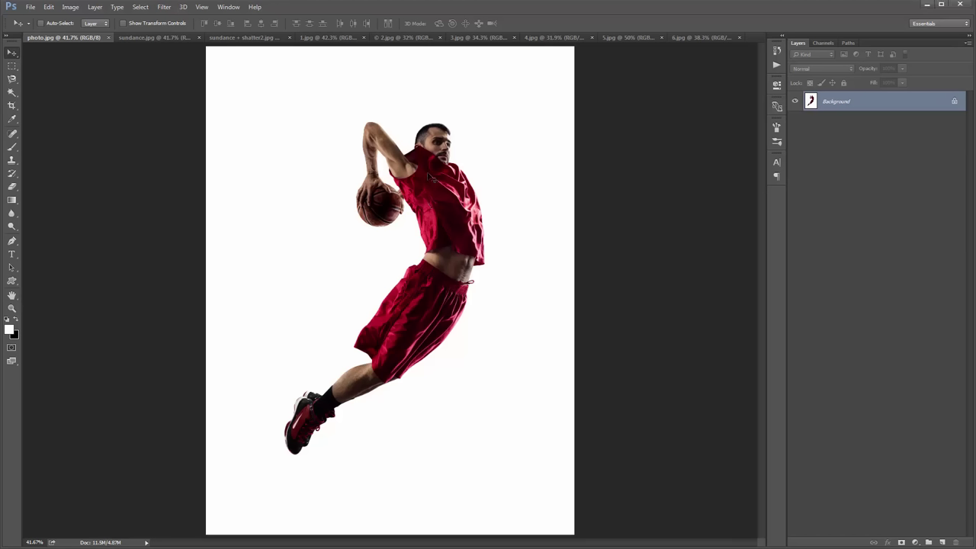
Look through the open example images, from sundance.jpg and the shatter version to 1.jpg through 6.jpg
left_click(142, 40)
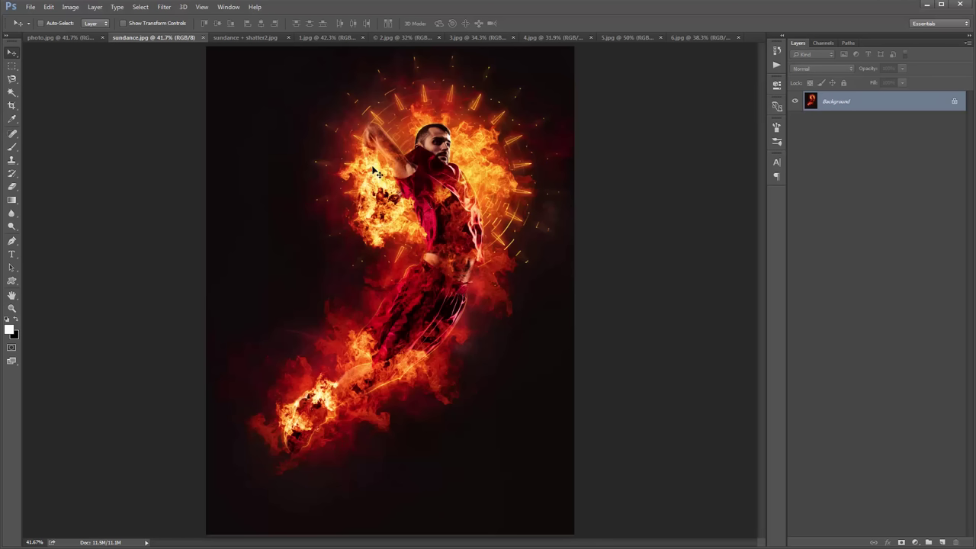
left_click(238, 38)
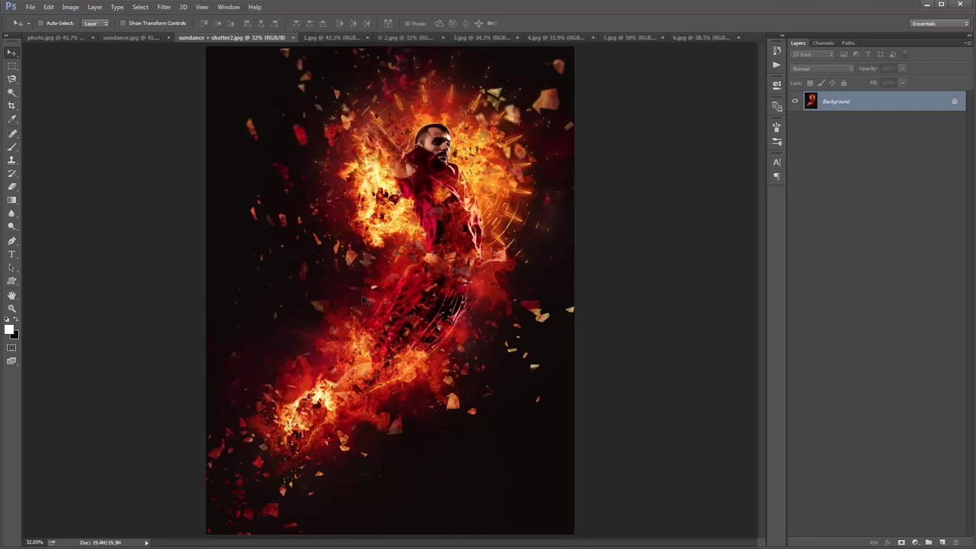
left_click(315, 38)
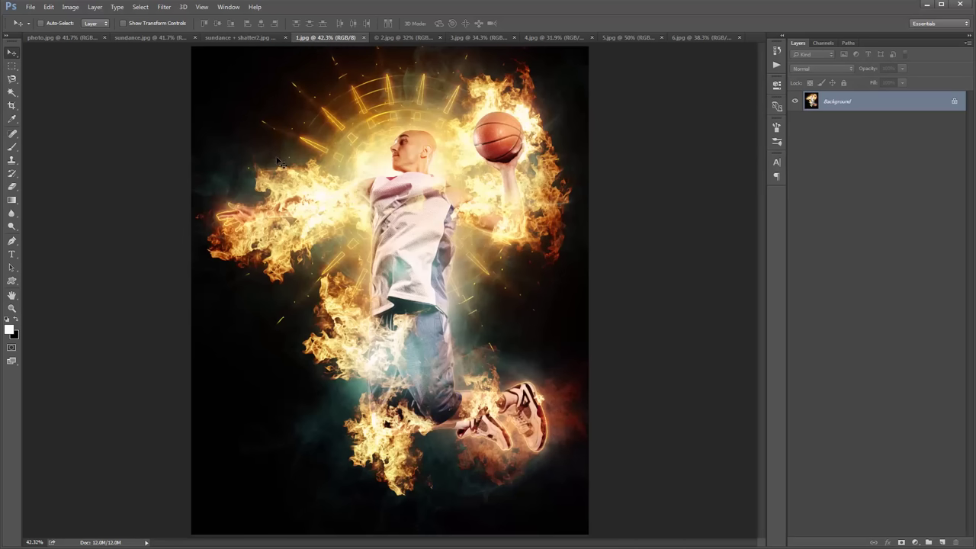
left_click(403, 38)
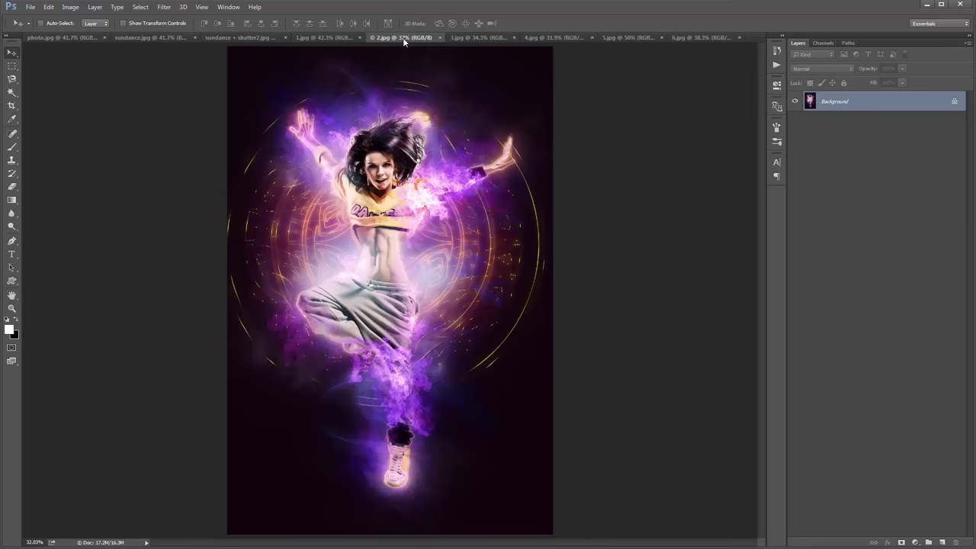
left_click(488, 39)
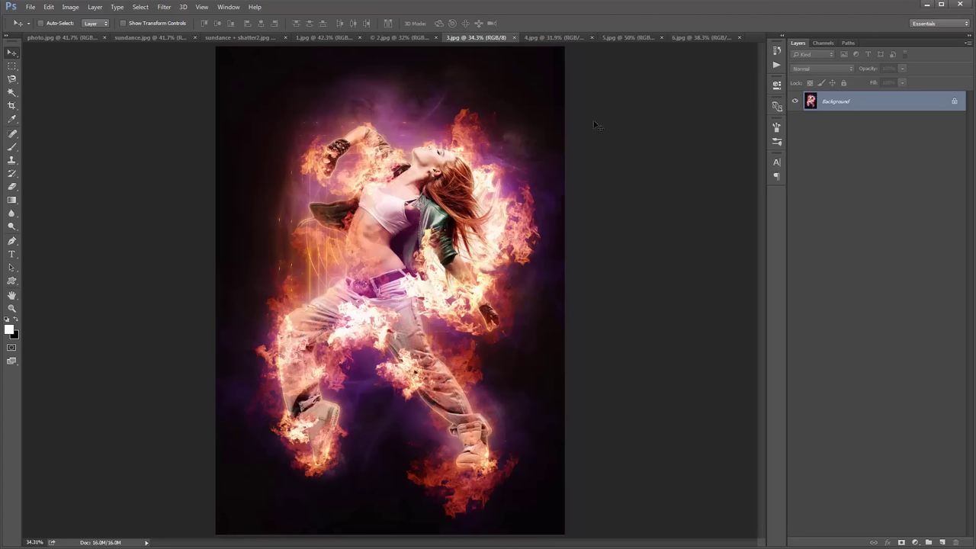
left_click(553, 39)
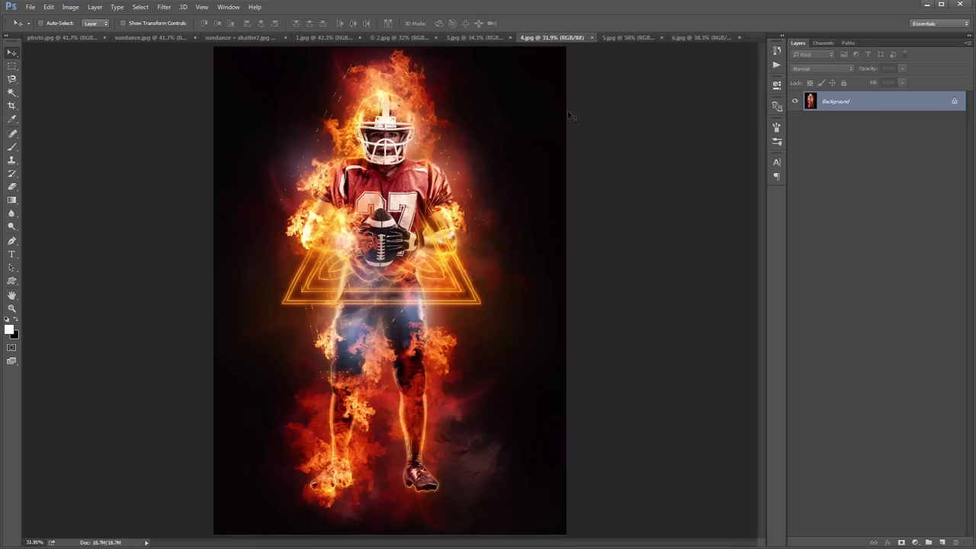
left_click(624, 37)
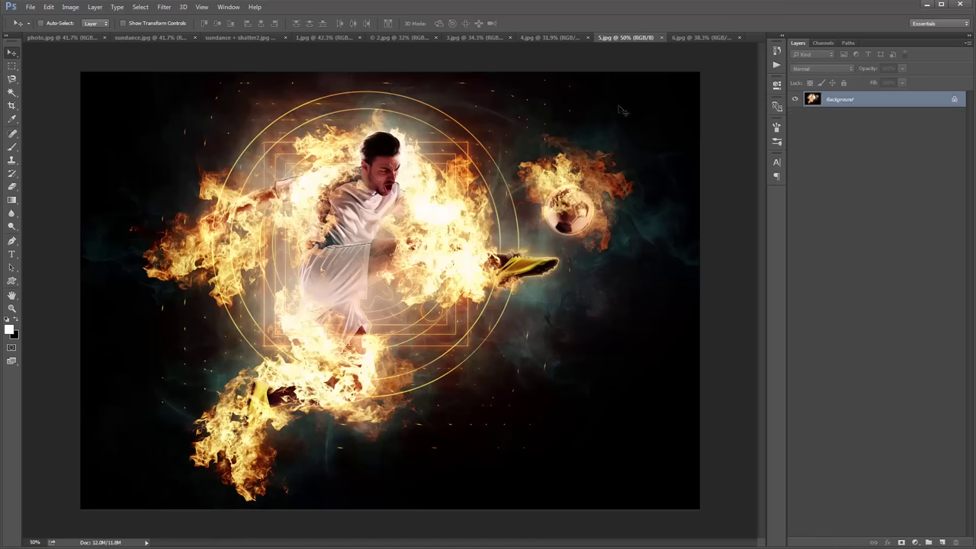
left_click(697, 36)
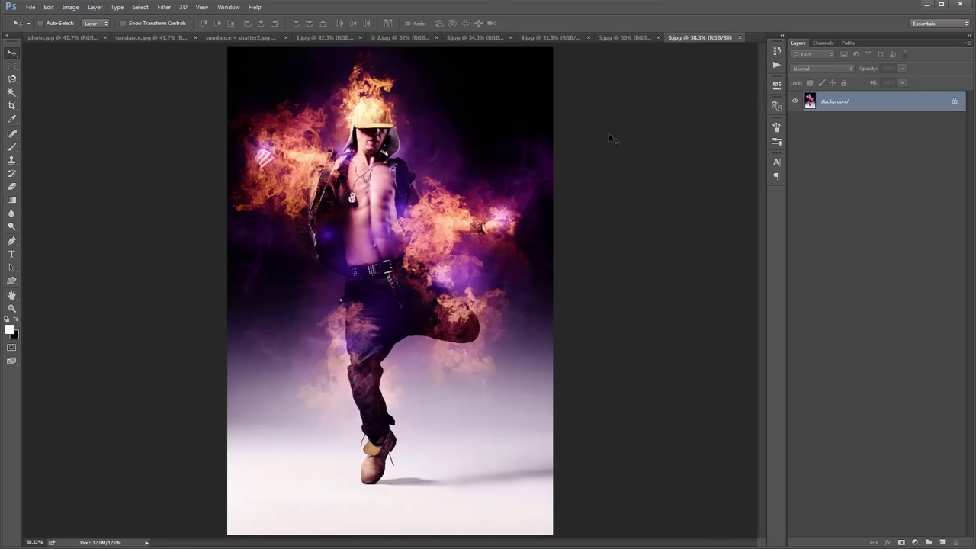
Close all the example images, leaving only photo.jpg open
key("ctrl+w")
key("ctrl+w")
key("ctrl+w")
key("ctrl+w")
key("ctrl+w")
key("ctrl+w")
key("ctrl+w")
key("ctrl+w")
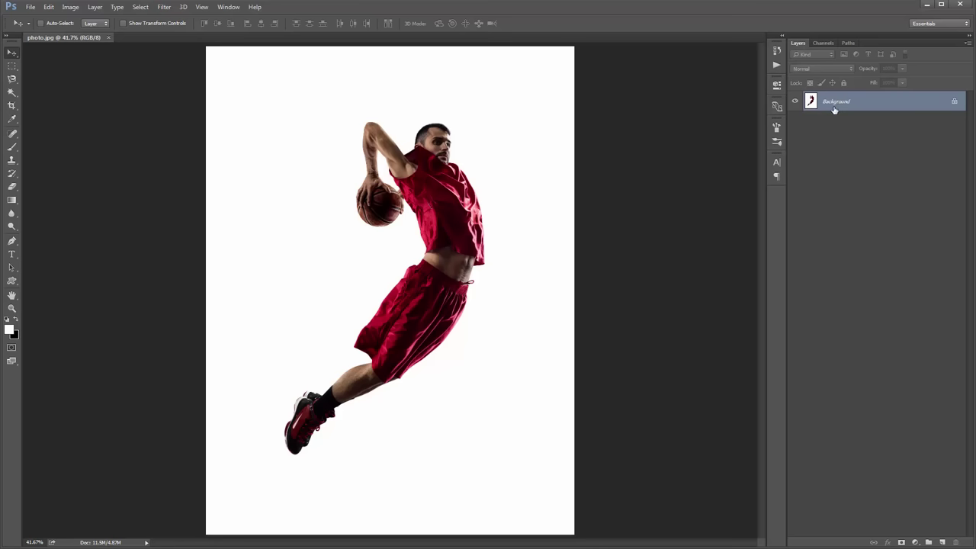
Duplicate the Background layer of photo.jpg and delete the original Background layer
key("ctrl+j")
left_click(881, 124)
key("Delete")
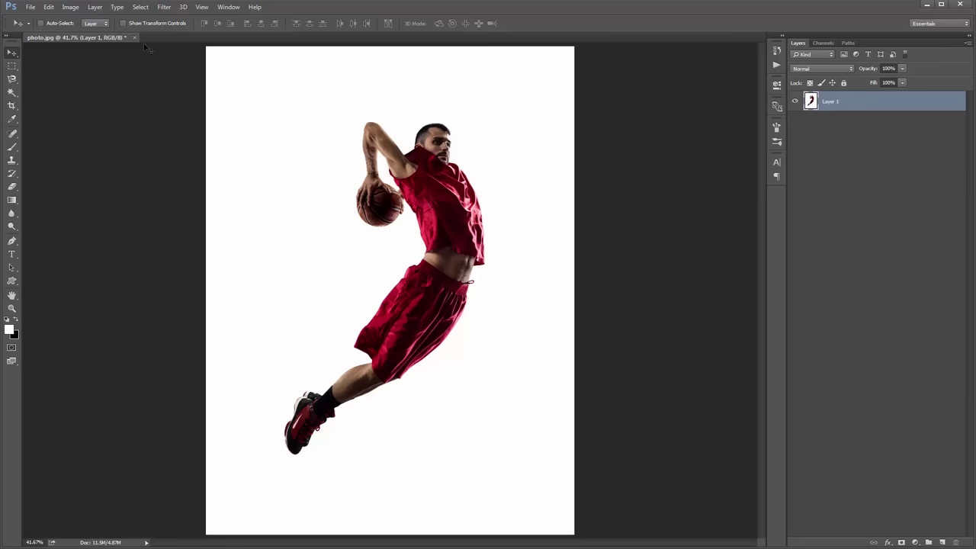
Convert the only remaining layer, Layer 1, into a Background layer
left_click(94, 7)
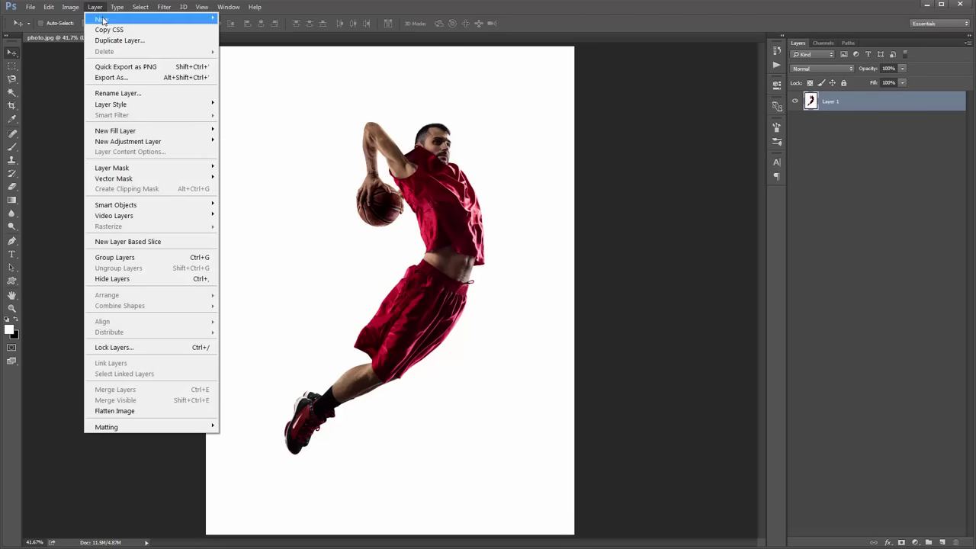
mouse_move(115, 19)
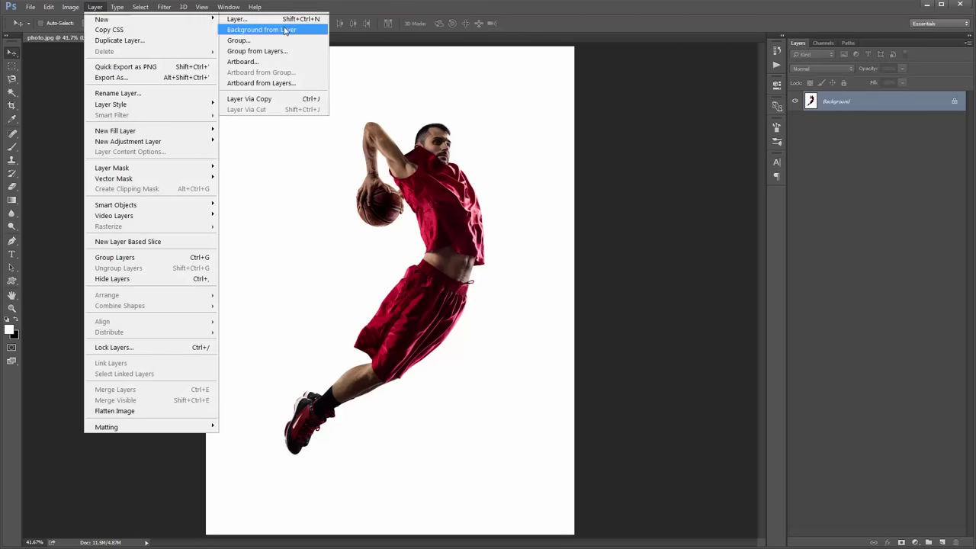
left_click(284, 29)
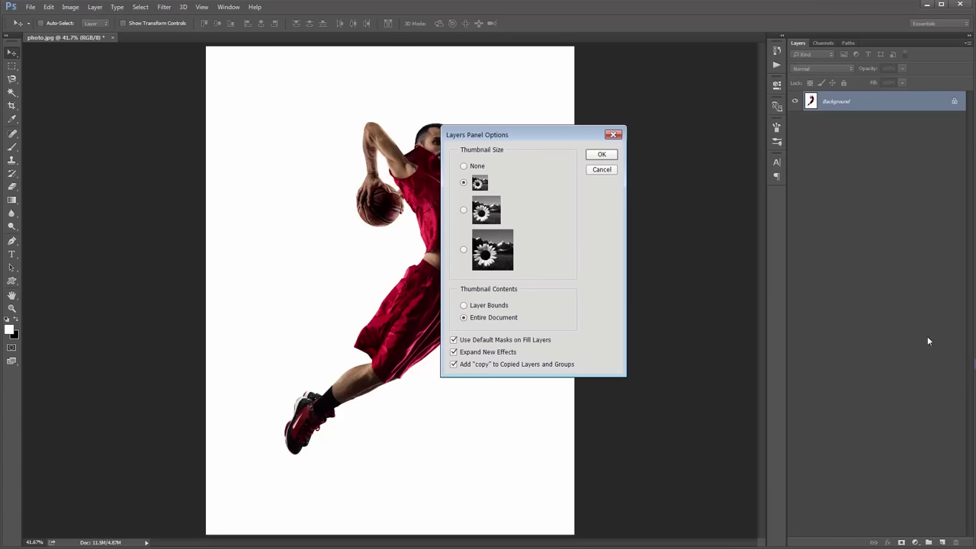
Review the Layers Panel Options for default masks on fill layers and the "copy" naming of duplicates, then accept them
left_click_drag(543, 137, 517, 96)
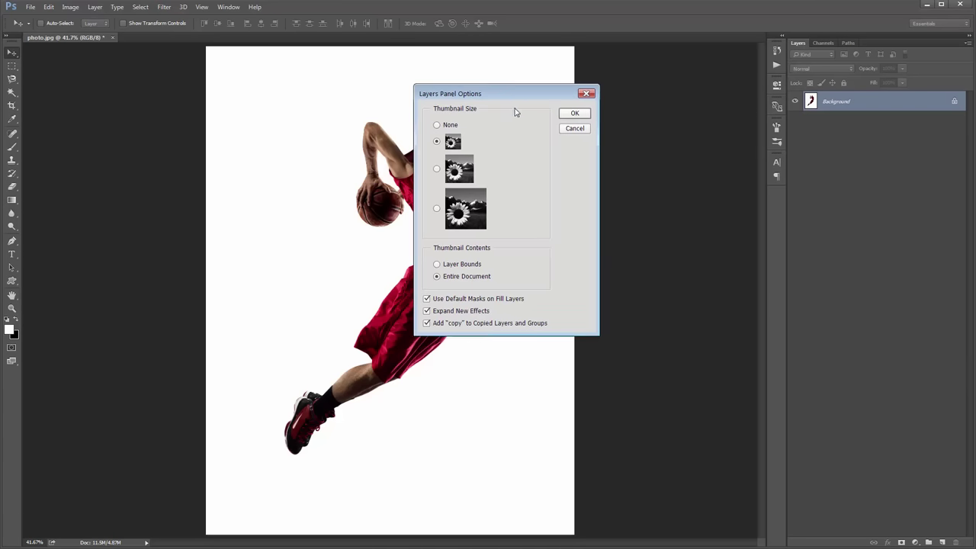
left_click(576, 114)
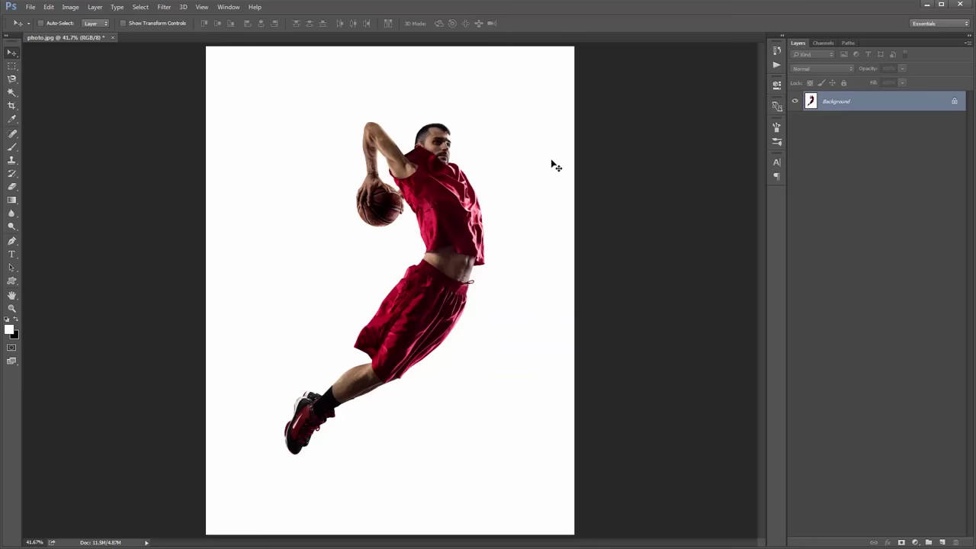
Check the photo's colour mode, bit depth, pixel dimensions and resolution, leaving the image size unchanged
left_click(70, 7)
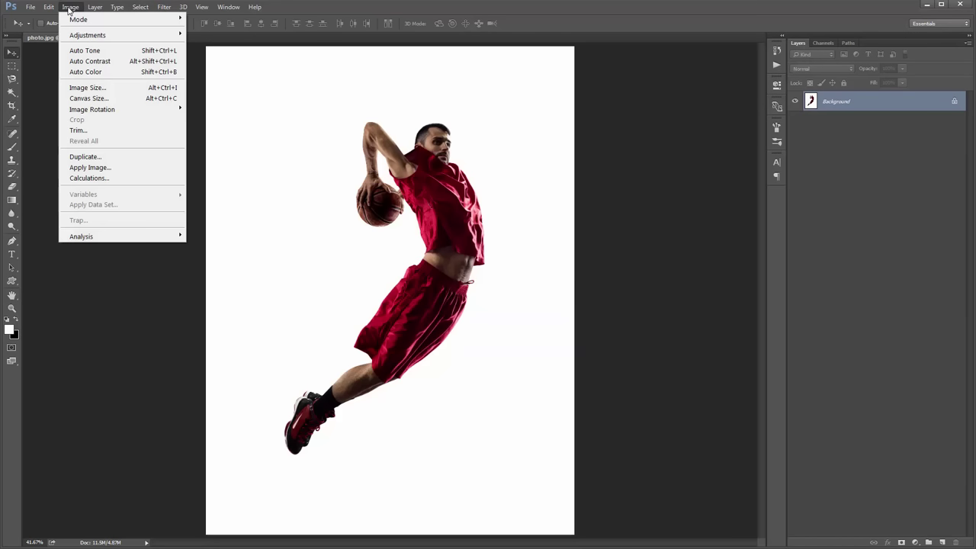
mouse_move(73, 23)
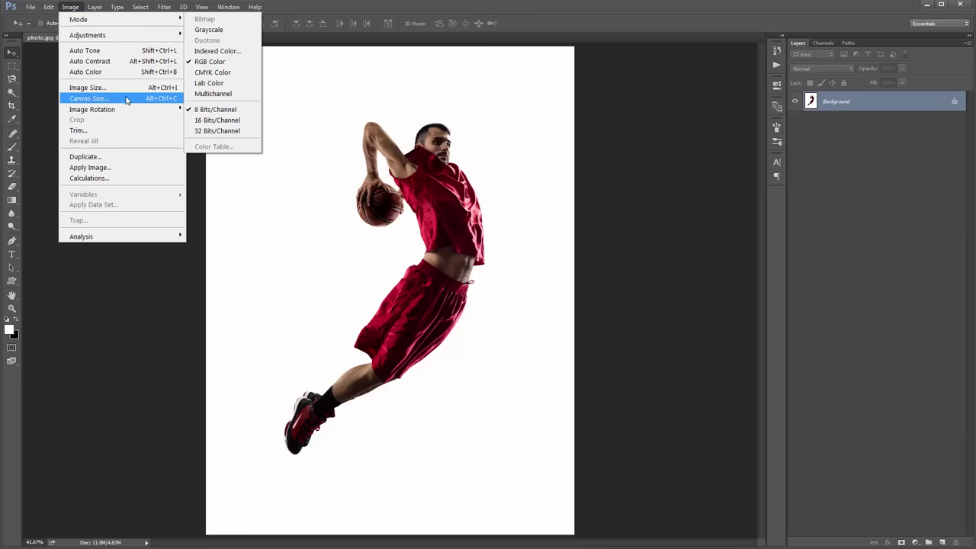
left_click(92, 87)
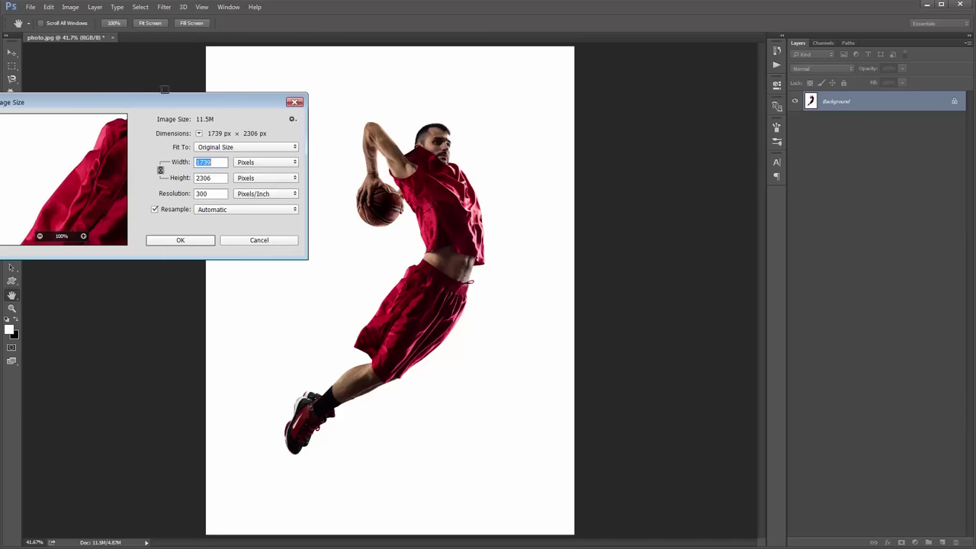
left_click_drag(178, 103, 630, 65)
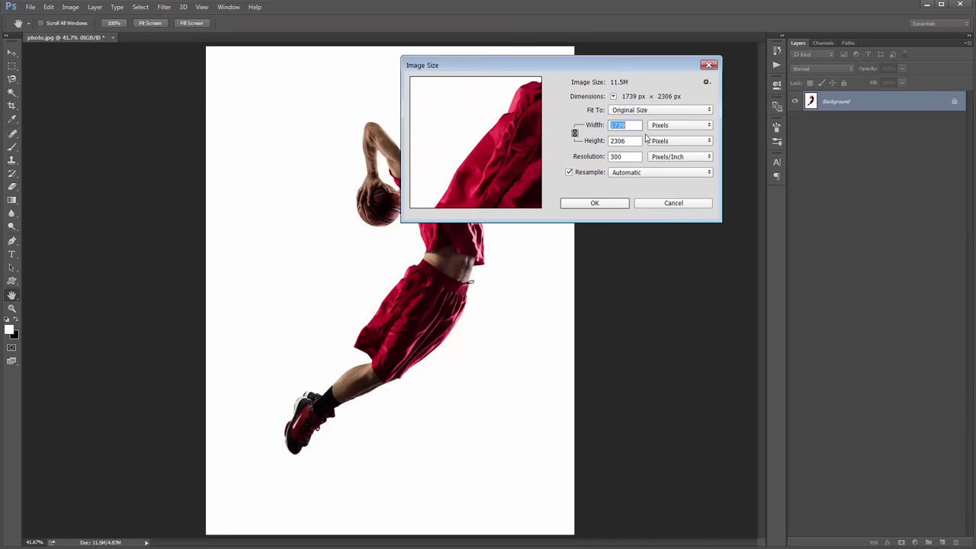
left_click(627, 142)
left_click(624, 157)
left_click(638, 156)
left_click(632, 125)
left_click(630, 141)
left_click_drag(568, 64, 597, 58)
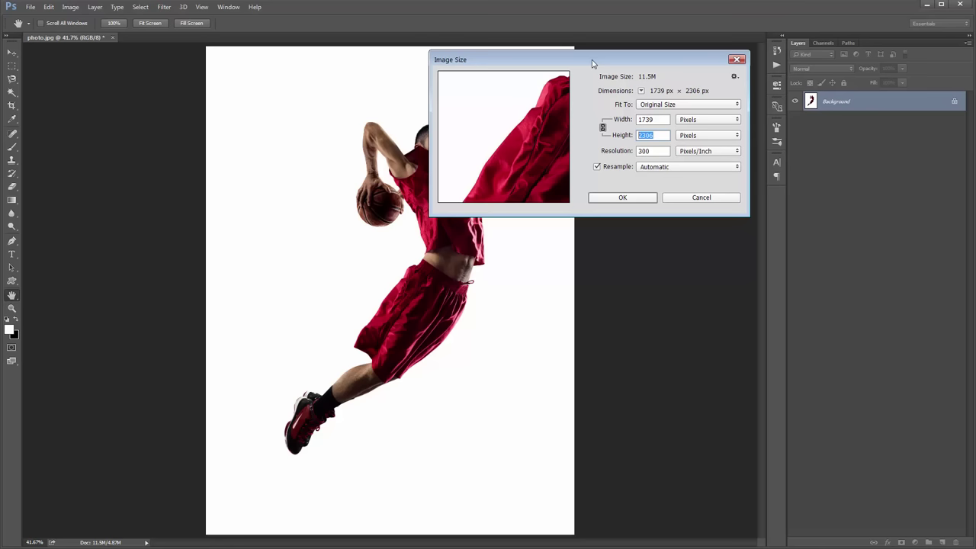
left_click_drag(600, 66, 528, 54)
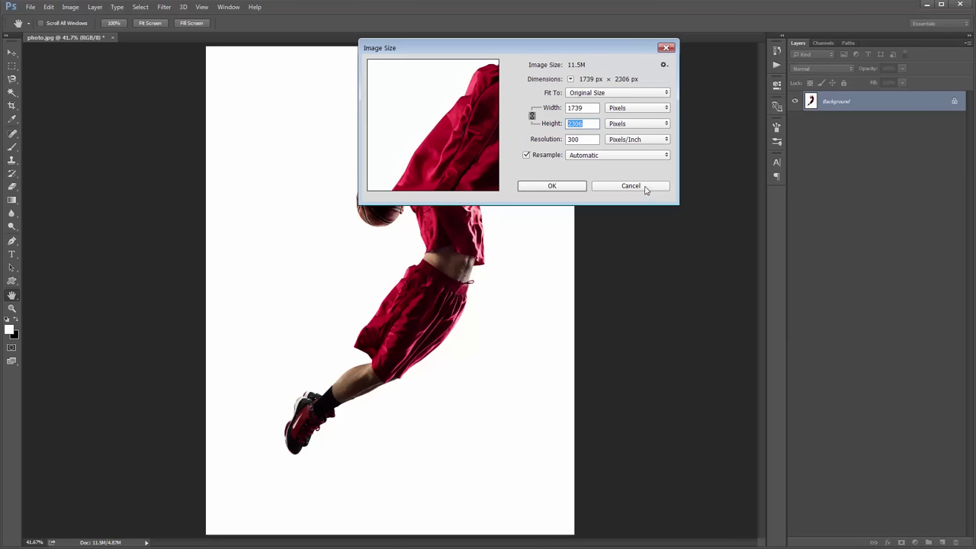
left_click(631, 186)
key("v")
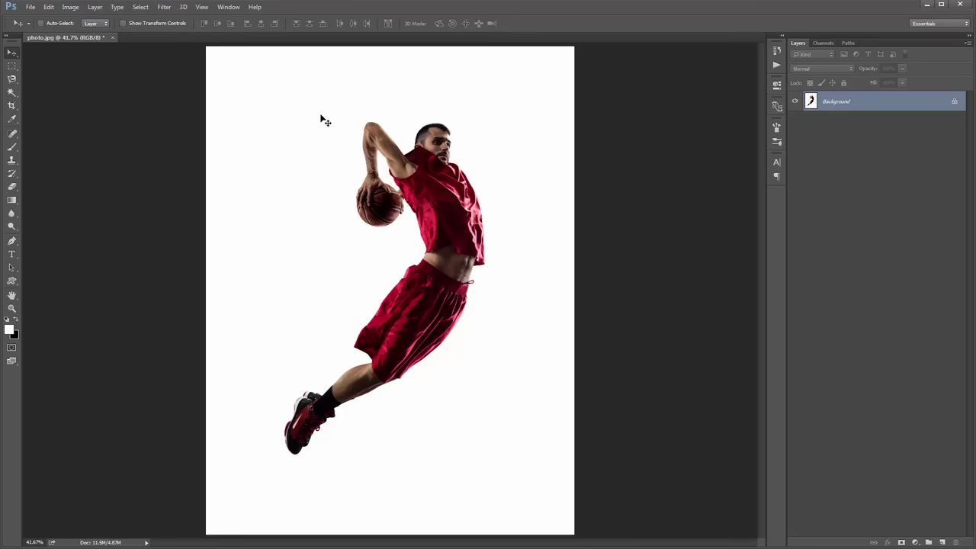
Replace the Brush tool's current presets with SunDance_Brushes.abr from the SunDance folder and browse the loaded brushes
key("b")
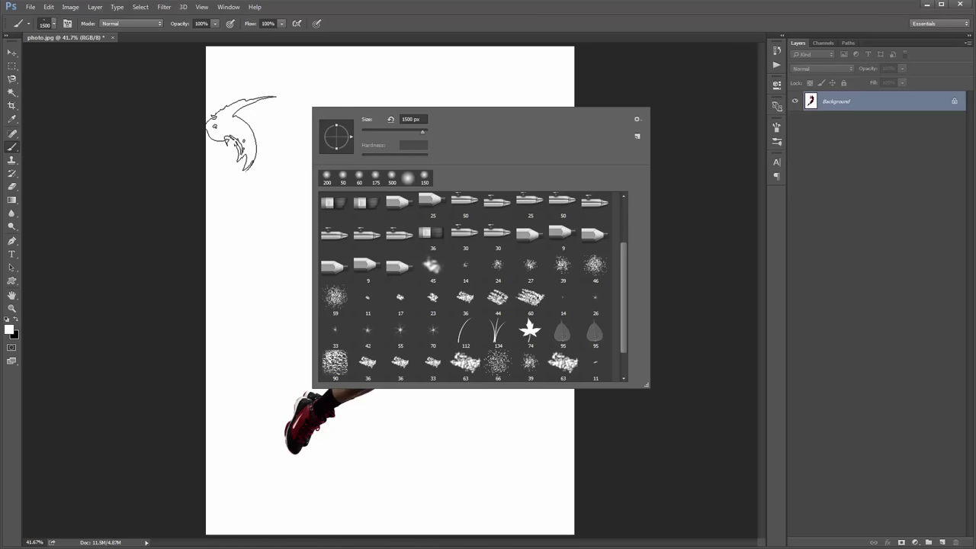
scroll(445, 296, "up", 3)
scroll(445, 296, "down", 1)
scroll(445, 295, "up", 3)
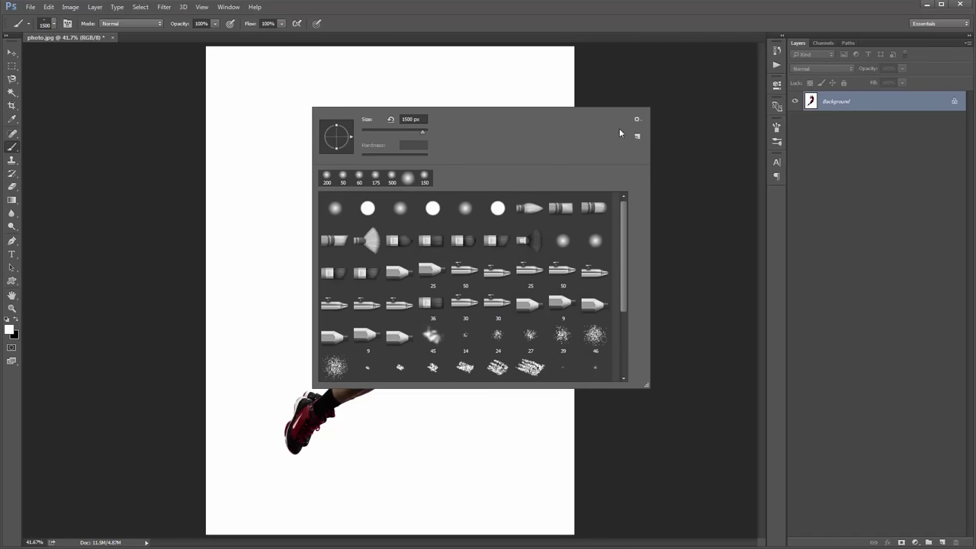
left_click(638, 119)
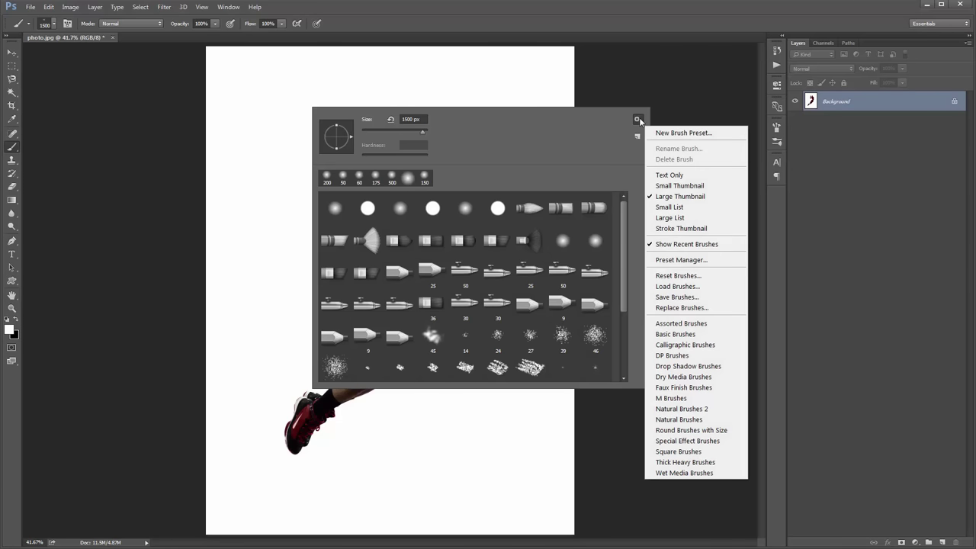
left_click(691, 307)
left_click_drag(613, 122, 484, 71)
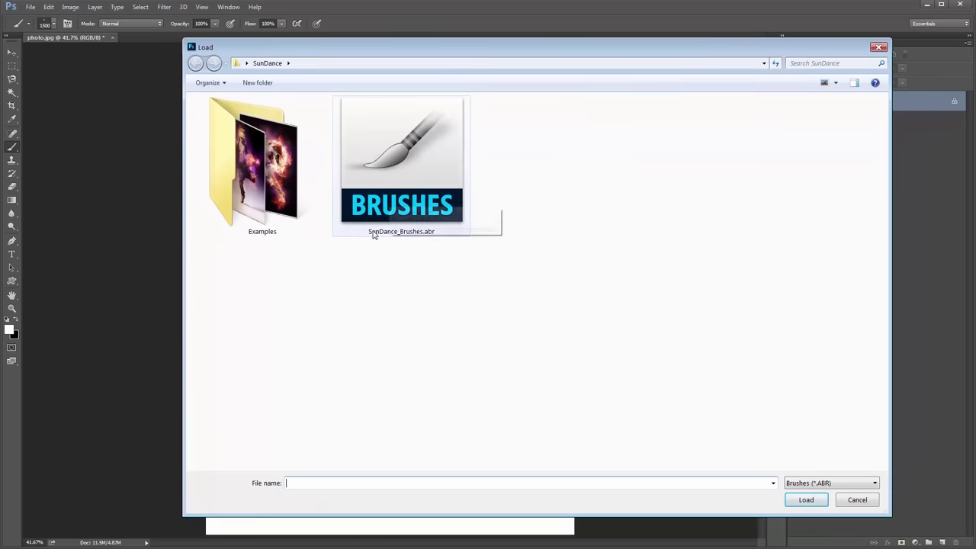
double_click(404, 187)
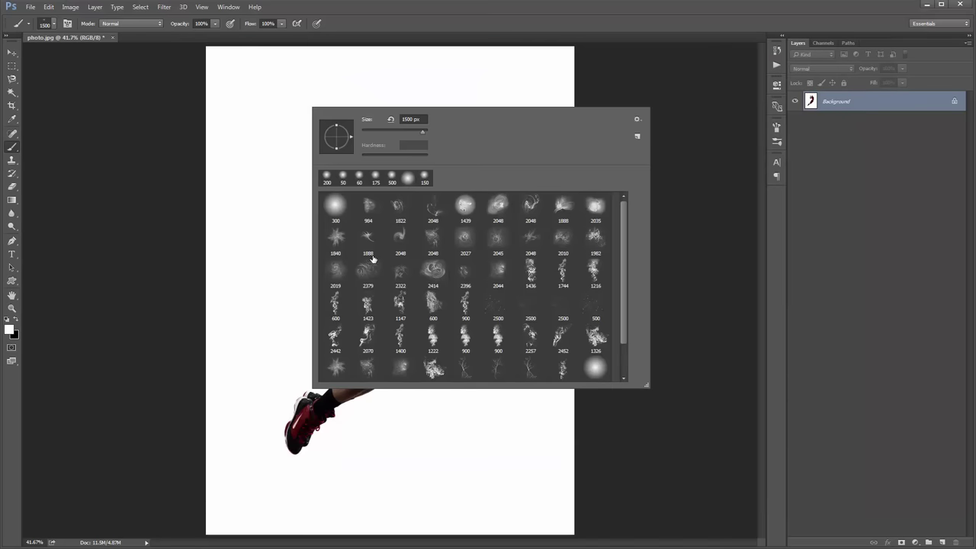
scroll(501, 329, "down", 1)
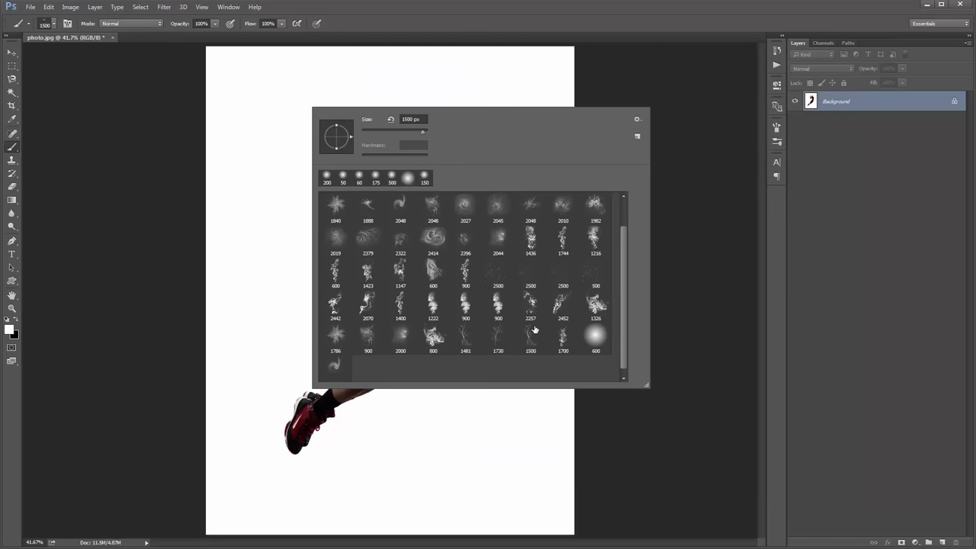
scroll(535, 329, "up", 1)
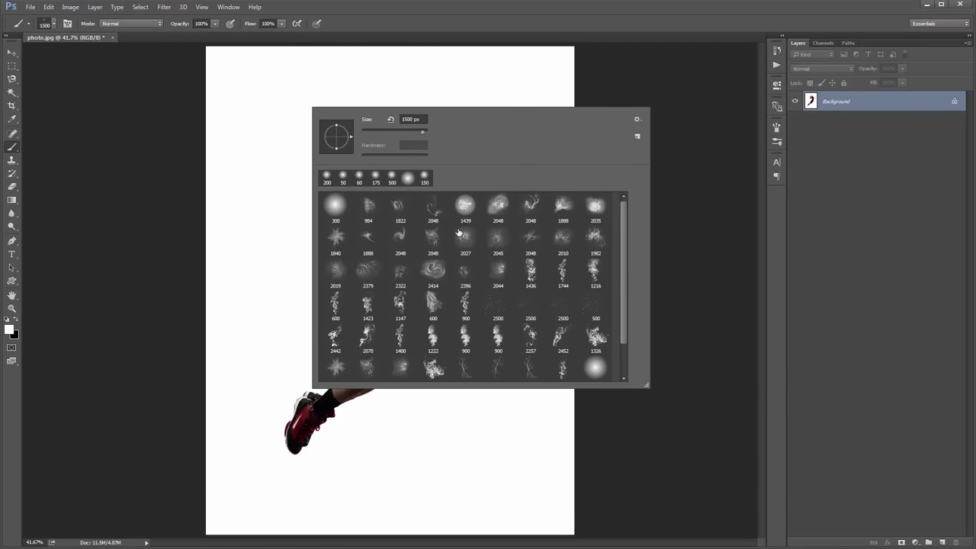
key("Return")
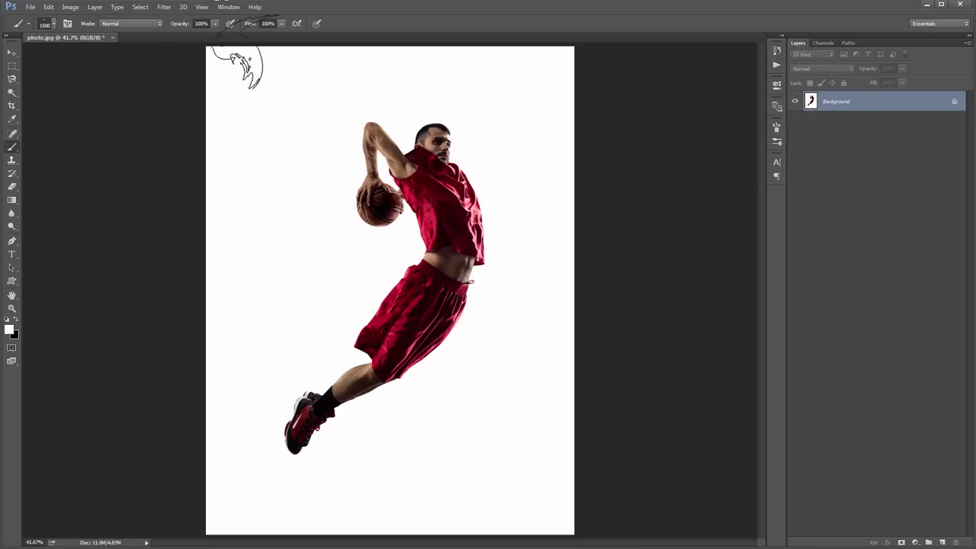
Activate the Brush tool and set its opacity to 100%
key("Return")
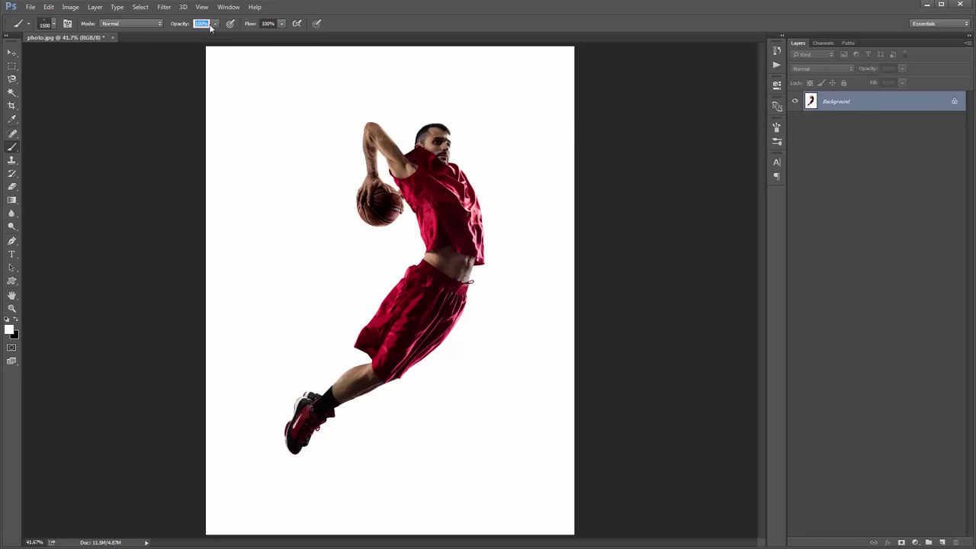
left_click(12, 53)
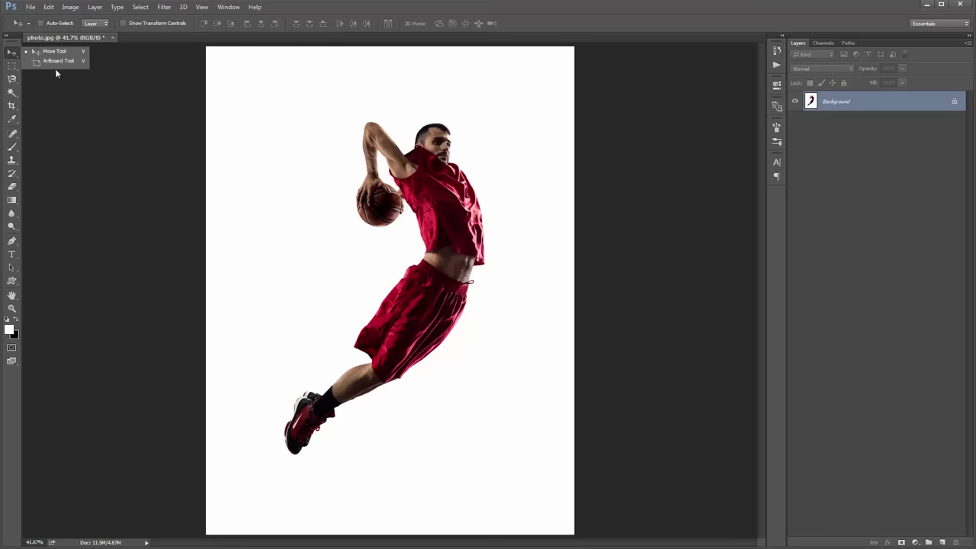
left_click(358, 136)
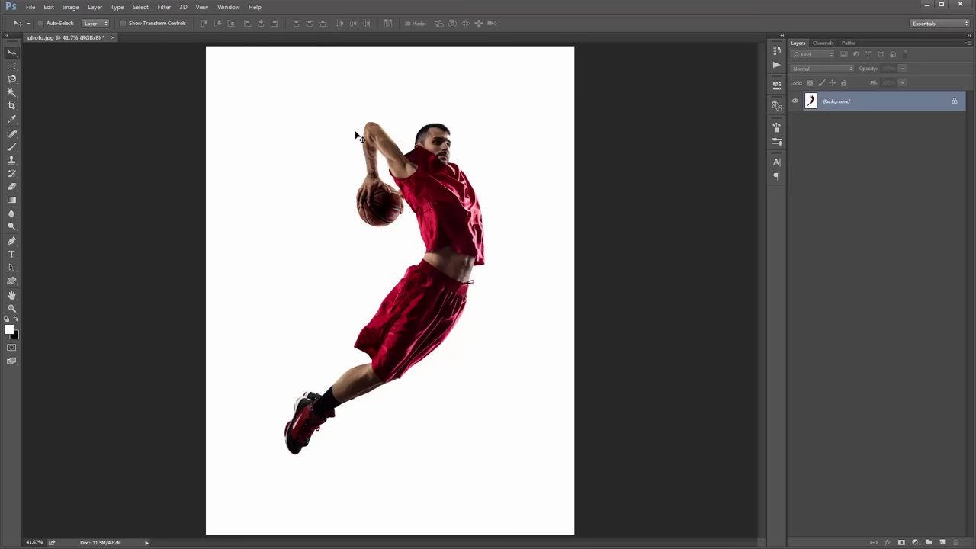
key("b")
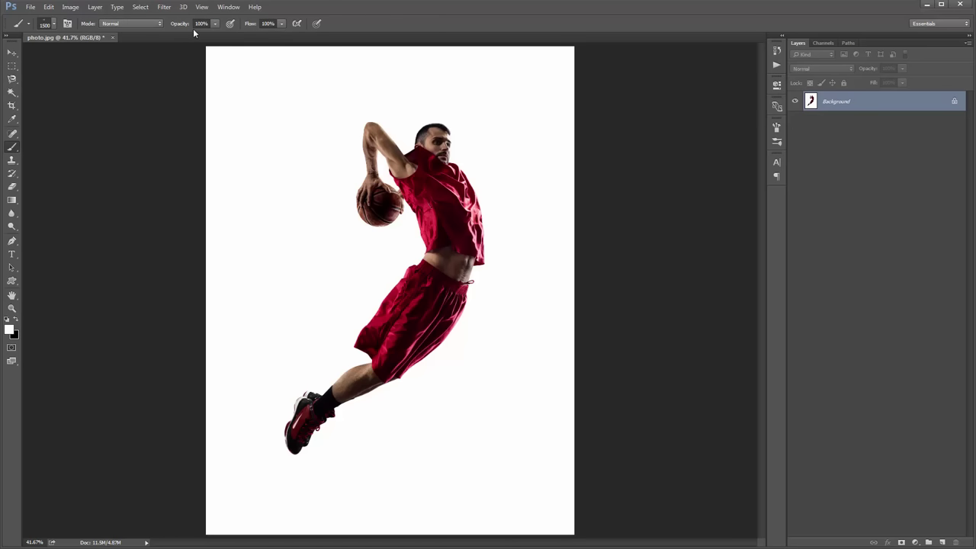
left_click_drag(215, 28, 183, 35)
left_click_drag(182, 37, 246, 38)
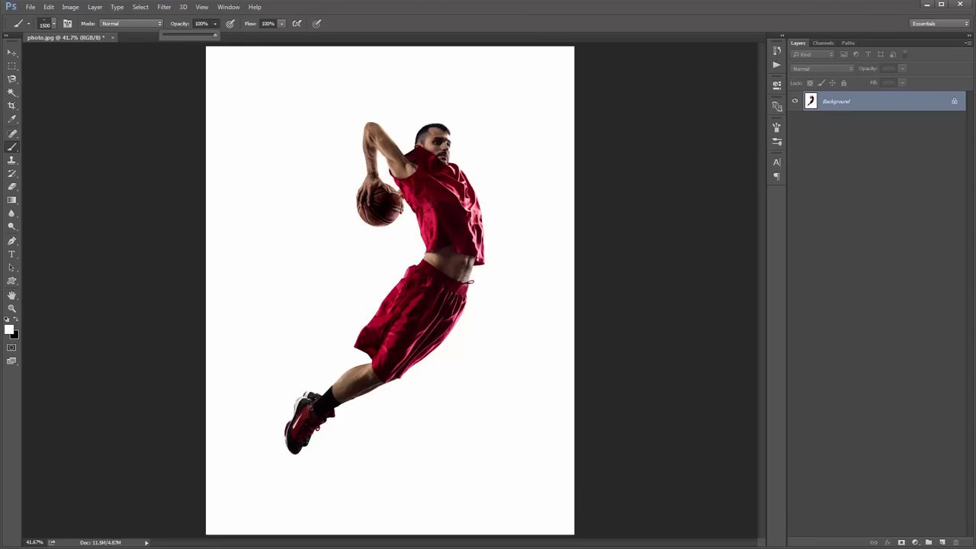
Activate the Move tool and load the action set SunDance.atn from the SunDance folder
left_click(8, 53)
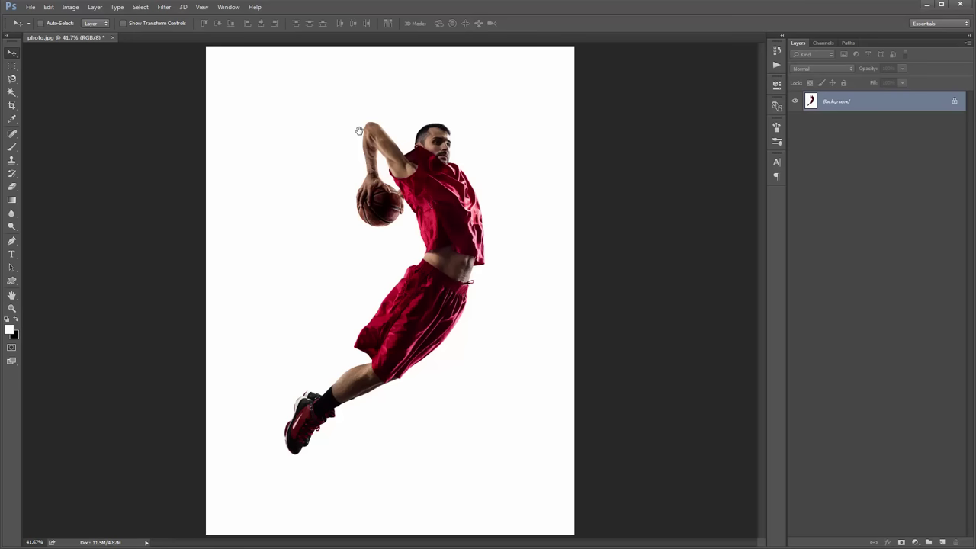
left_click(228, 7)
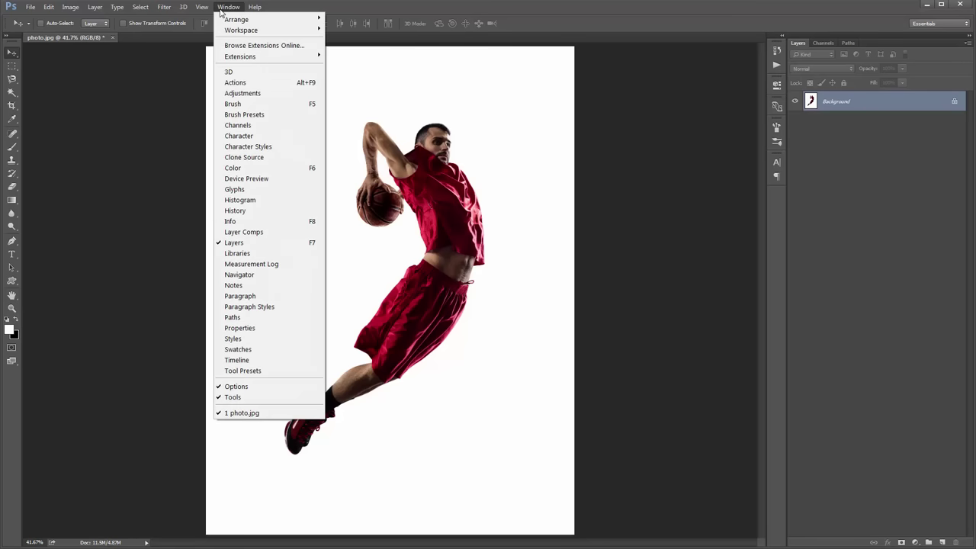
left_click(258, 82)
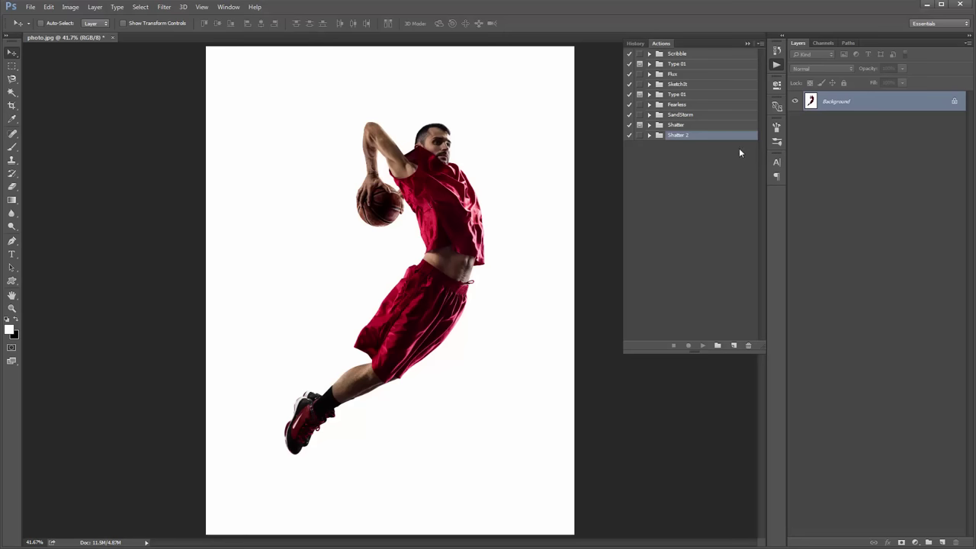
left_click(760, 45)
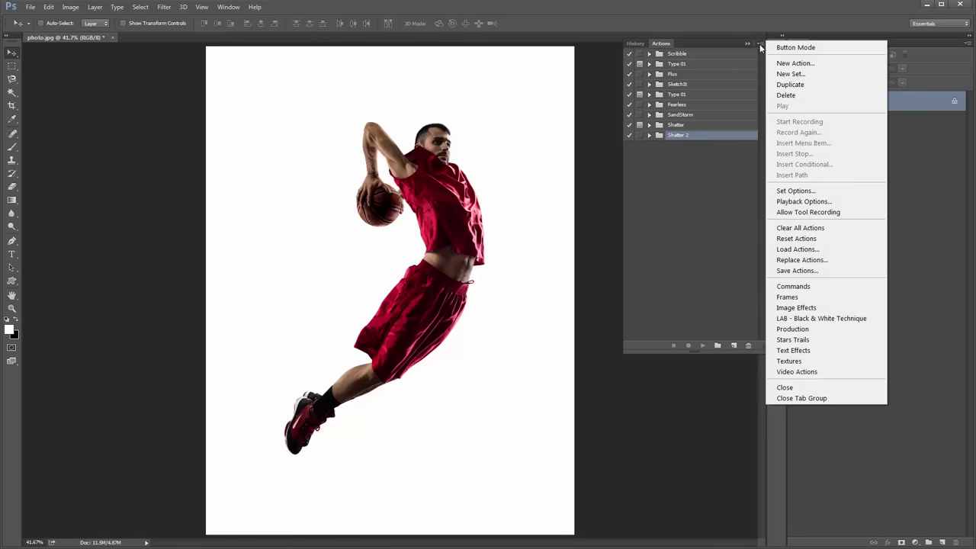
left_click(803, 250)
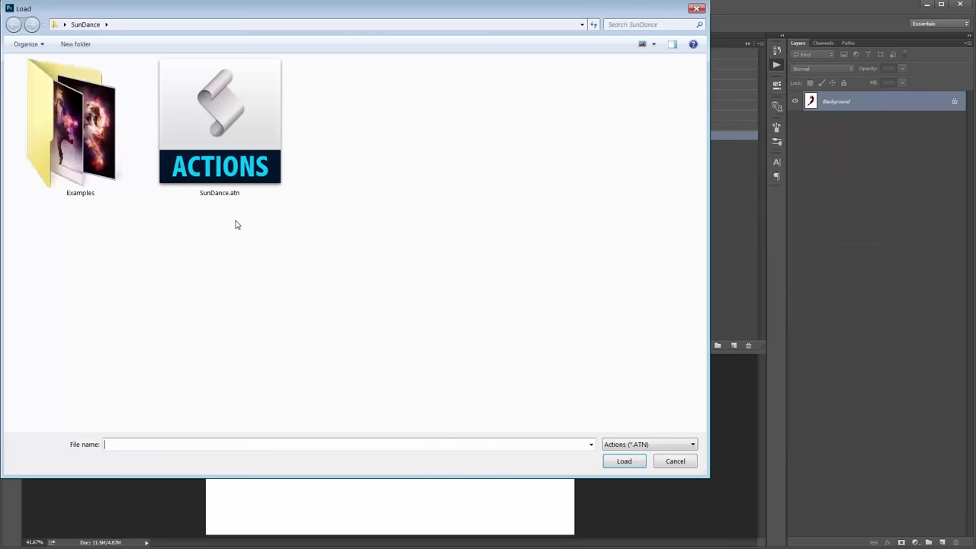
double_click(183, 125)
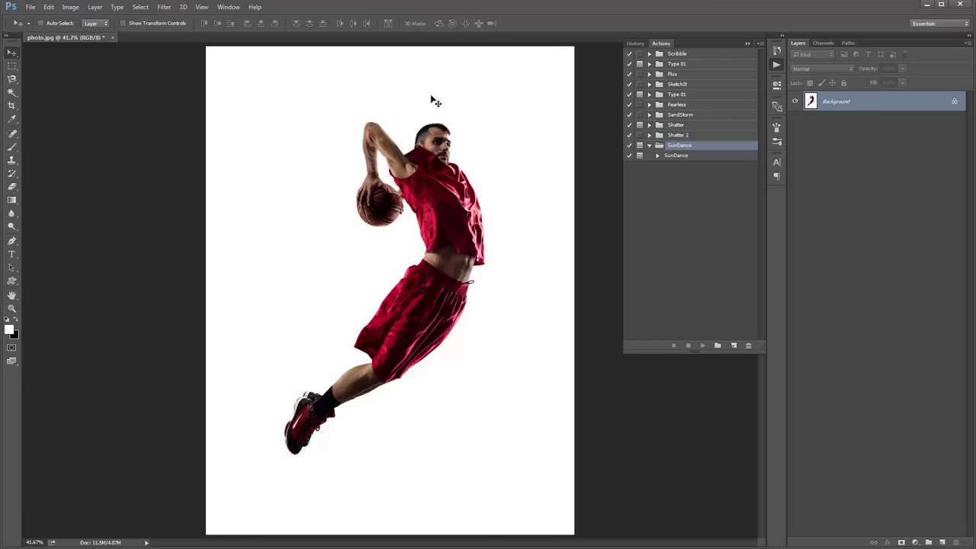
Create a new layer named "brush" above the Background layer, keeping Normal mode and 100% opacity
left_click(97, 9)
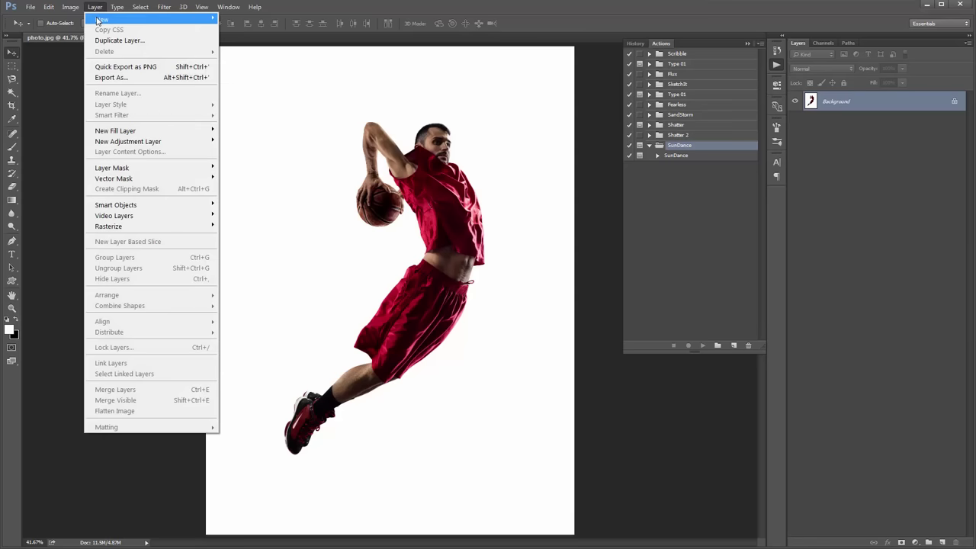
mouse_move(145, 20)
left_click(247, 23)
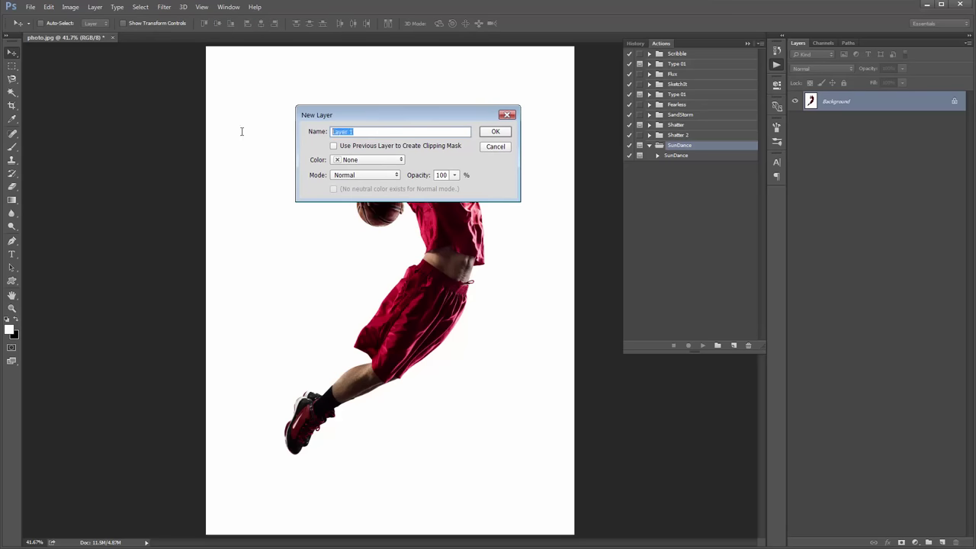
type("brush")
mouse_move(363, 131)
left_mouse_down()
mouse_move(308, 133)
mouse_move(321, 136)
left_mouse_up()
left_click(357, 133)
left_click(354, 133)
left_click(501, 132)
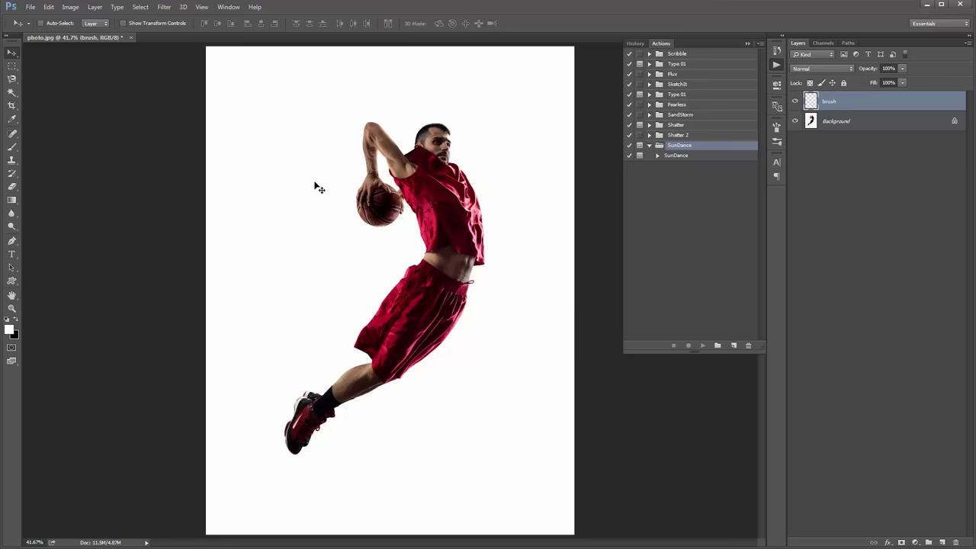
With the Magic Wand tool on the Background layer, select the white area around the player, including the gap inside his arm
left_click(848, 121)
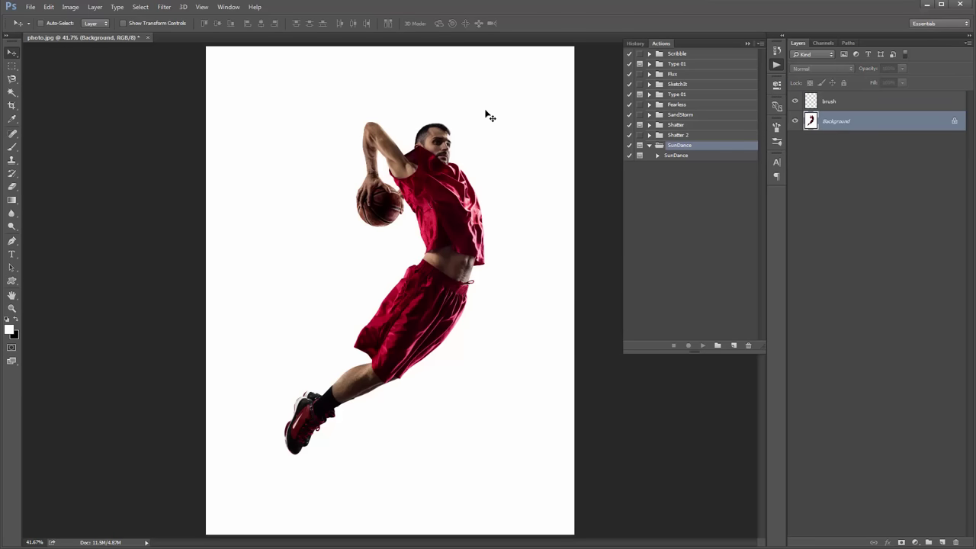
left_click_drag(11, 92, 63, 106)
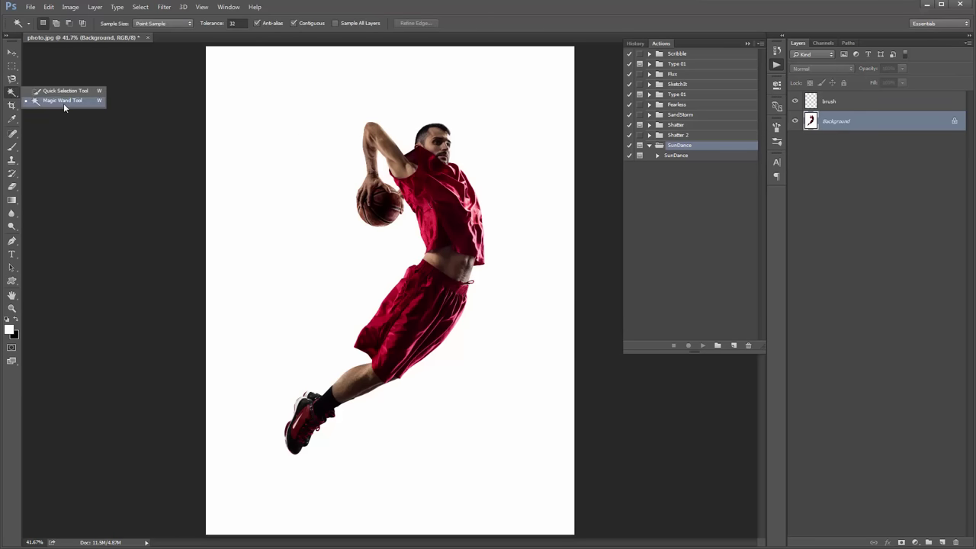
left_click(64, 107)
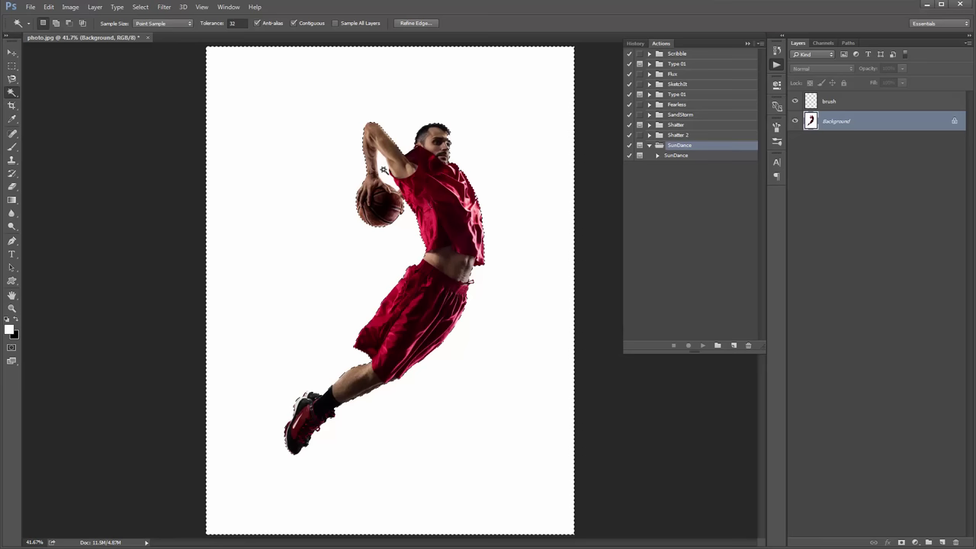
key("shift")
On the brush layer, invert the selection, fill the player's silhouette with black as the foreground colour, and deselect
left_click(849, 107)
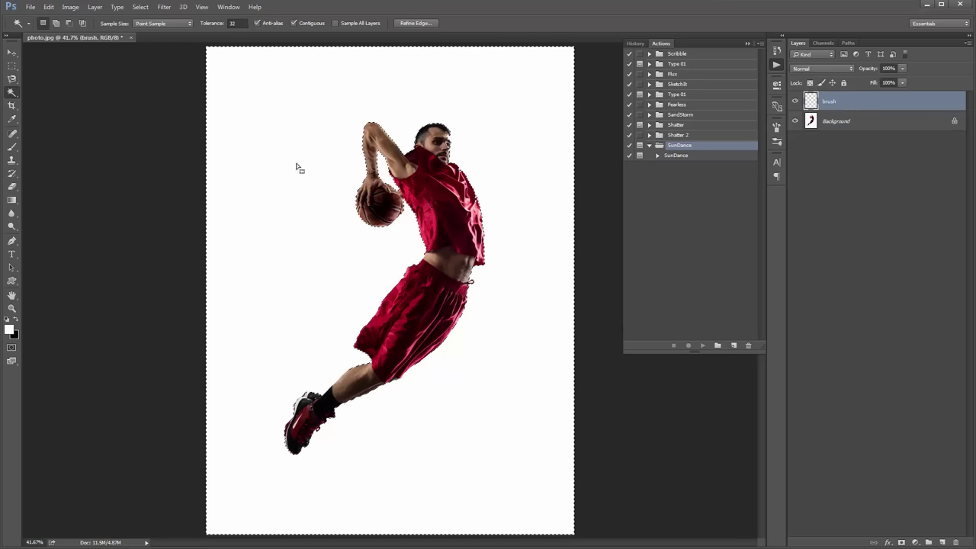
left_click(16, 320)
key("v")
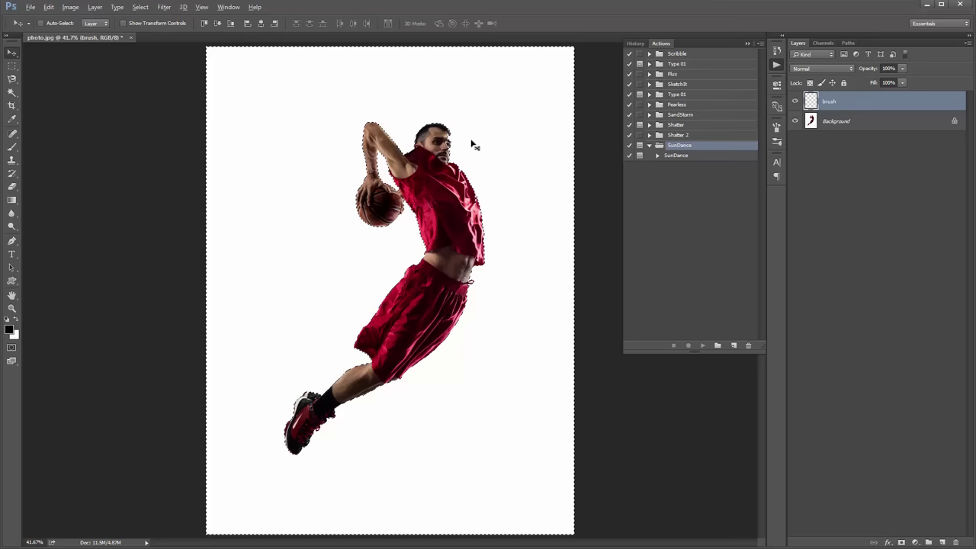
key("alt+BackSpace")
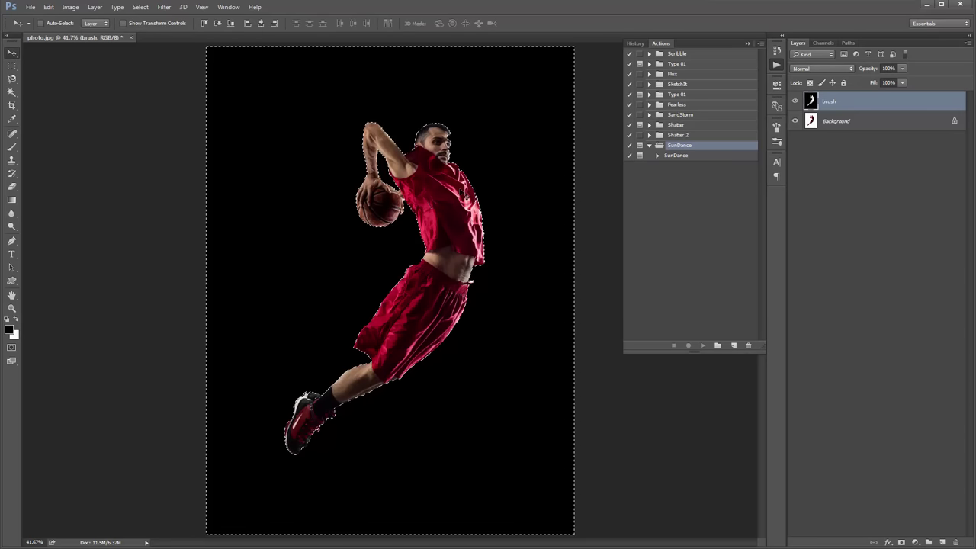
key("Delete")
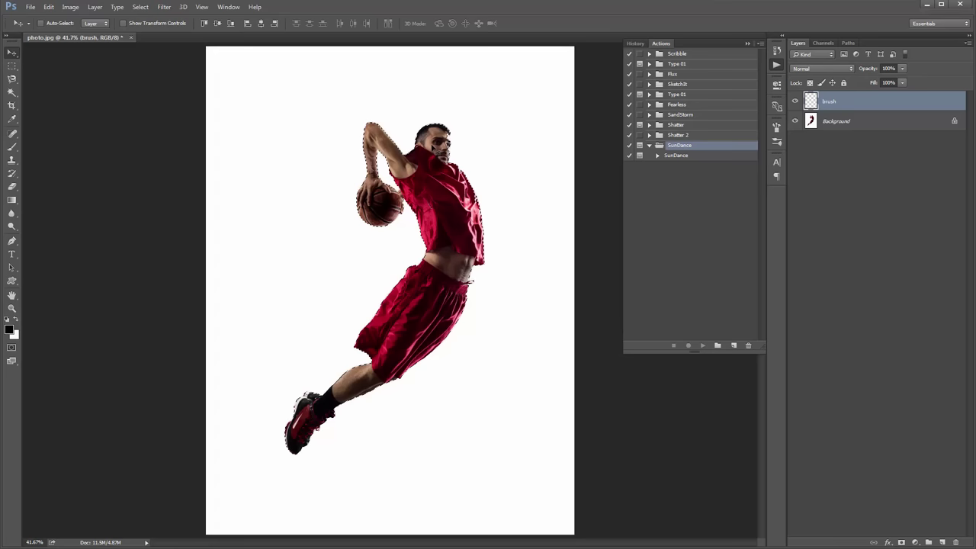
key("ctrl+d")
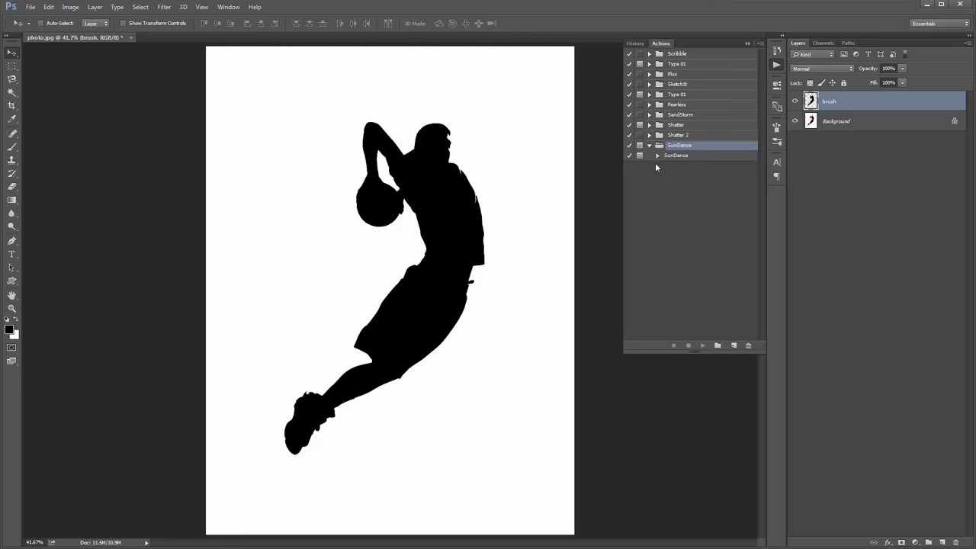
Expand and look over the SunDance action's commands, play the action, and stop it at the message about creating a shape
left_click(677, 156)
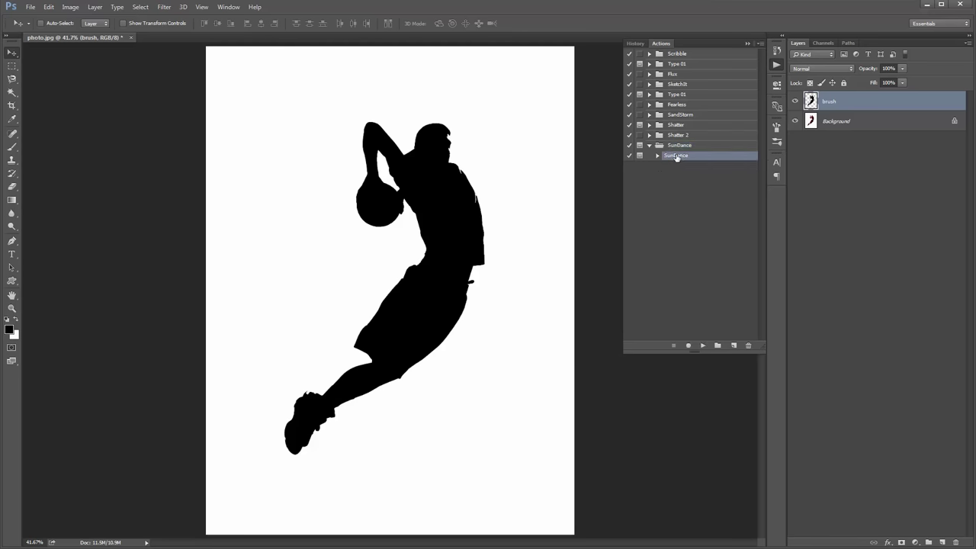
left_click(657, 156)
scroll(764, 61, "down", 3)
scroll(764, 66, "up", 3)
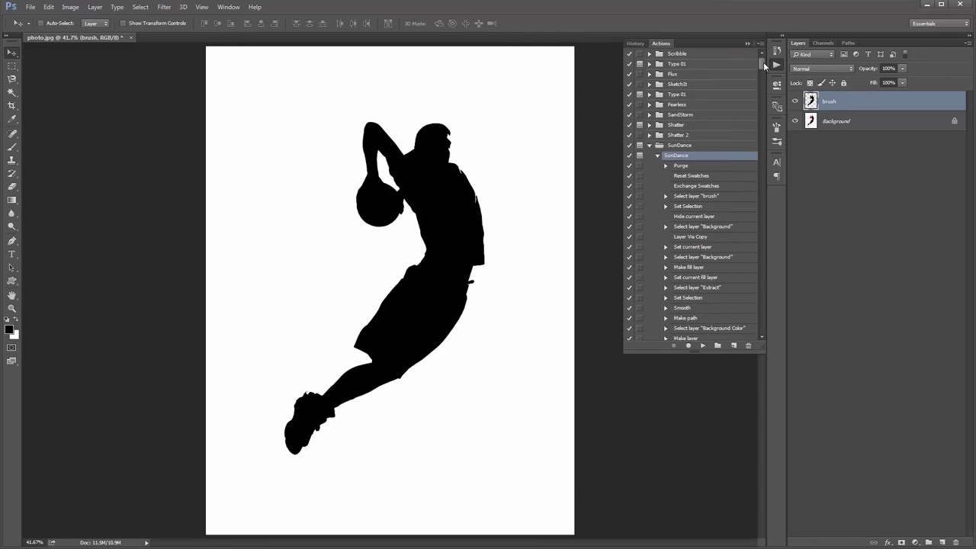
left_click(702, 346)
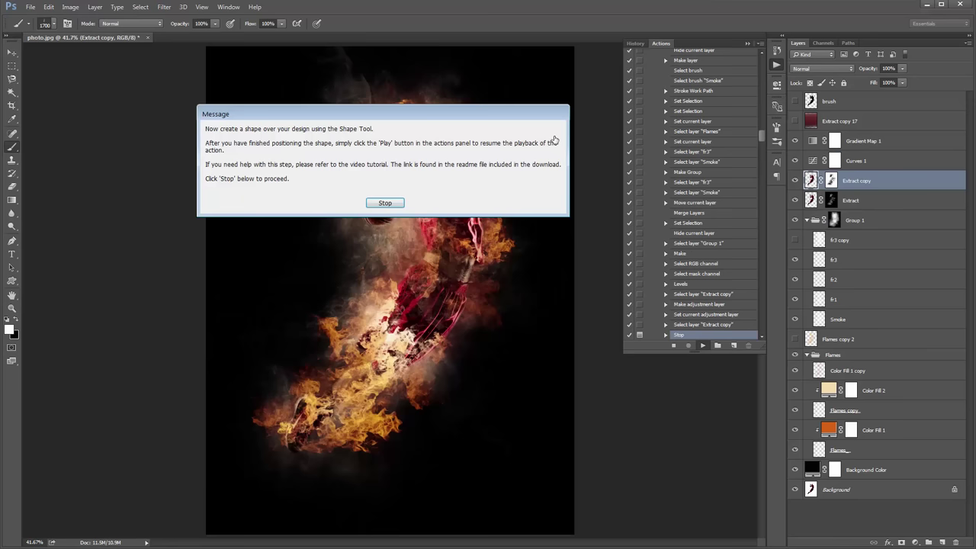
left_click_drag(421, 119, 441, 152)
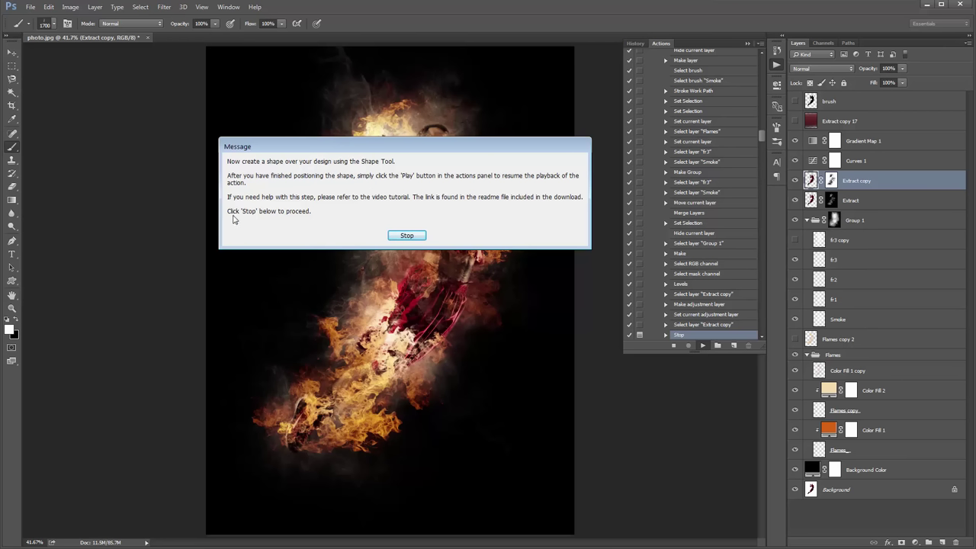
left_click_drag(334, 149, 334, 119)
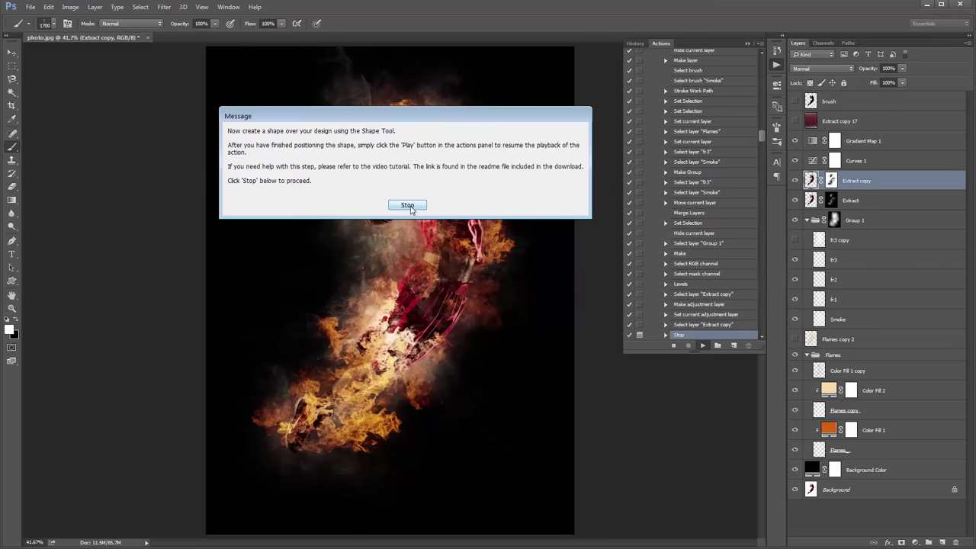
left_click(409, 206)
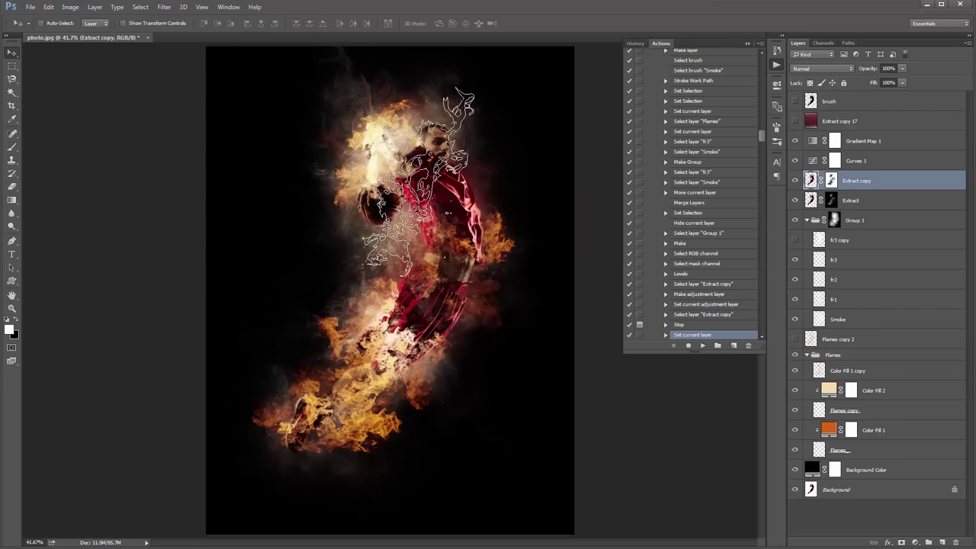
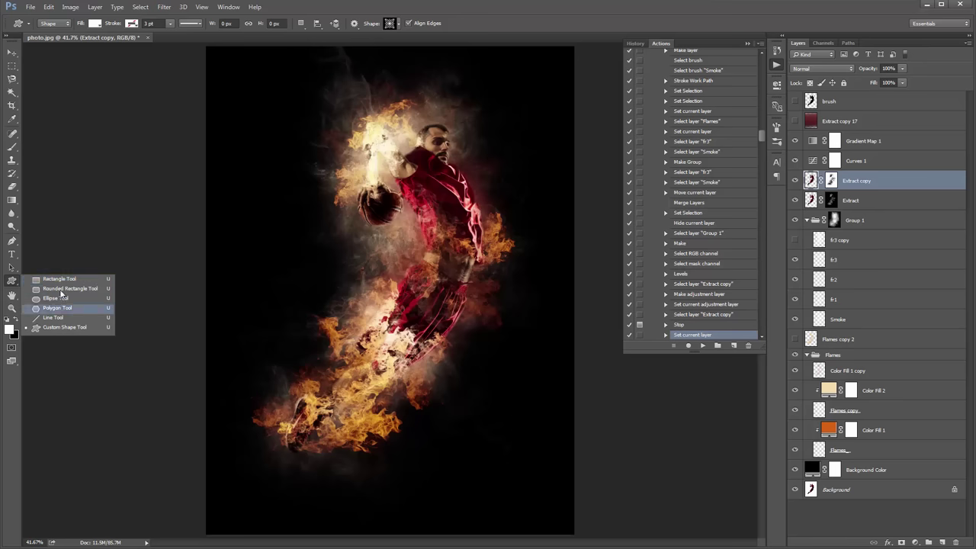
Activate the Custom Shape tool and replace its current shapes with the All library
left_click(71, 330)
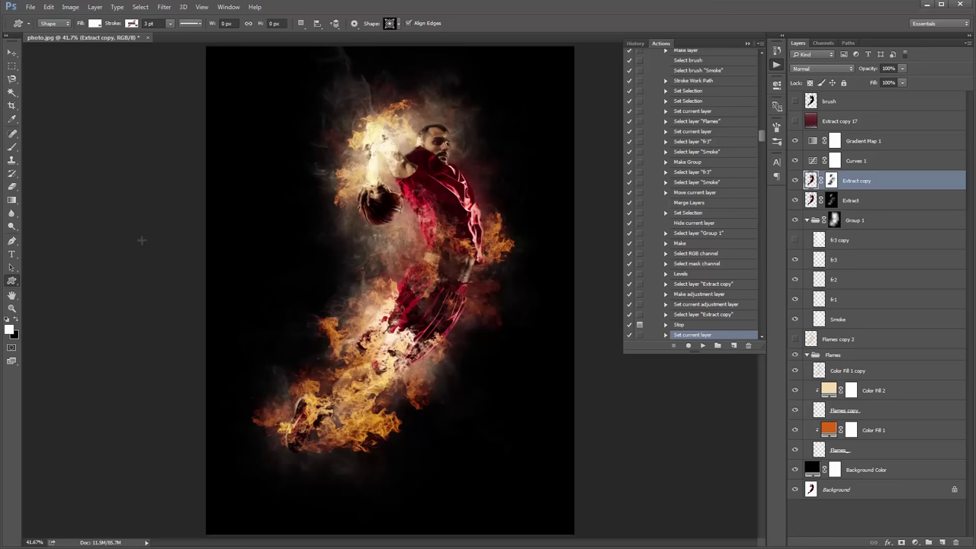
left_click(390, 24)
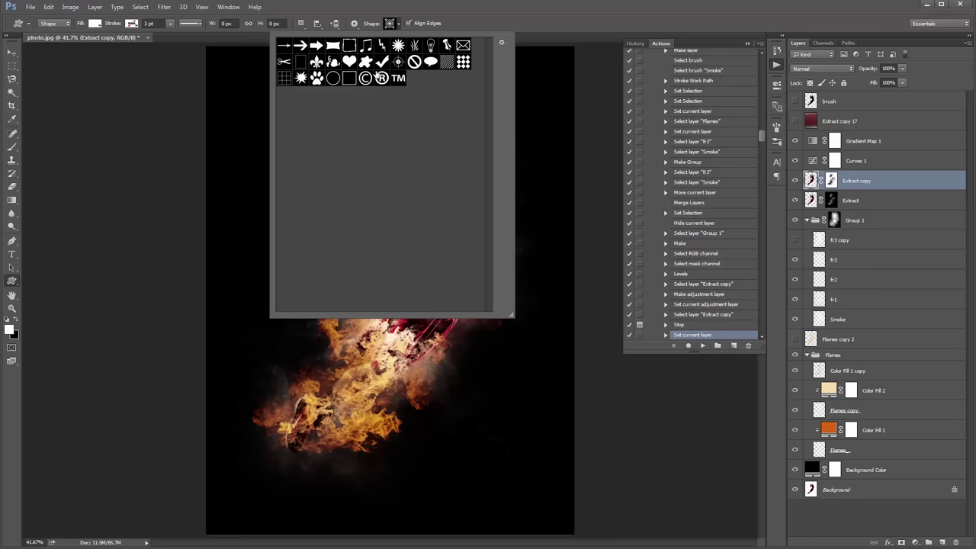
left_click(502, 44)
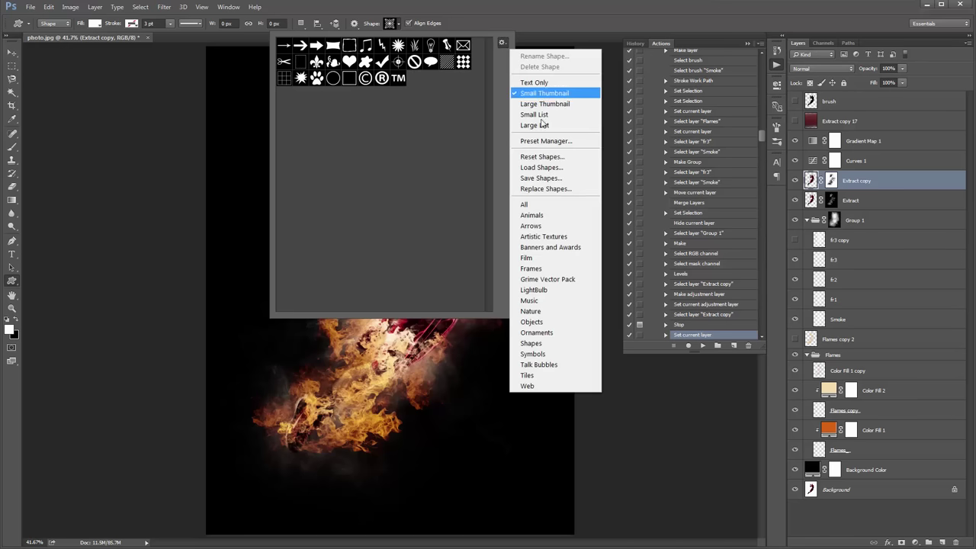
left_click(545, 206)
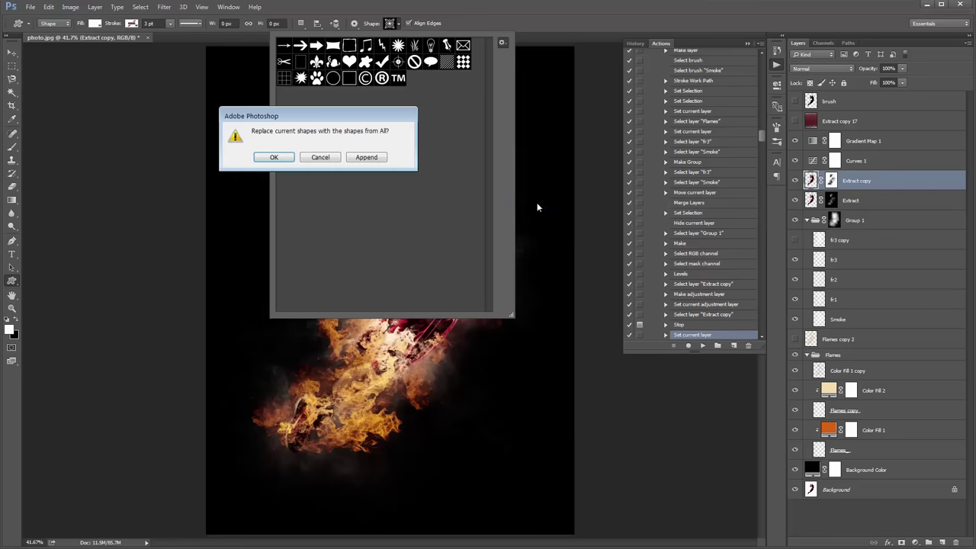
left_click(274, 158)
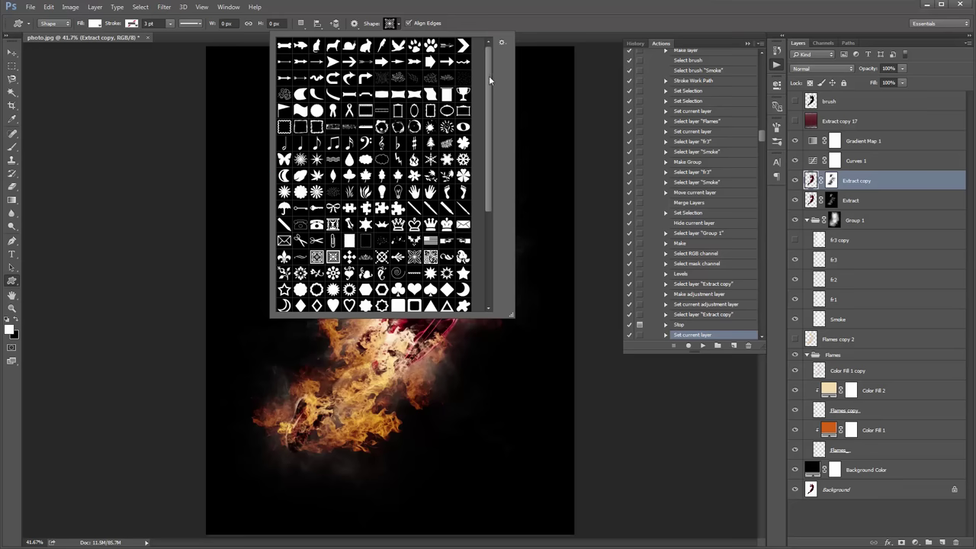
Pick the club shape and look through the rest of the custom shape library
left_click_drag(489, 73, 476, 171)
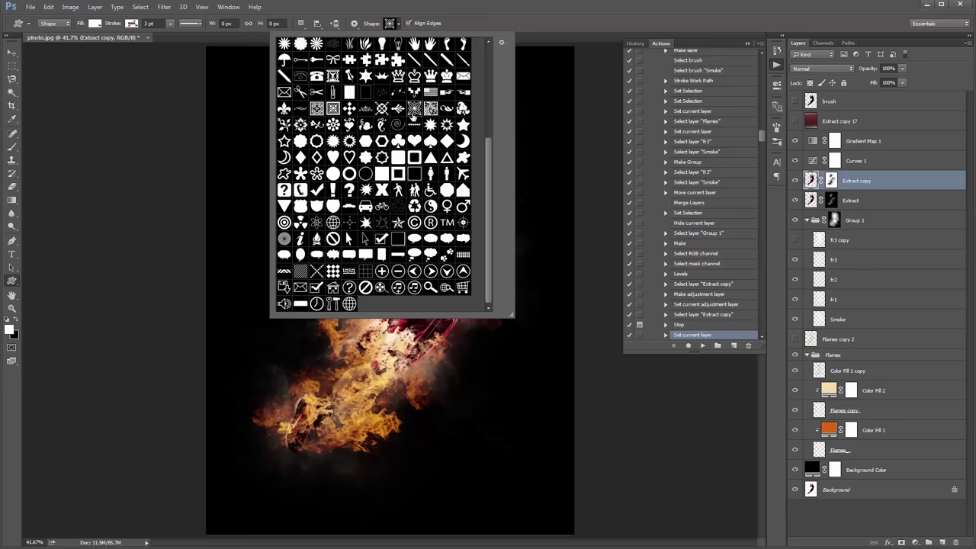
left_click(398, 140)
scroll(398, 139, "up", 1)
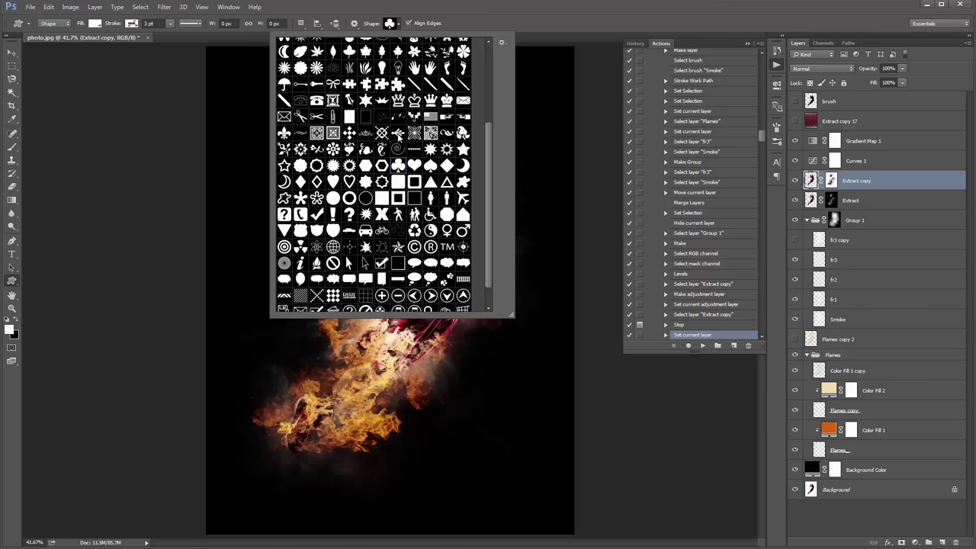
scroll(398, 139, "up", 1)
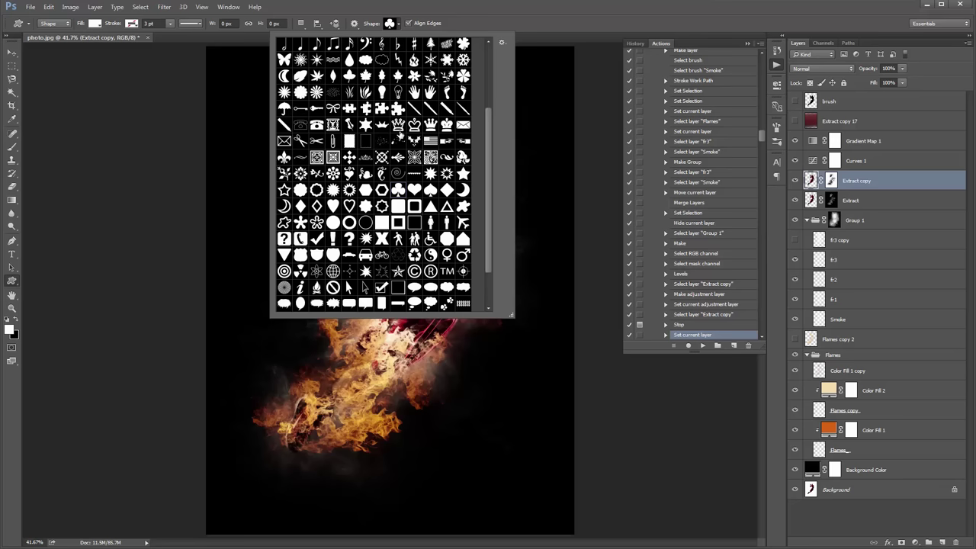
scroll(384, 197, "up", 1)
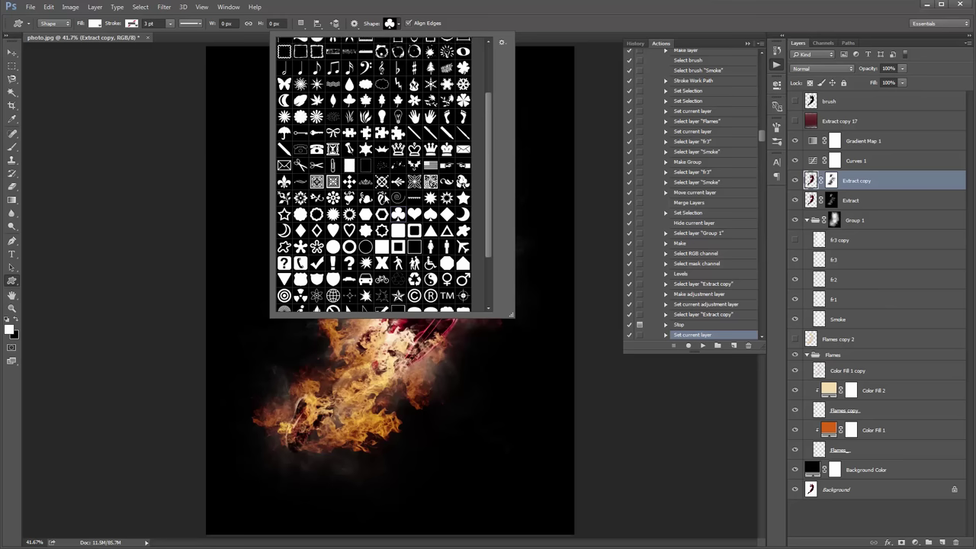
scroll(384, 197, "up", 3)
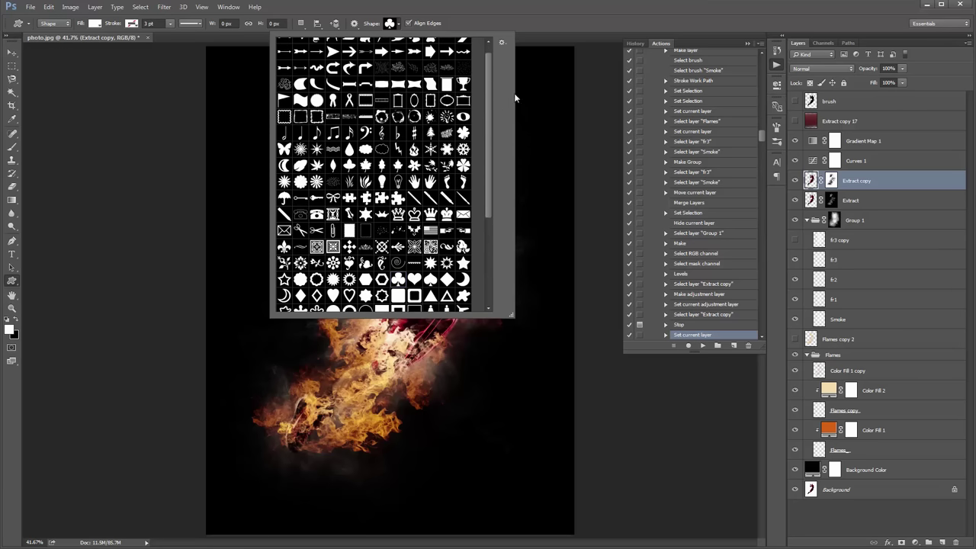
Load an additional custom shape set and pick one of its circular sunburst shapes
left_click(502, 42)
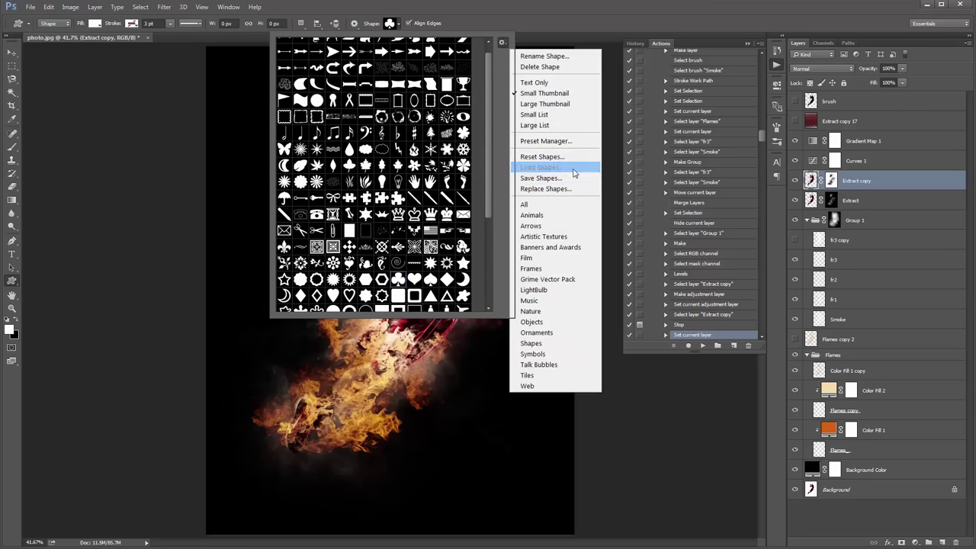
left_click(553, 183)
double_click(516, 168)
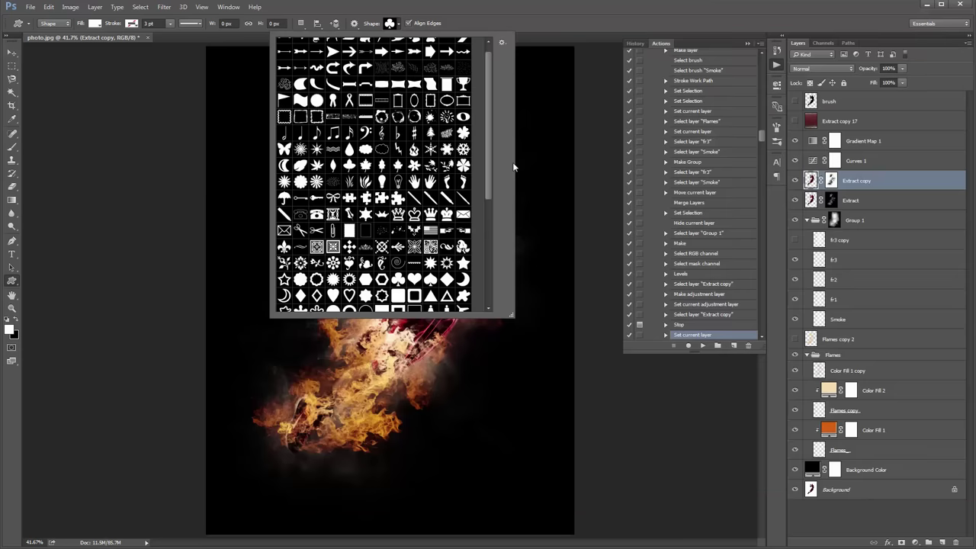
scroll(496, 196, "down", 8)
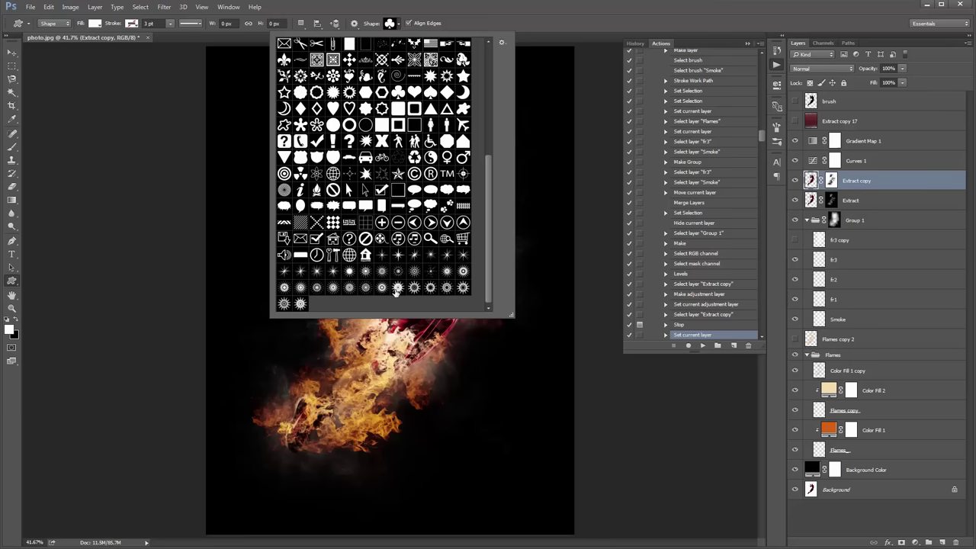
double_click(366, 289)
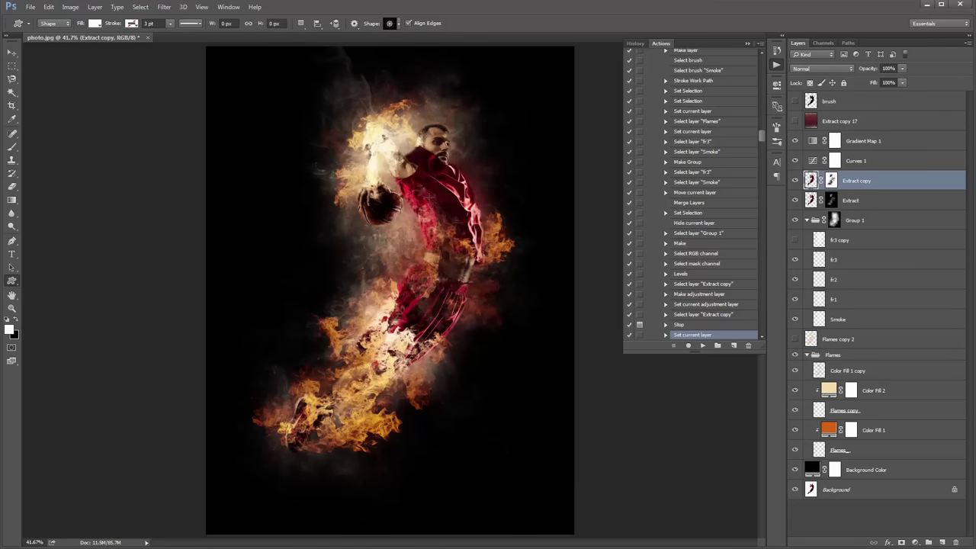
Draw the sunburst shape centred on the player's upper body, switch to the Move tool, and resume the SunDance action
left_click_drag(425, 188, 526, 306)
key("v")
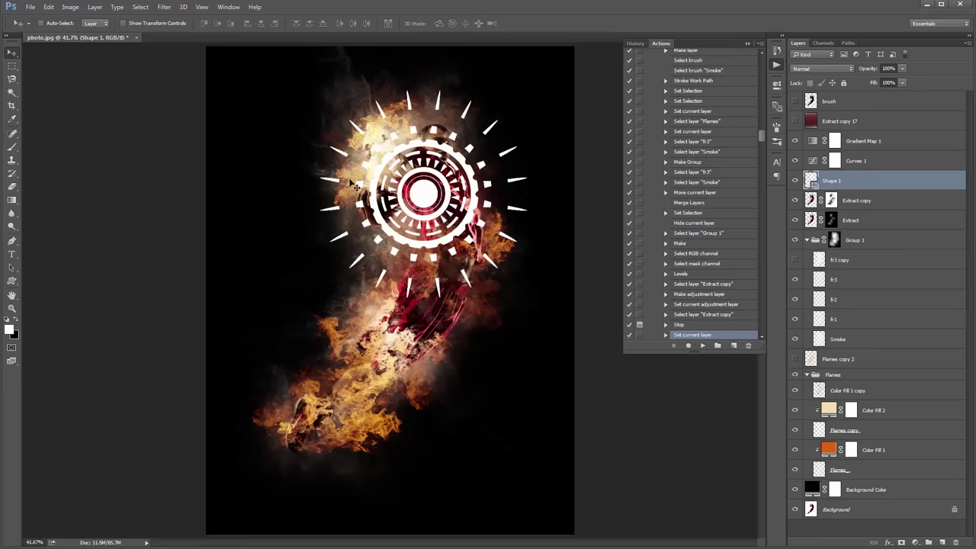
left_click(703, 347)
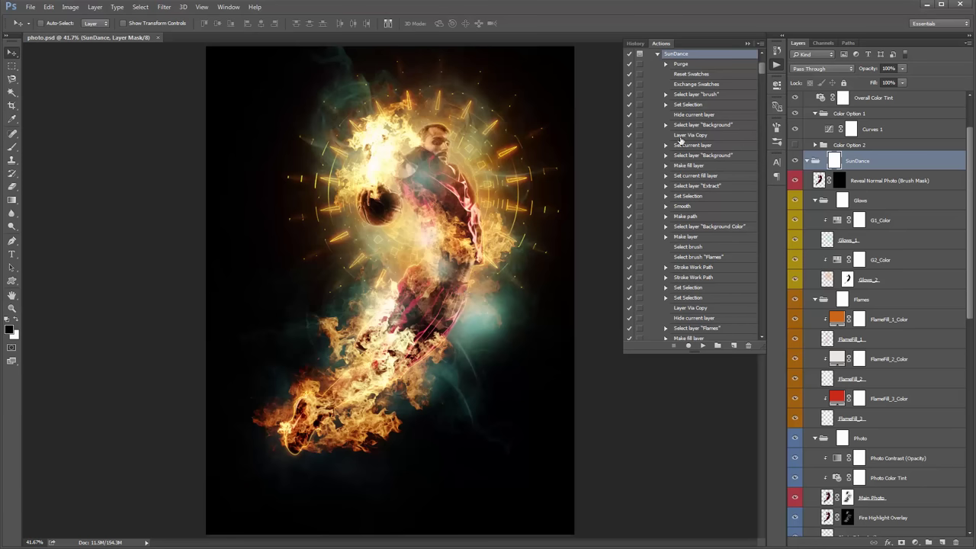
Collapse the SunDance action's command list and put the list of actions away
scroll(681, 141, "up", 1)
left_click(658, 84)
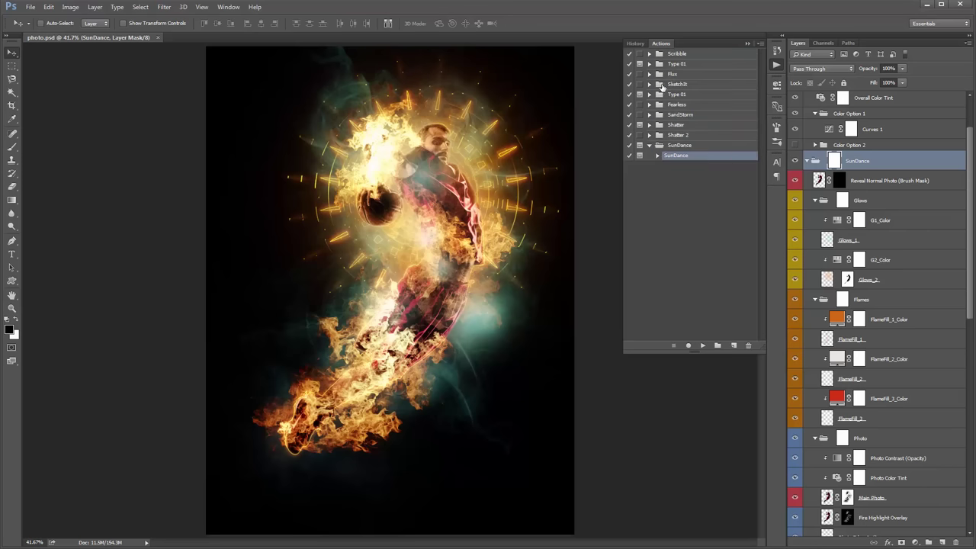
left_click(748, 43)
Collapse the Adjustments and SunDance layer groups together with their nested groups
scroll(839, 229, "up", 3)
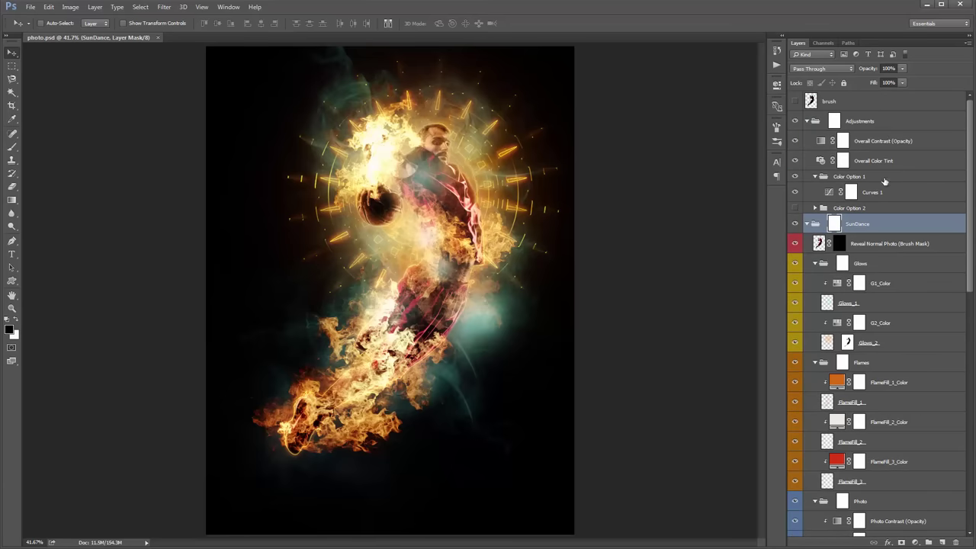
mouse_move(969, 116)
left_mouse_down()
mouse_move(967, 347)
mouse_move(965, 111)
left_mouse_up()
left_click(807, 224, "ctrl")
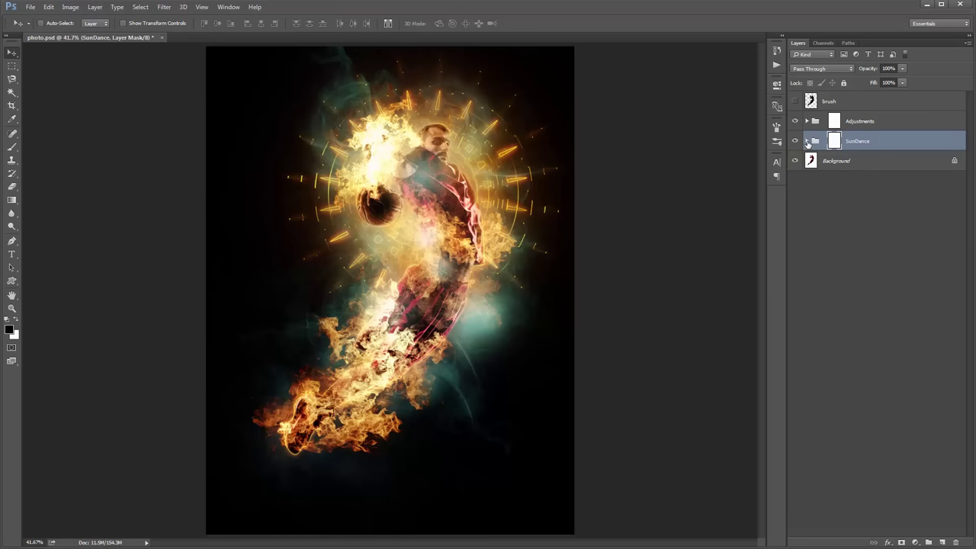
left_click(807, 142)
left_click(808, 141)
Show the brush layer and delete the Adjustments and SunDance groups
left_click(796, 104)
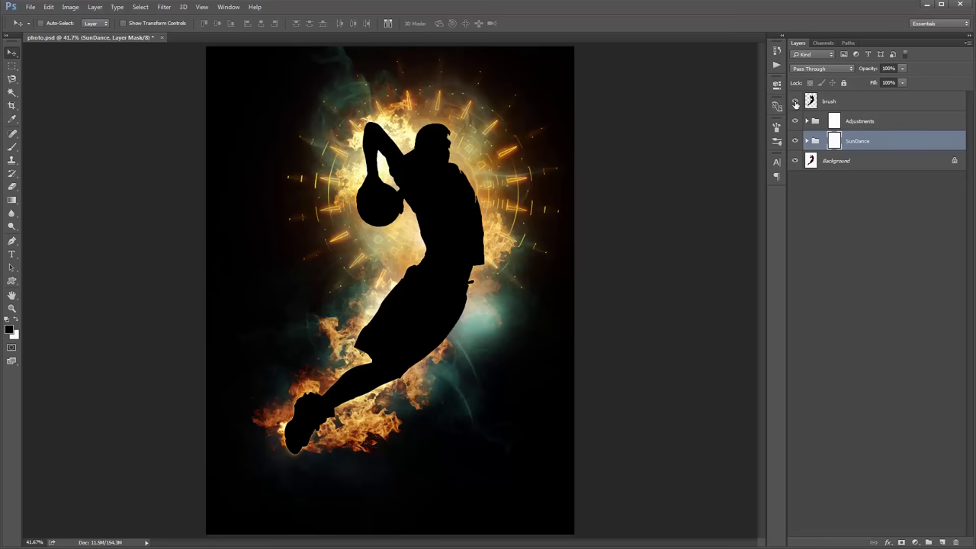
left_click(796, 103)
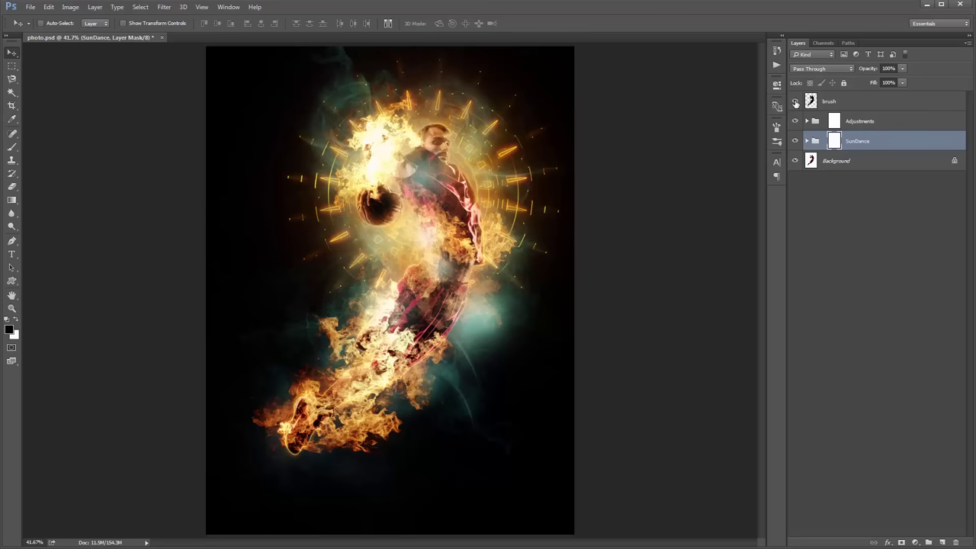
left_click(796, 104)
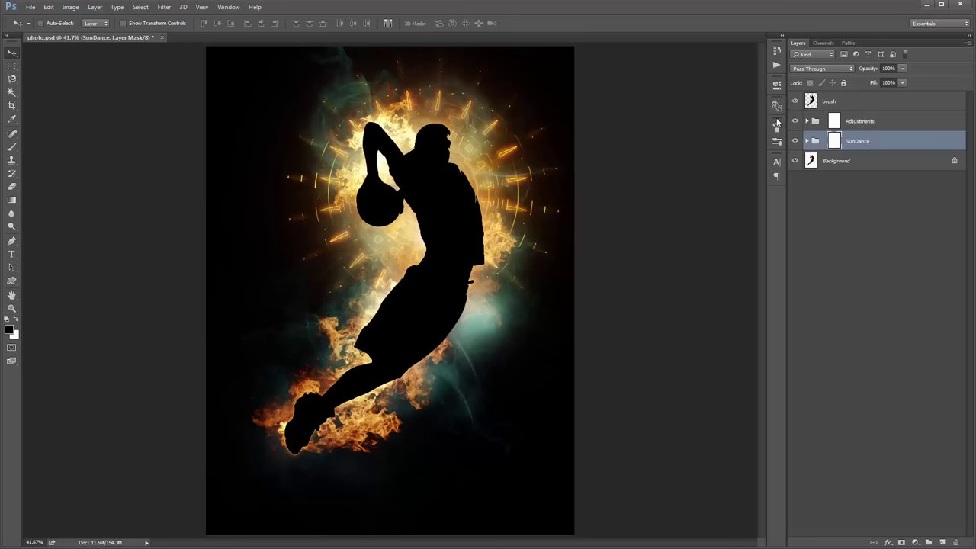
left_click(866, 122)
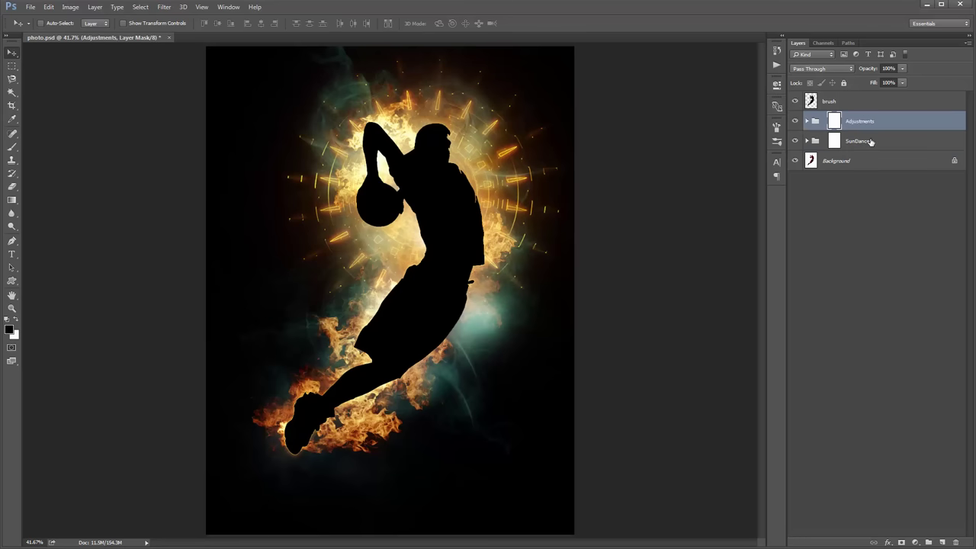
left_click(871, 142, "shift")
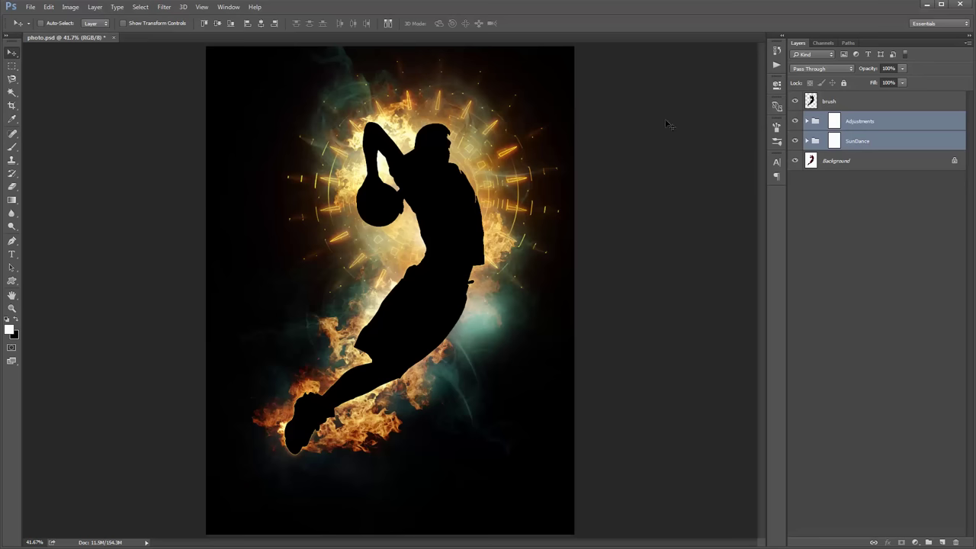
key("Delete")
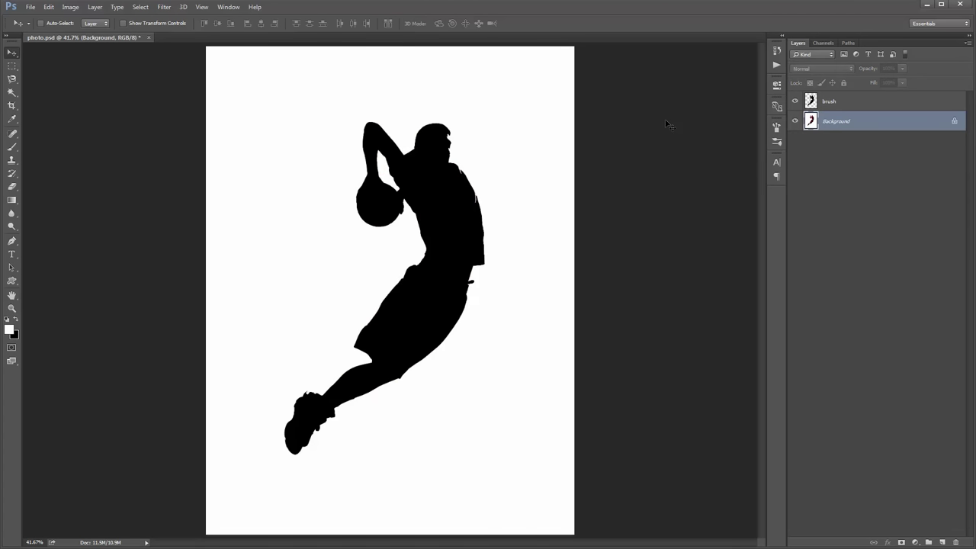
Undo the deletion of the two groups and hide the brush layer
key("ctrl+z")
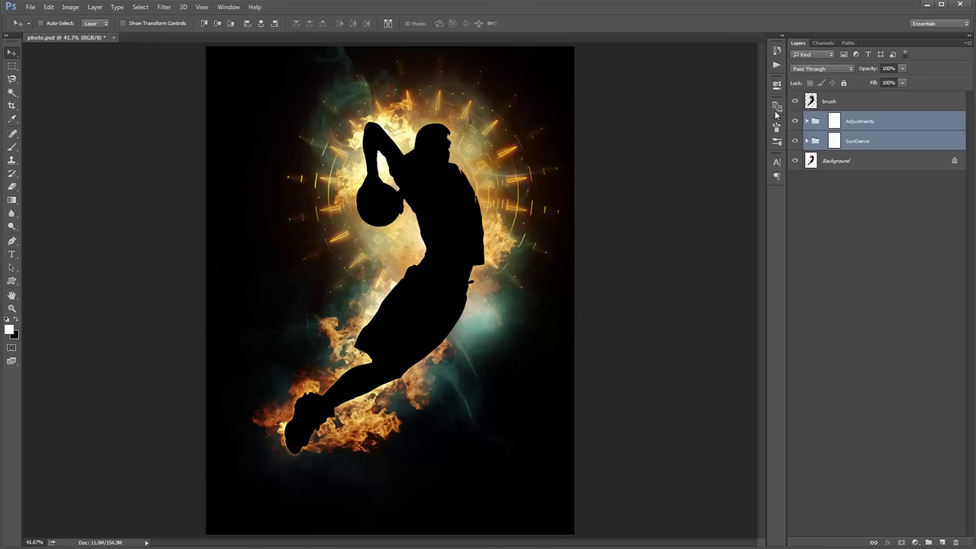
left_click(795, 101)
Expand the SunDance group and select the layer mask of the Reveal Normal Photo (Brush Mask) layer
left_click(891, 144)
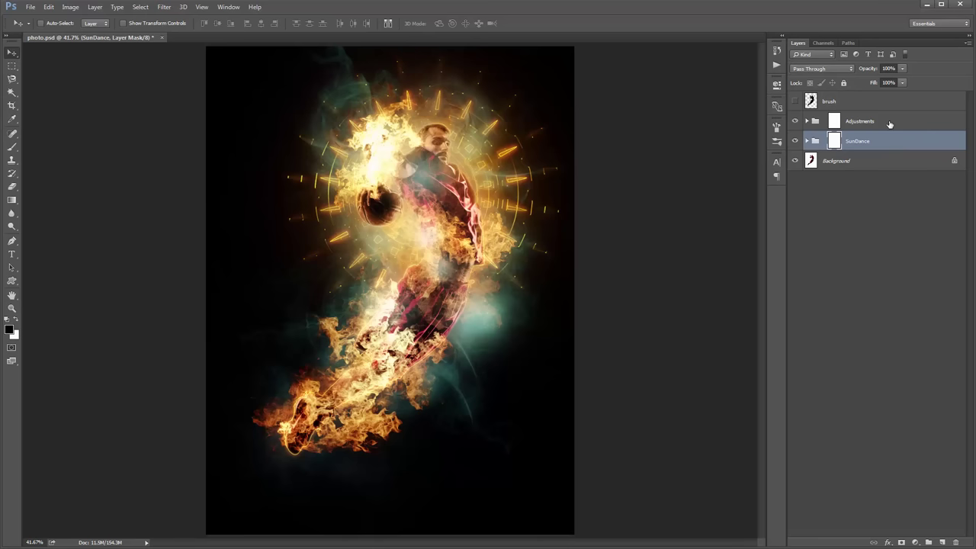
left_click(889, 125)
left_click(890, 138)
left_click(809, 141)
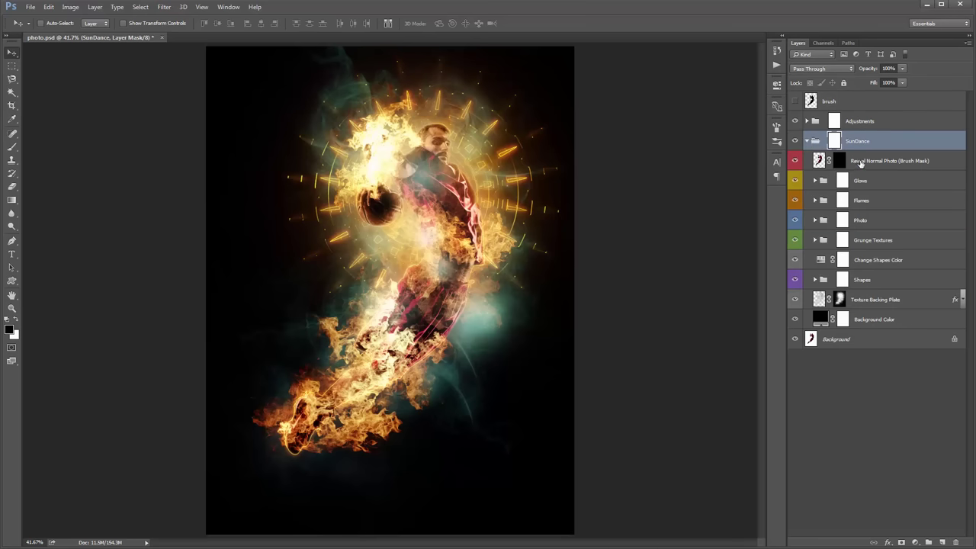
left_click(860, 162)
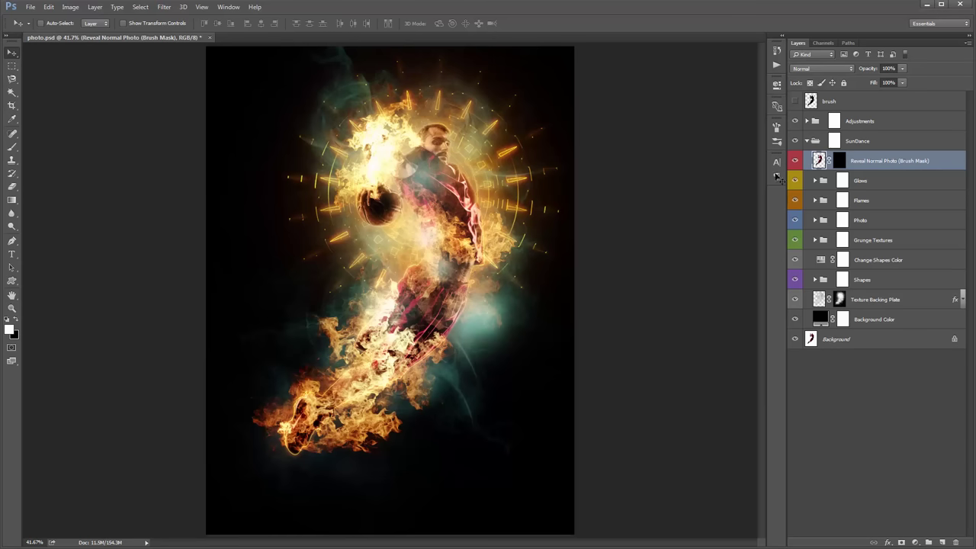
left_click(840, 160)
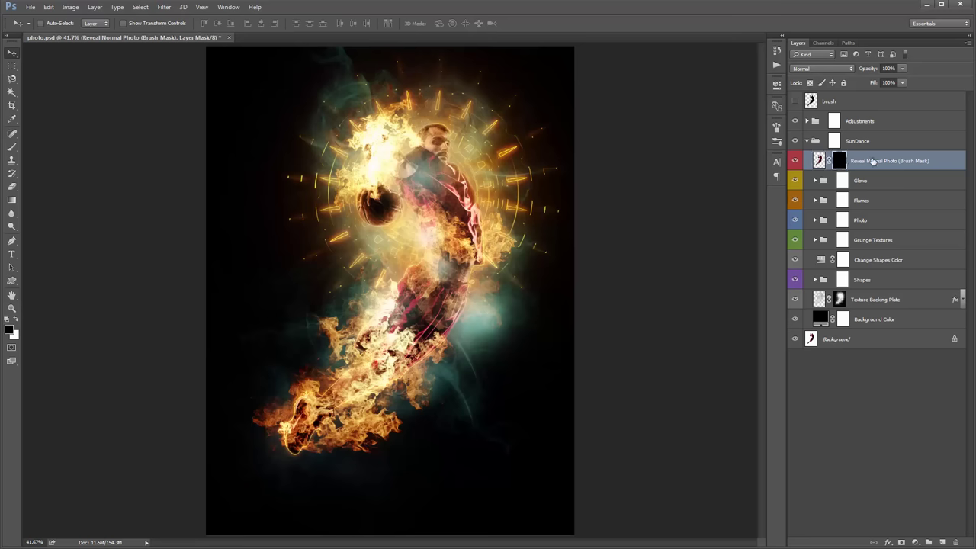
left_click(820, 161)
left_click(839, 163)
left_click(819, 162)
left_click(839, 162)
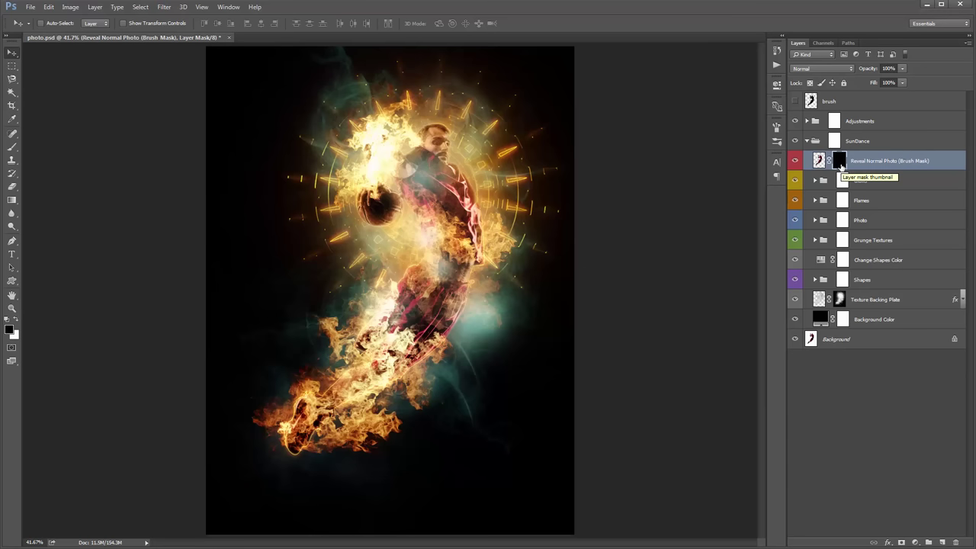
Invert the Reveal Normal Photo mask to white, compare with the brush layer shown and hidden, and invert the mask back to black
key("ctrl+i")
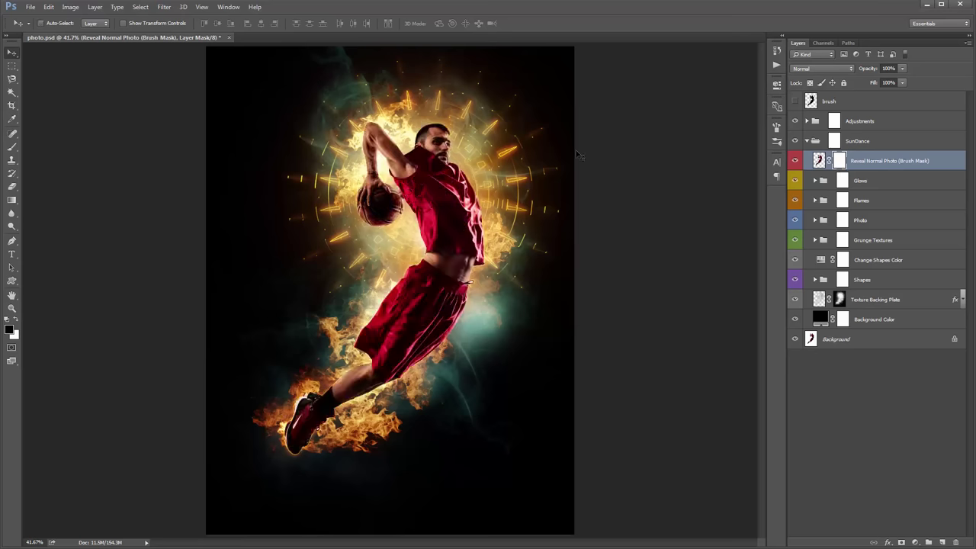
left_click(793, 102)
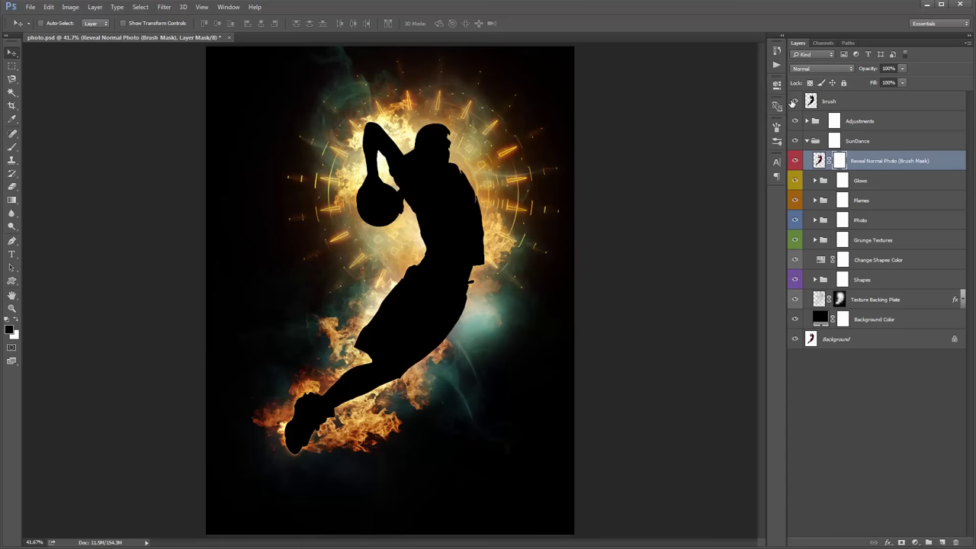
left_click(794, 102)
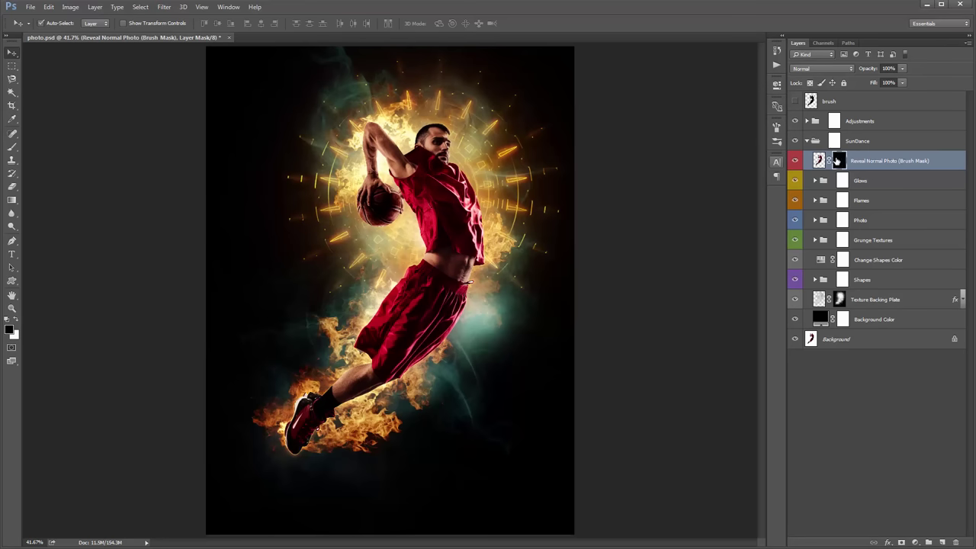
key("ctrl+i")
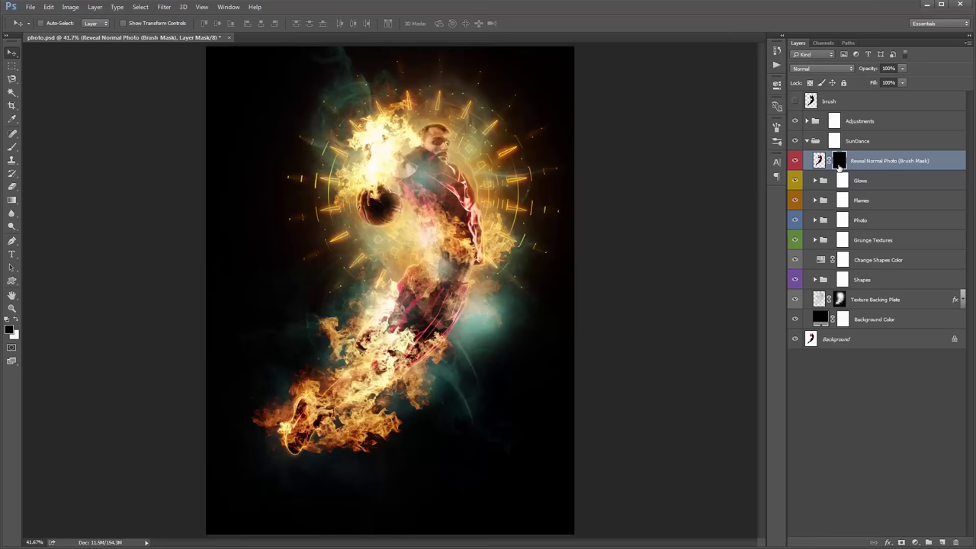
Set up the Brush tool with a soft round tip reduced to 175 px and white as the foreground colour
key("b")
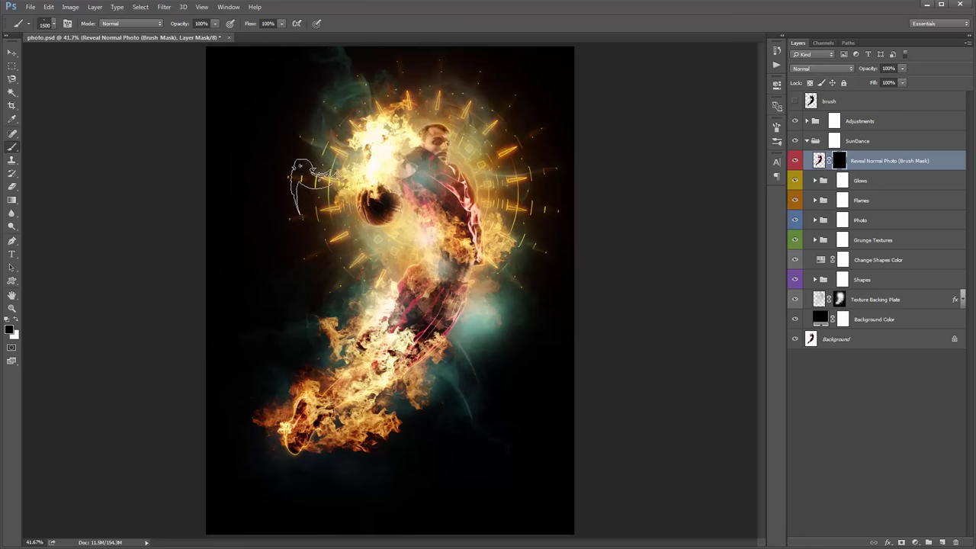
right_click(310, 164)
scroll(397, 336, "up", 2)
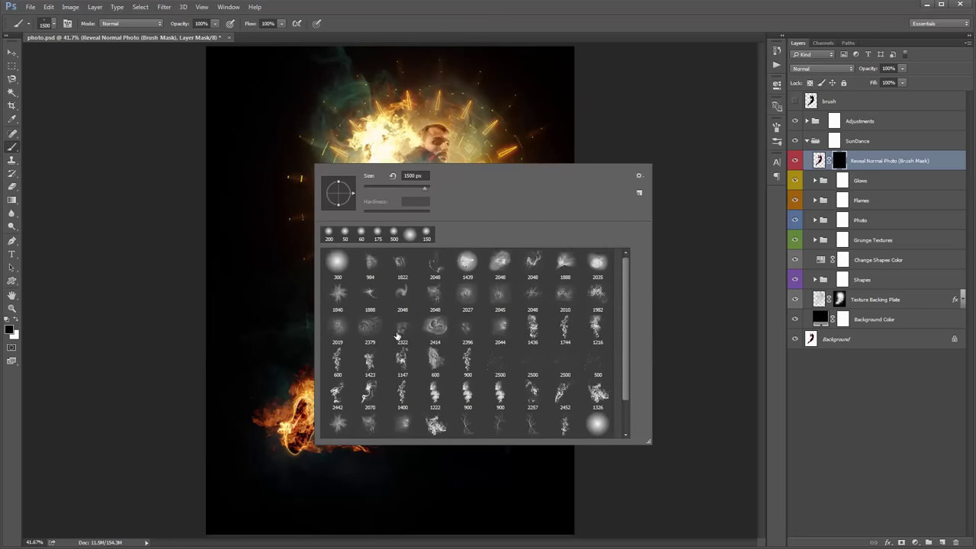
double_click(334, 271)
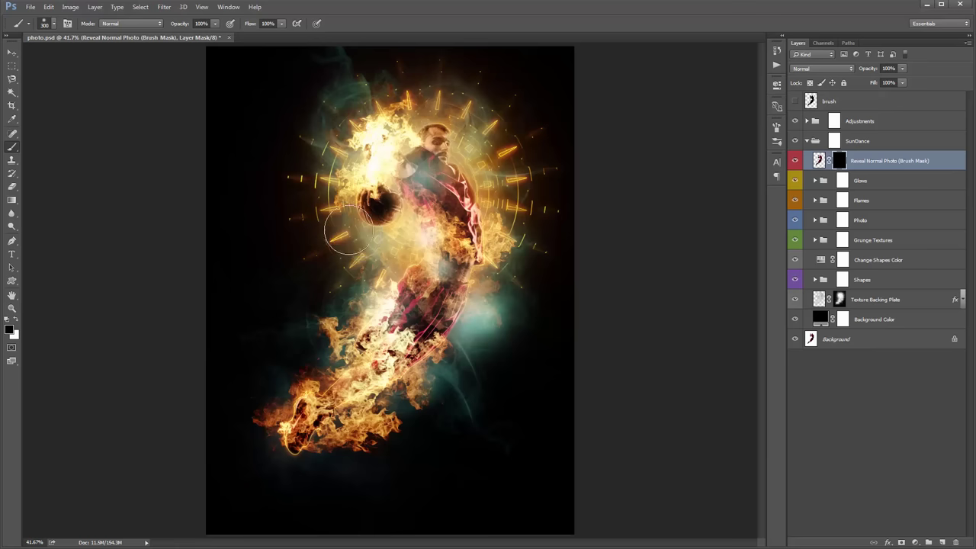
left_click(15, 321)
key("bracketleft")
key("bracketleft")
key("bracketleft")
Paint white on the Reveal Normal Photo mask over the player's head, collar and basketball to bring back the original photo
left_click_drag(428, 139, 446, 156)
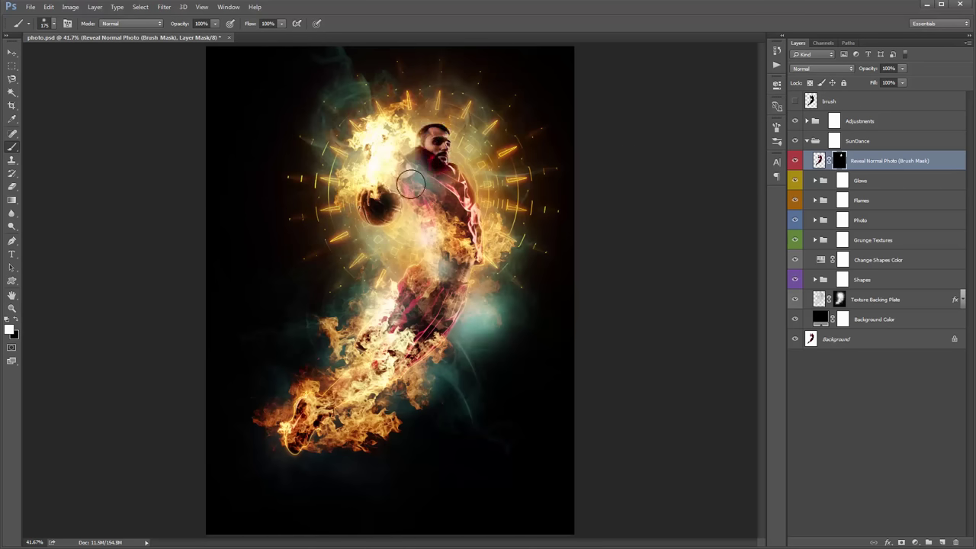
mouse_move(411, 184)
left_mouse_down()
mouse_move(382, 206)
mouse_move(393, 219)
mouse_move(373, 218)
mouse_move(387, 210)
mouse_move(475, 297)
mouse_move(408, 252)
mouse_move(468, 283)
mouse_move(443, 171)
left_mouse_up()
mouse_move(431, 131)
left_mouse_down()
mouse_move(426, 141)
mouse_move(438, 156)
mouse_move(483, 189)
left_mouse_up()
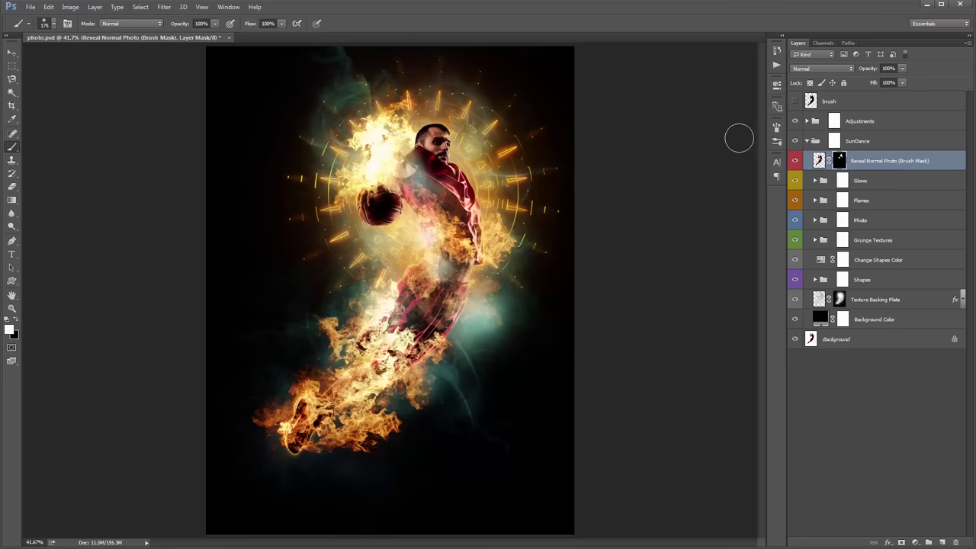
Switch to the Move tool, select the Glows group and compare the image with the group hidden and shown
key("v")
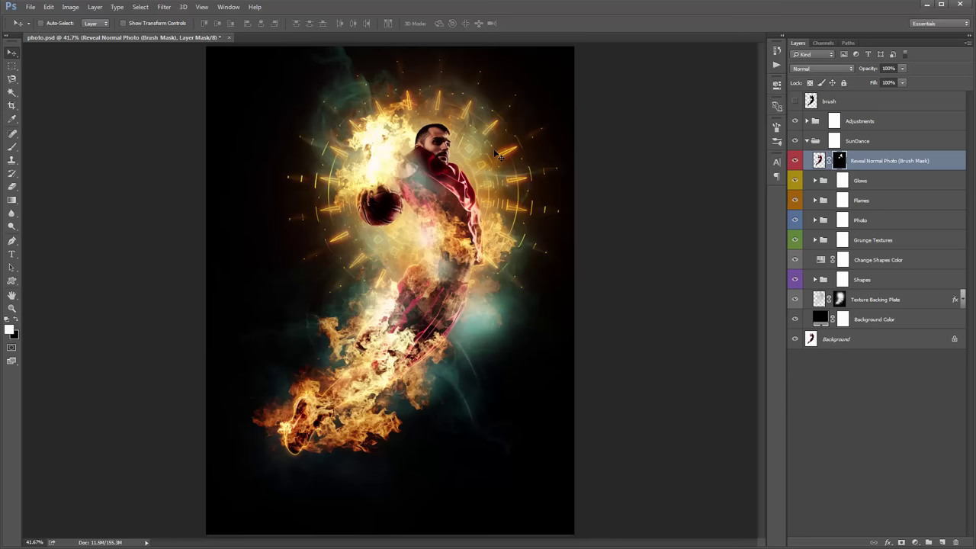
left_click(870, 182)
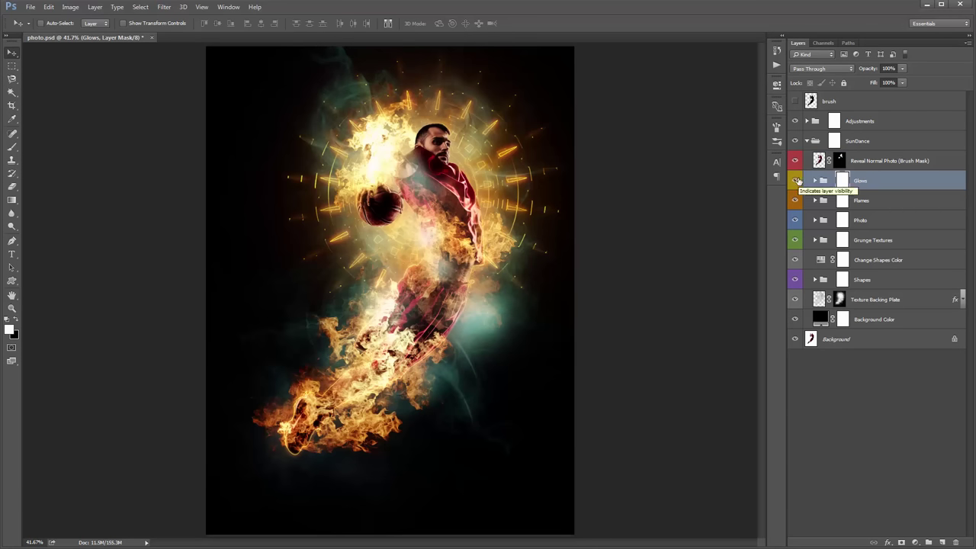
left_click(796, 180)
left_click(796, 180)
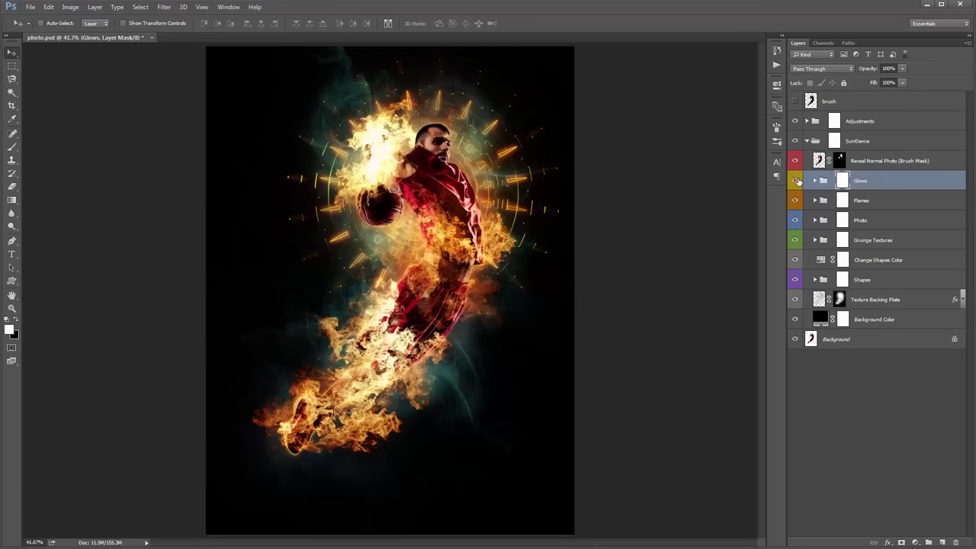
left_click(796, 180)
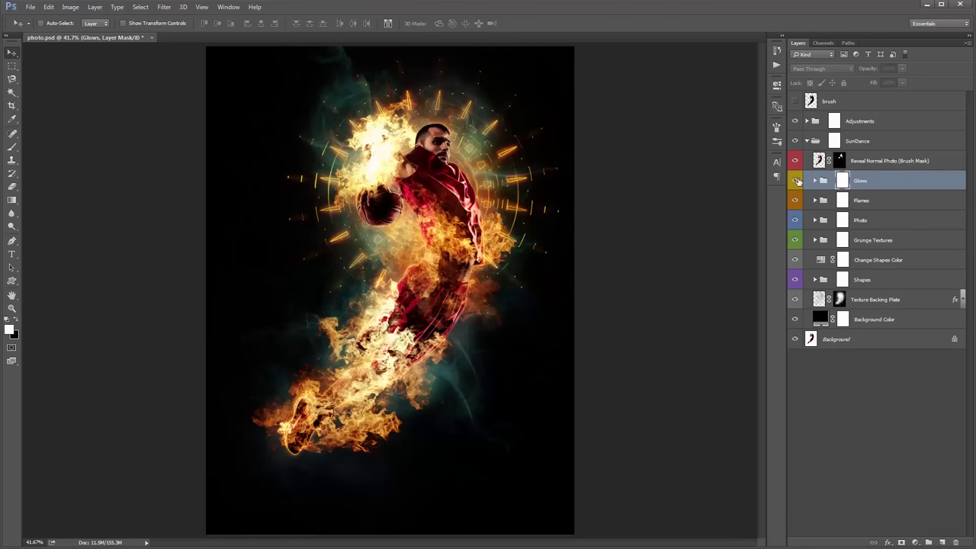
left_click(796, 180)
Expand the Glows group and select its Glows_1 and Glows_2 layers together
left_click(816, 180)
left_click(873, 223)
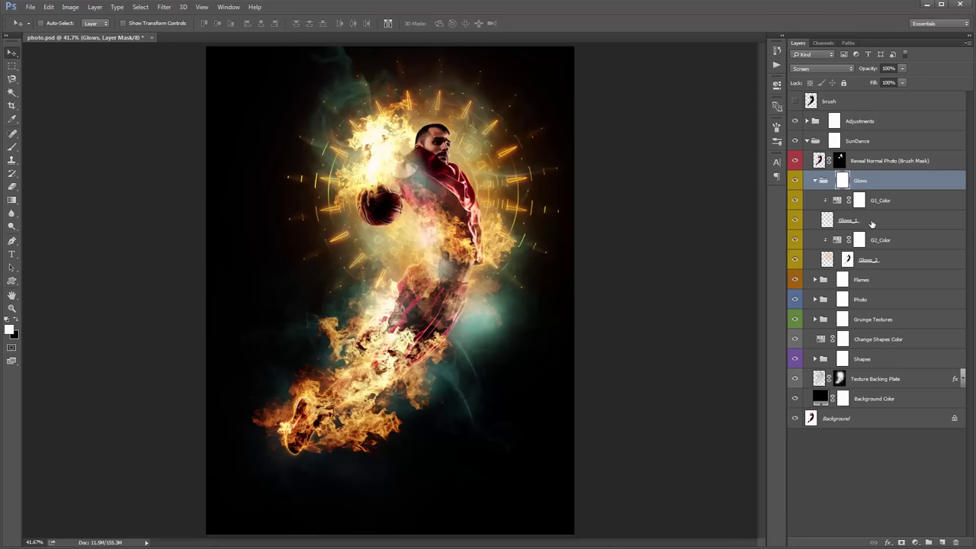
left_click(906, 261, "ctrl")
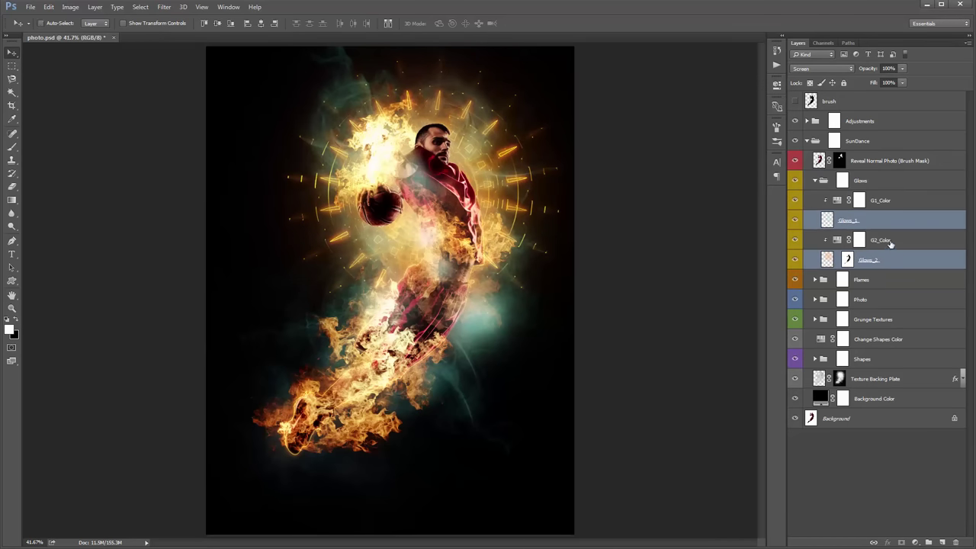
Try moving the Glows_1 layer from the player's torso towards the basketball, and undo the move
left_click(867, 220)
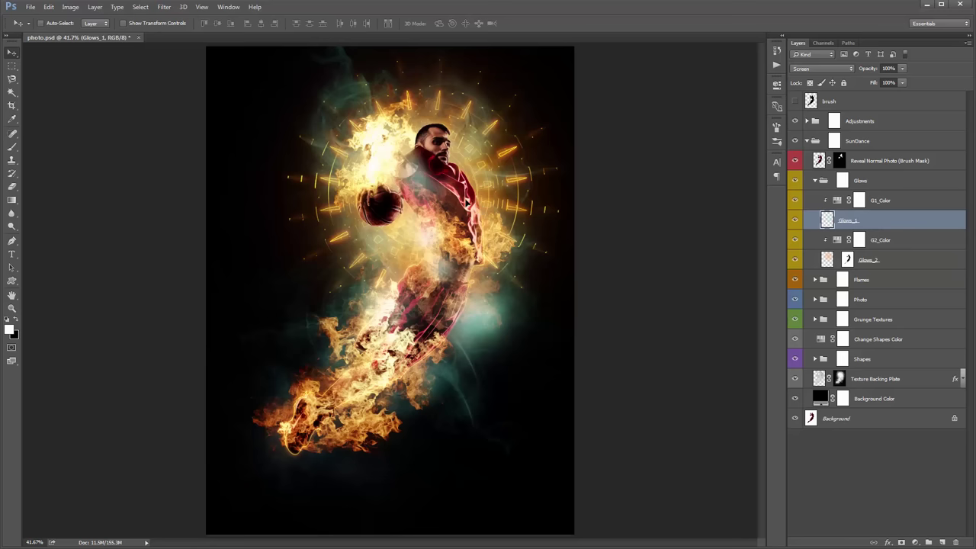
left_click_drag(467, 199, 376, 189)
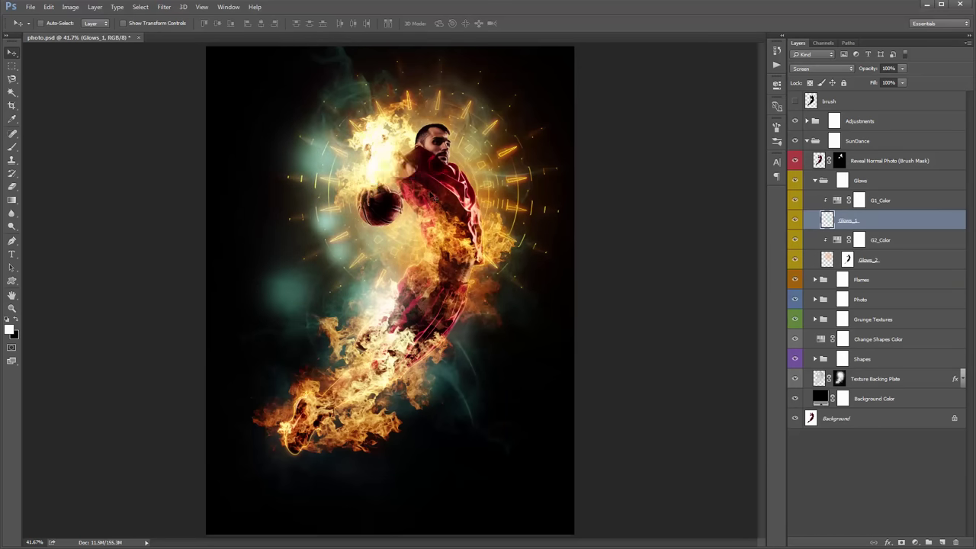
key("ctrl+z")
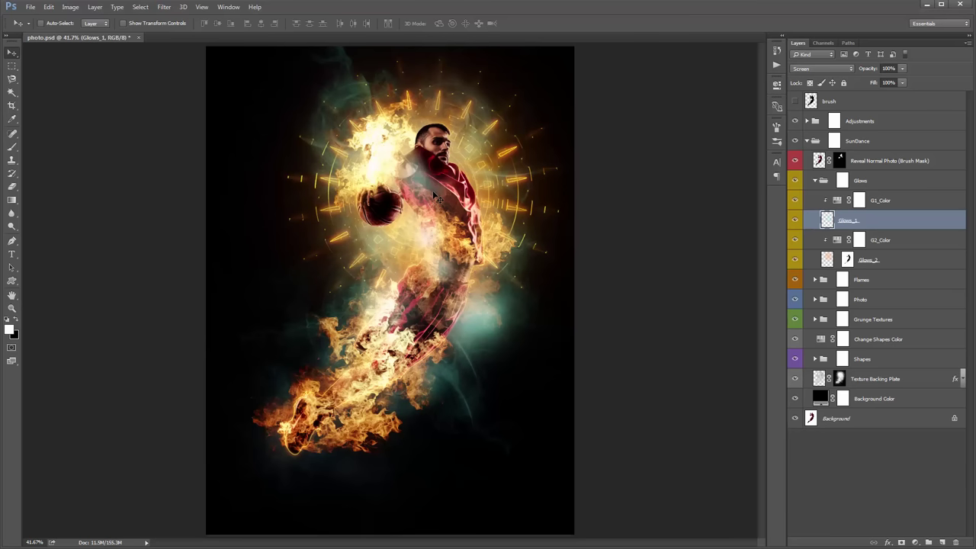
Set the Hue of the G1_Color Hue/Saturation adjustment in the Glows group to -180
left_click(897, 202)
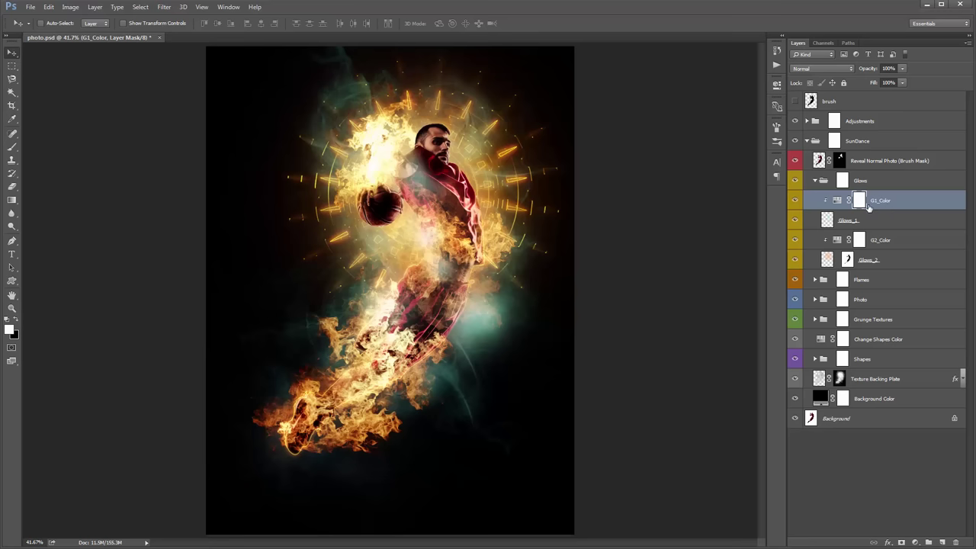
double_click(838, 201)
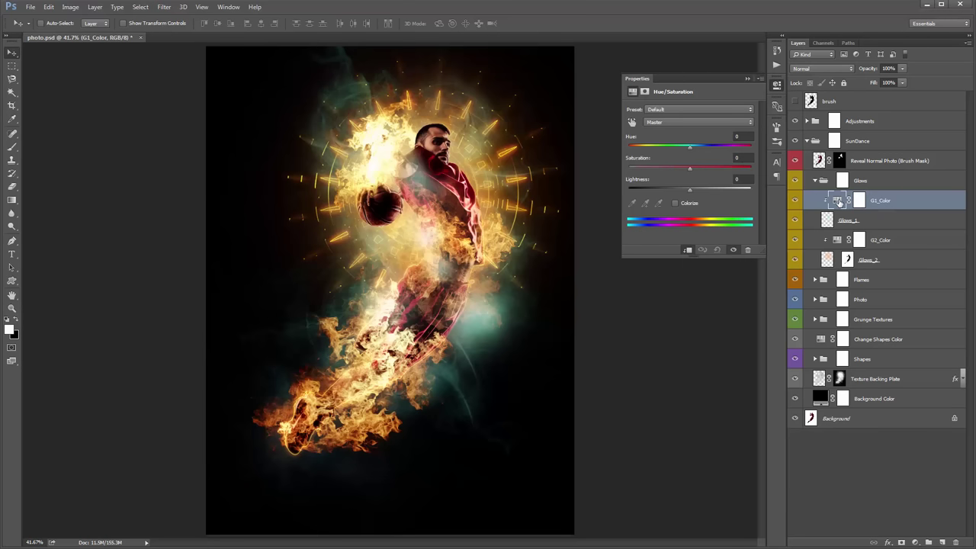
left_click_drag(687, 147, 628, 150)
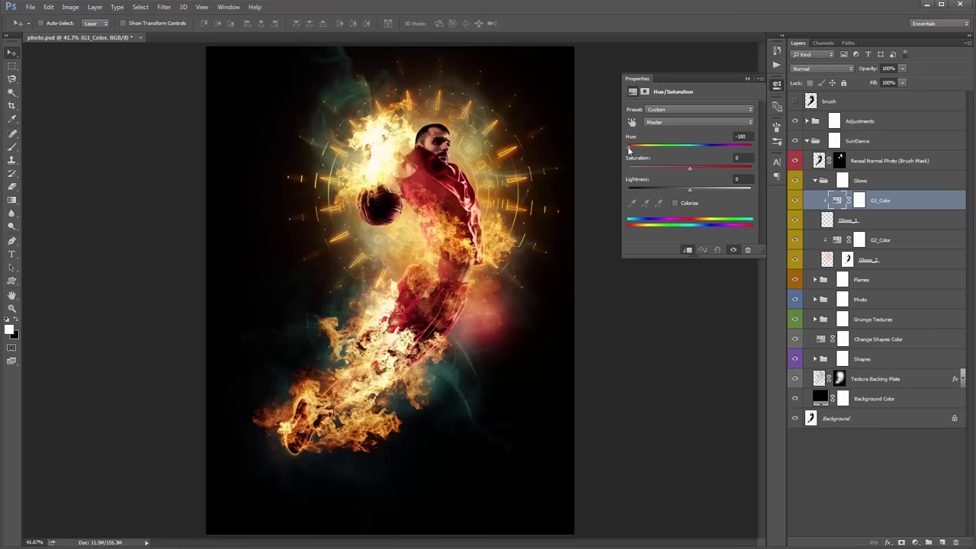
left_click(747, 79)
Set the Hue of the G2_Color adjustment above Glows_2 to -36 and collapse the Glows group
left_click(897, 262)
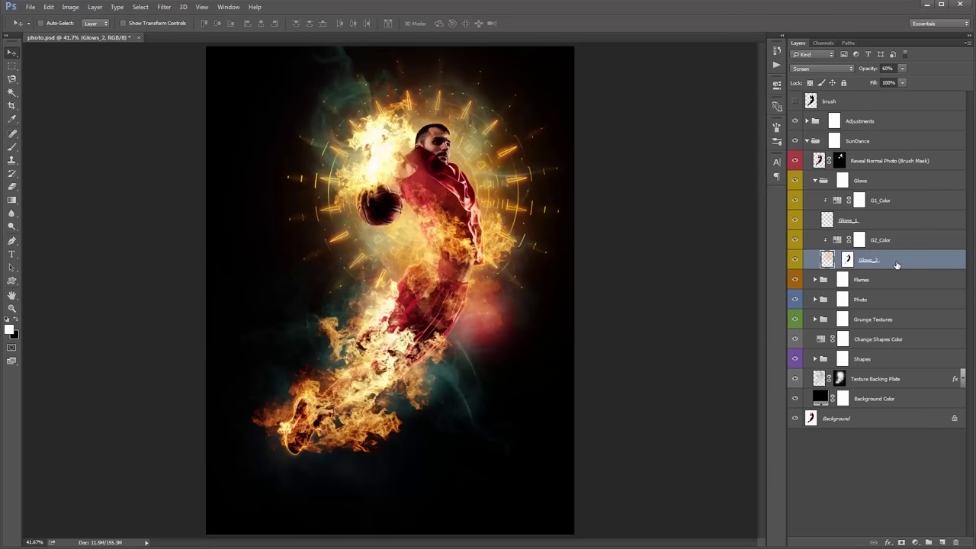
double_click(837, 240)
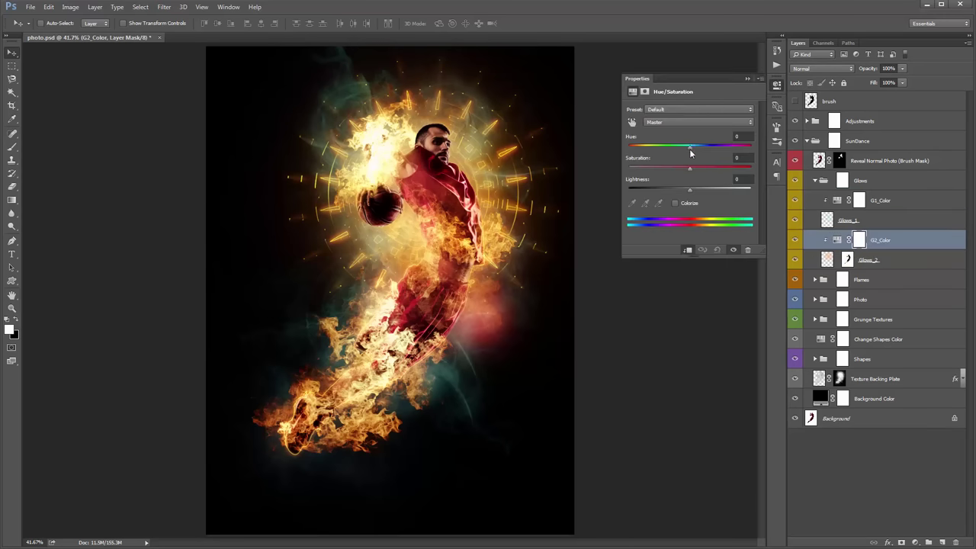
left_click_drag(689, 148, 668, 151)
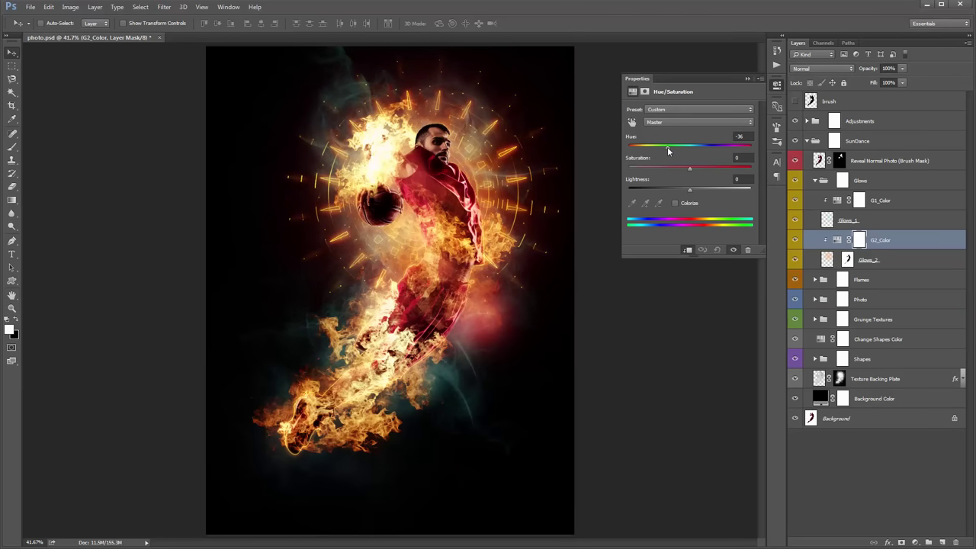
left_click(748, 78)
left_click(823, 181)
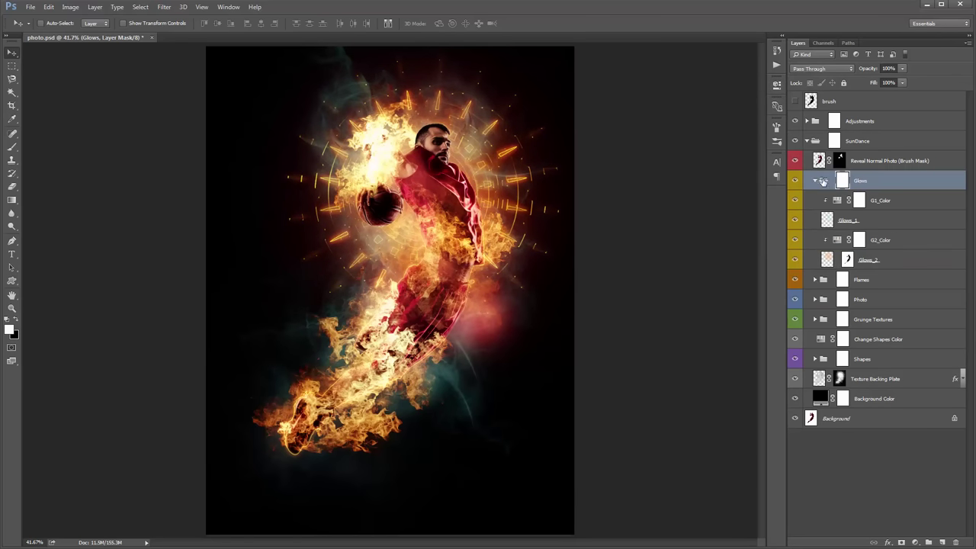
left_click(815, 181)
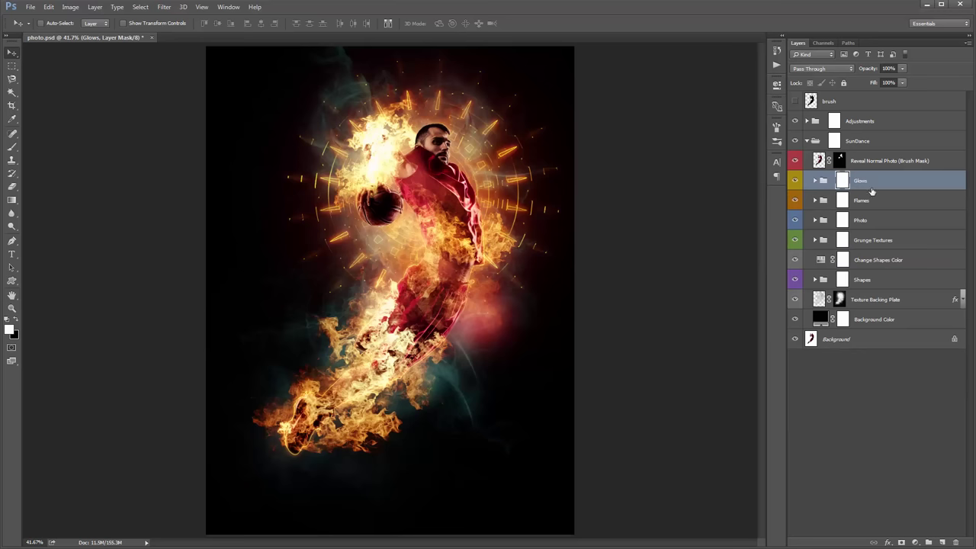
Duplicate the Glows group to try a stronger glow, inspect the layers in the copy, and delete the copy
left_click(892, 197)
left_click(885, 181)
key("ctrl+j")
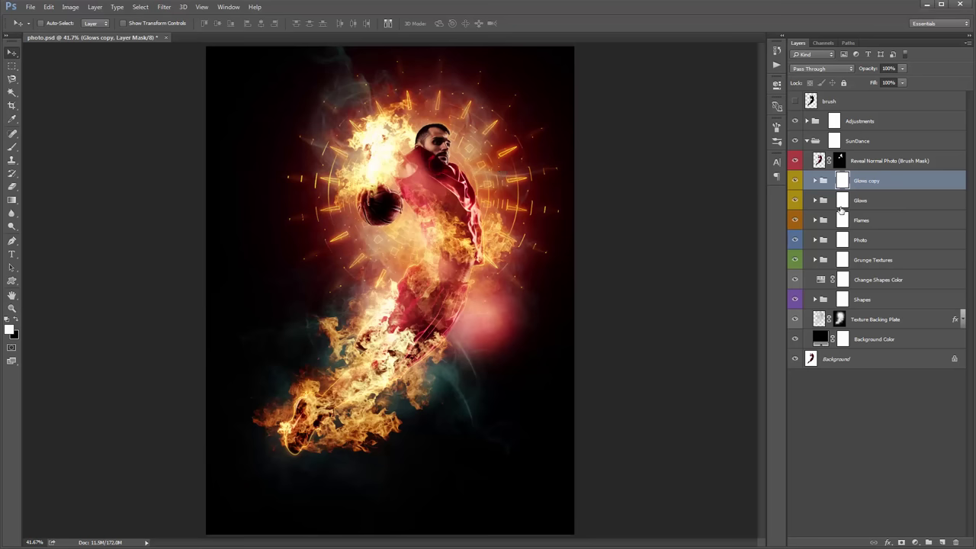
left_click(816, 182)
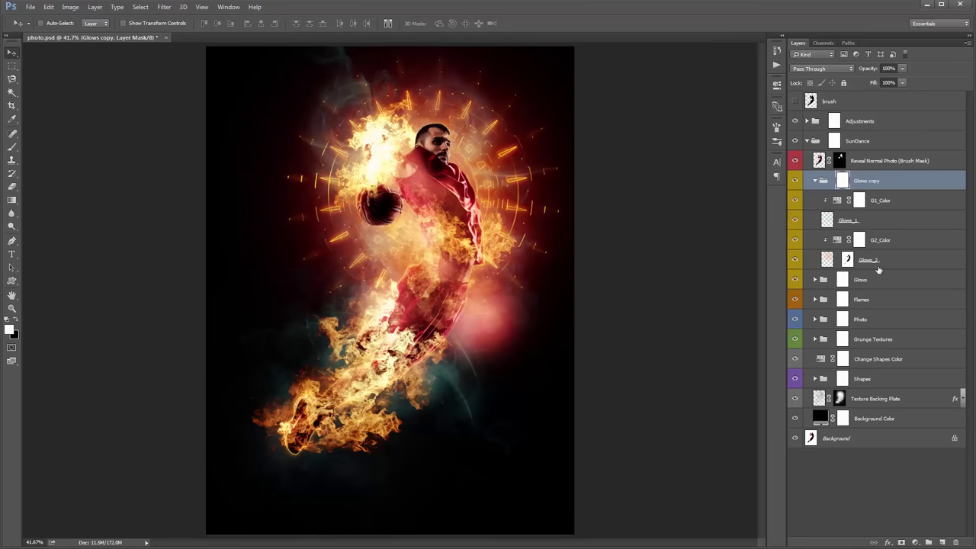
left_click(815, 183)
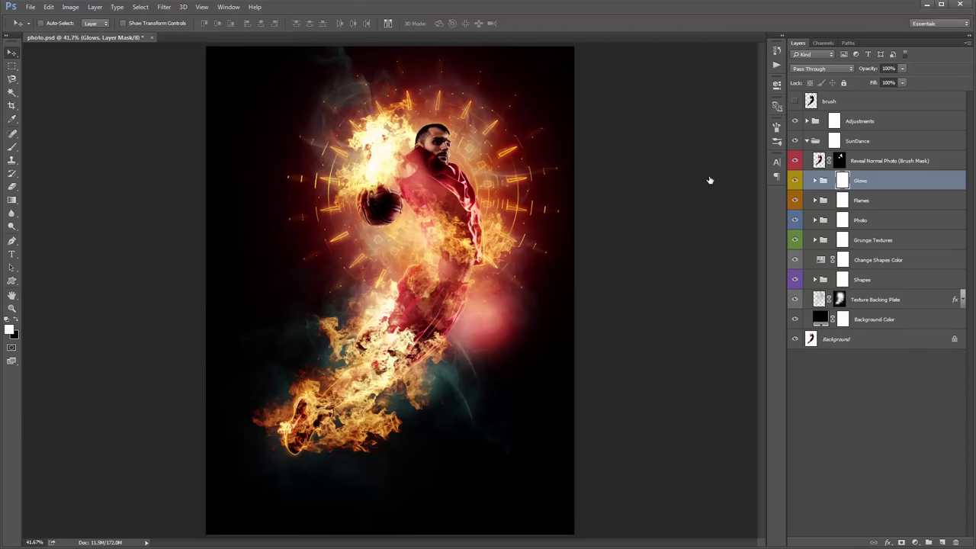
key("Delete")
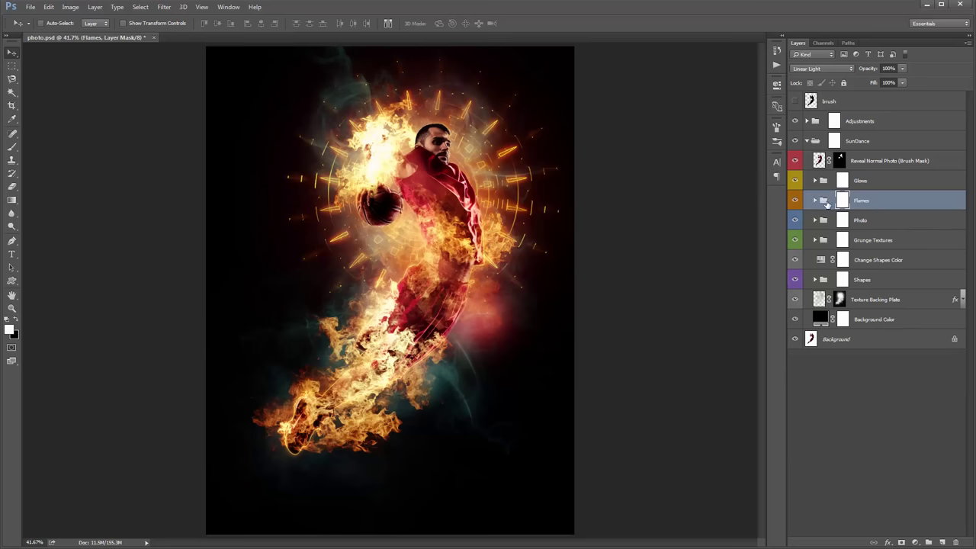
Compare the image with the Flames group hidden and shown, and expand the group
left_click(795, 200)
left_click(795, 200)
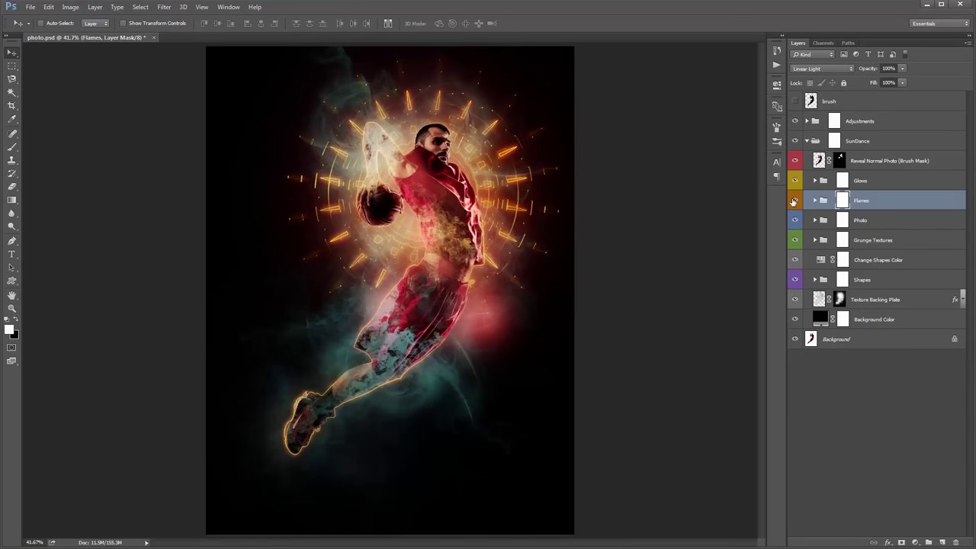
left_click(815, 200)
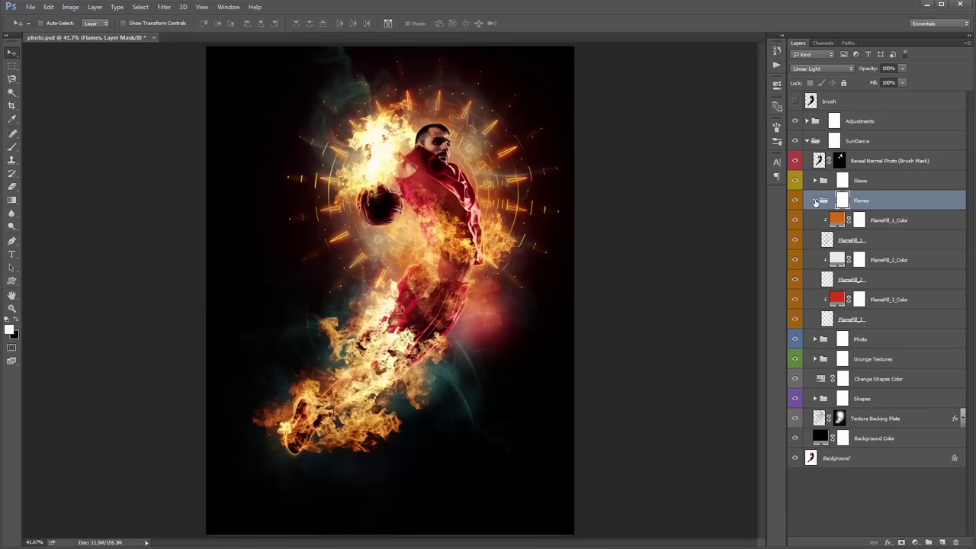
Examine the FlameFill_1, FlameFill_2 and FlameFill_3 layers and the solid colour layer clipped to each of them
left_click(886, 241)
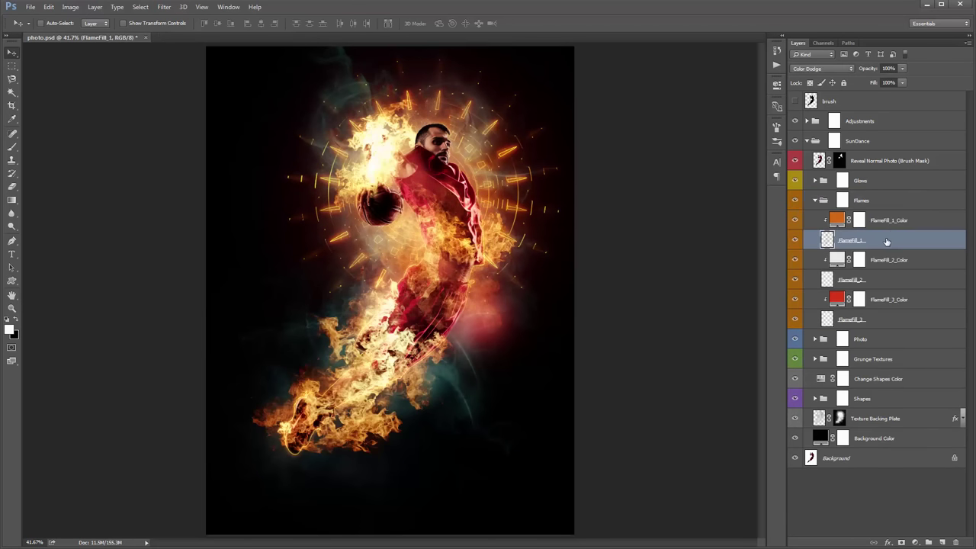
left_click(888, 288, "ctrl")
left_click(888, 319, "ctrl")
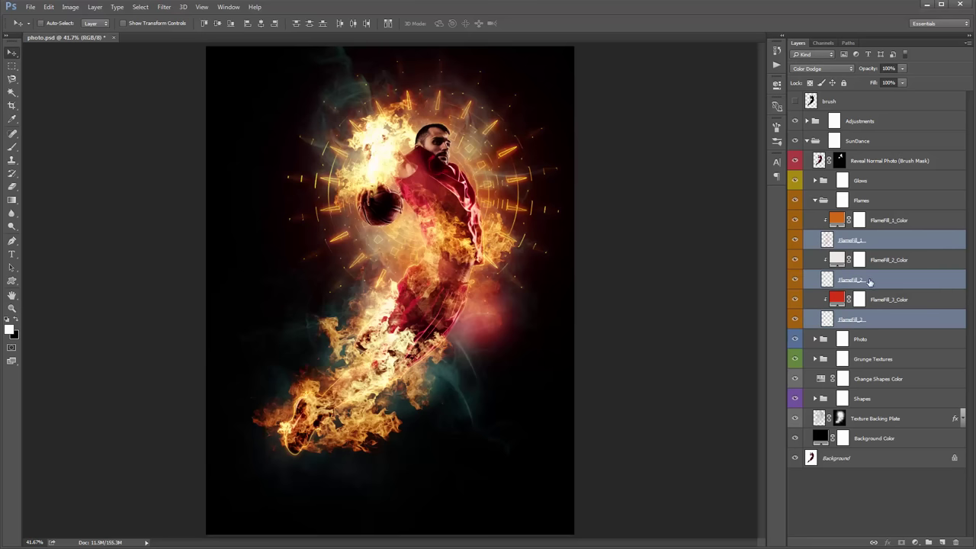
left_click(882, 244)
left_click(884, 222)
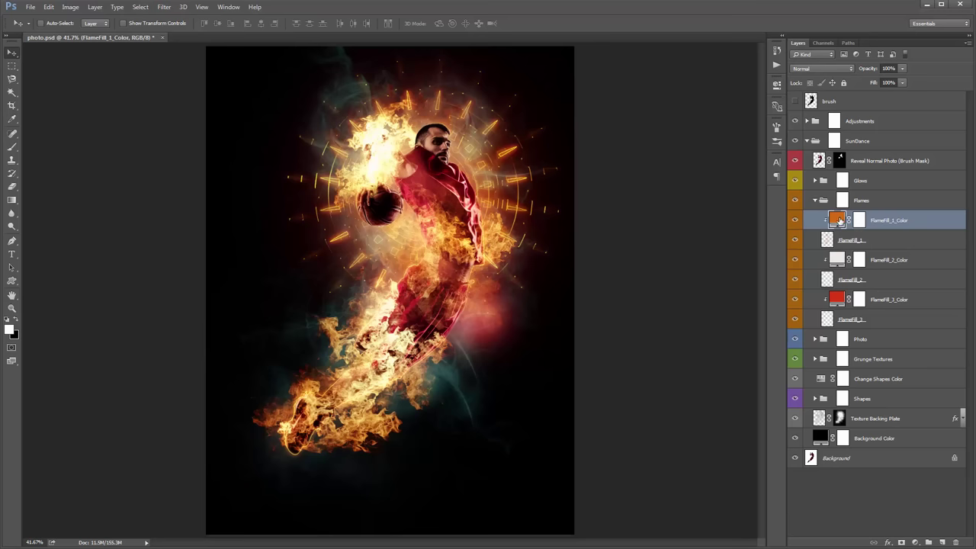
left_click(889, 257, "ctrl")
left_click(904, 298, "ctrl")
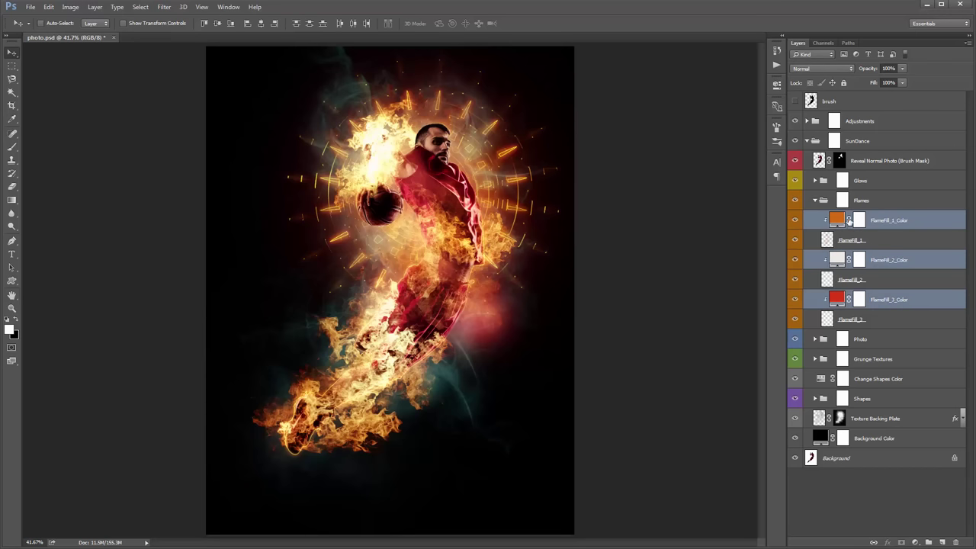
left_click(871, 228)
left_click(878, 261)
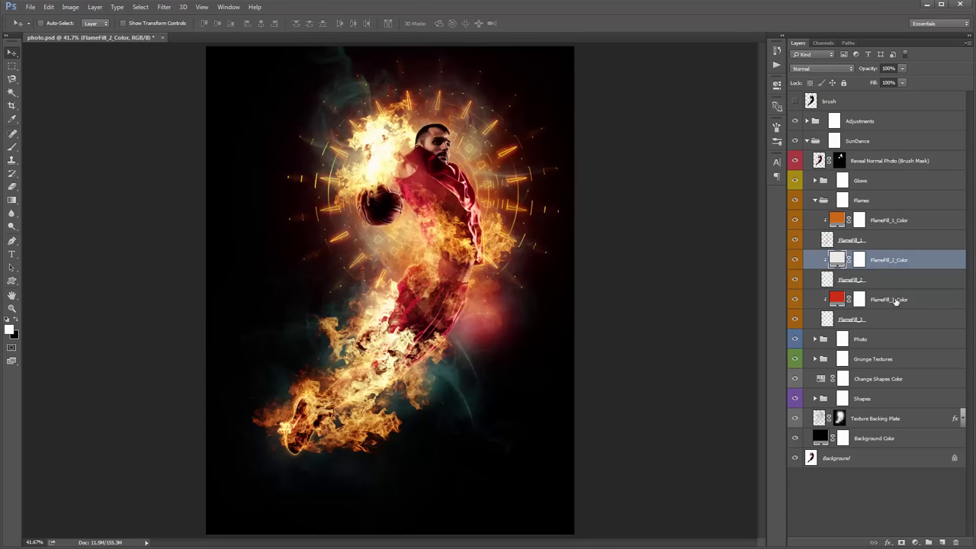
left_click(896, 300)
left_click(889, 260)
left_click(890, 221)
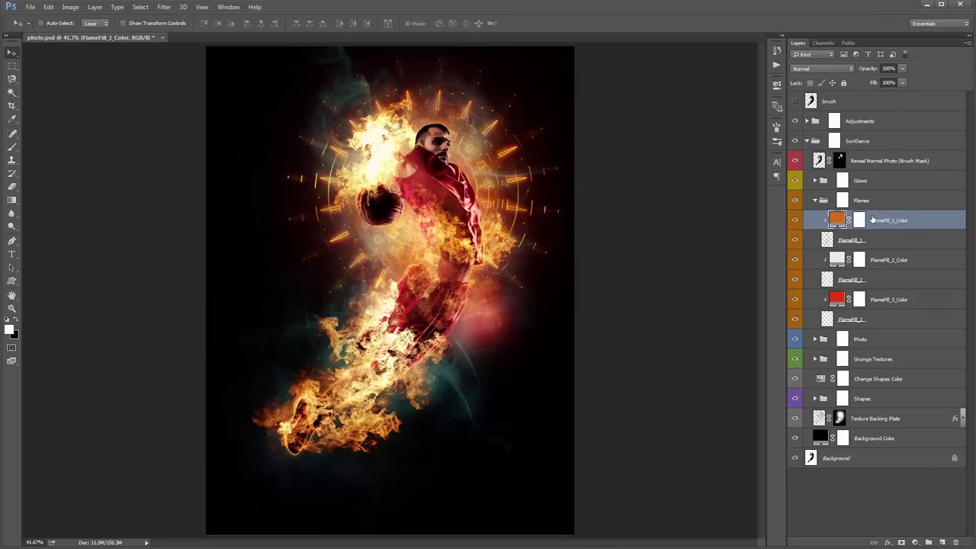
left_click(895, 297, "ctrl")
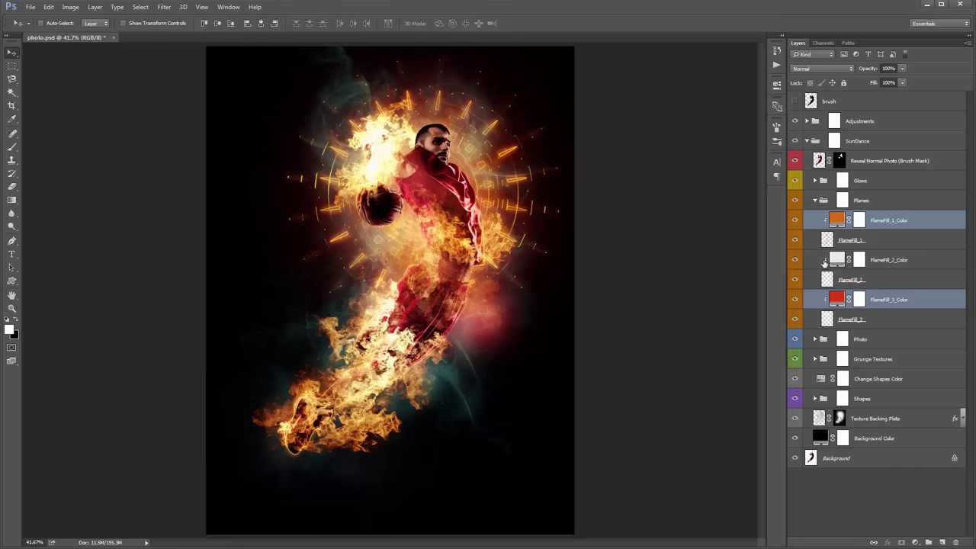
left_click(877, 263)
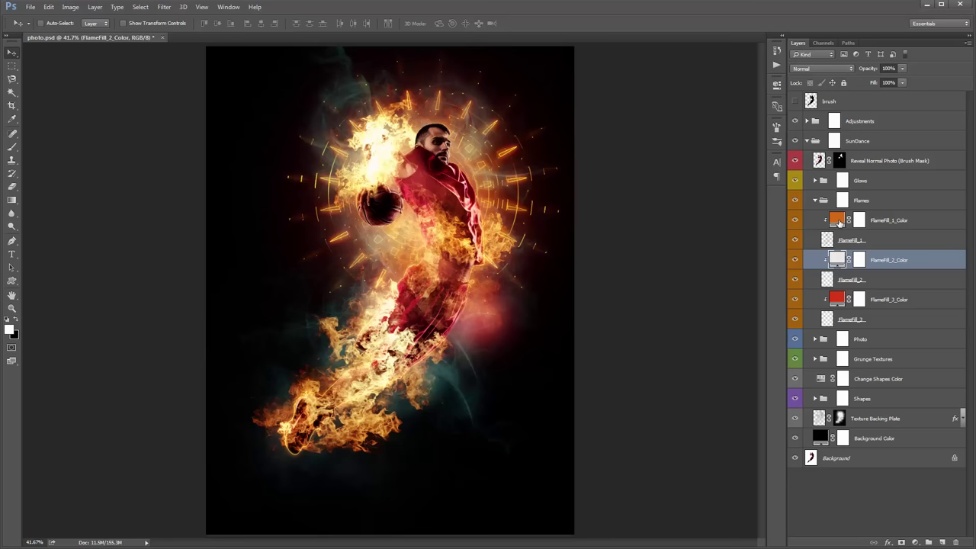
Change the FlameFill_1_Color solid colour to blue #1387d8
double_click(837, 220)
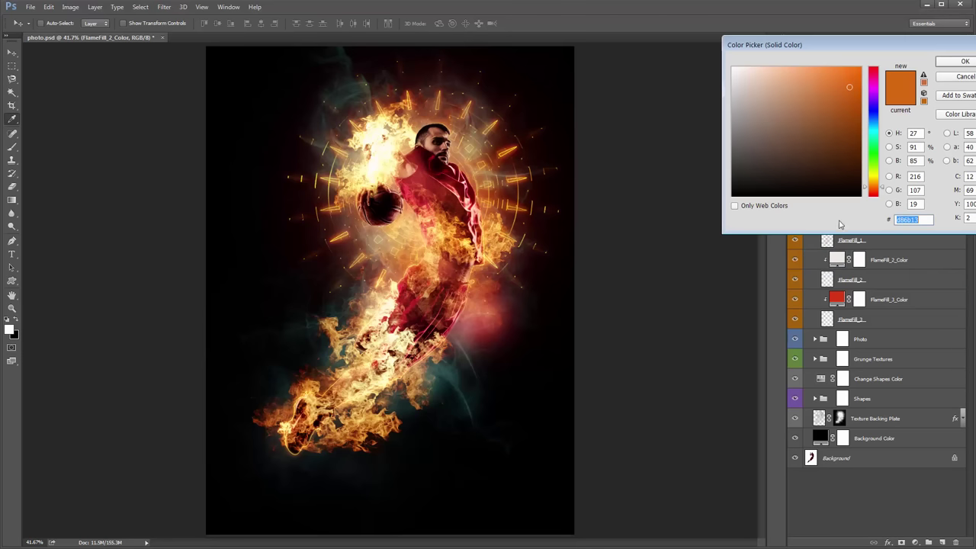
left_click(873, 124)
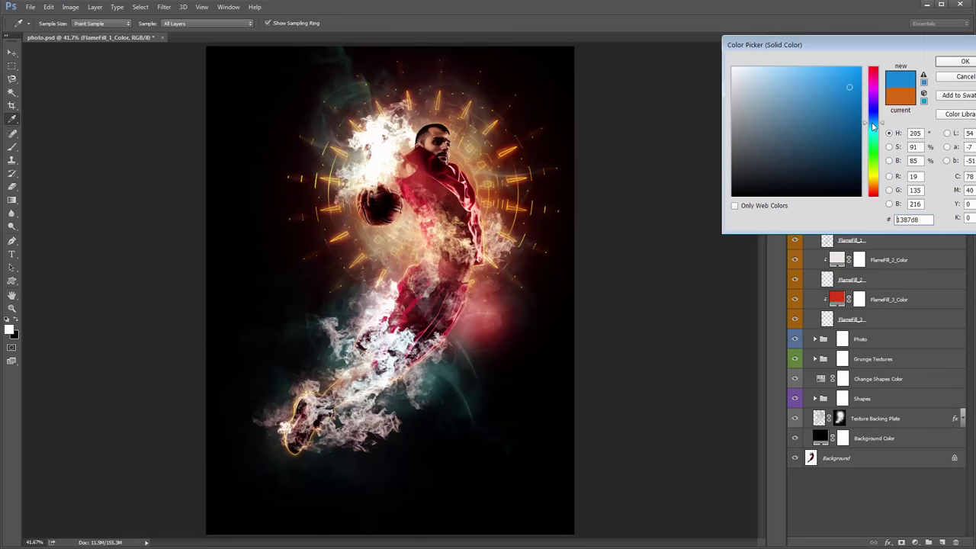
left_click(962, 62)
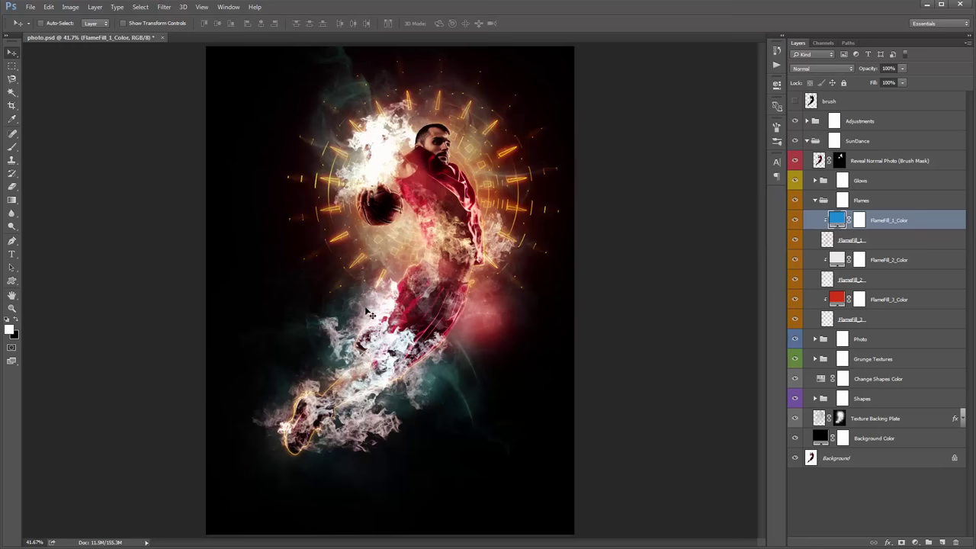
Change the FlameFill_3_Color solid colour to blue #1399d8
left_click(839, 299)
double_click(839, 299)
left_click(872, 126)
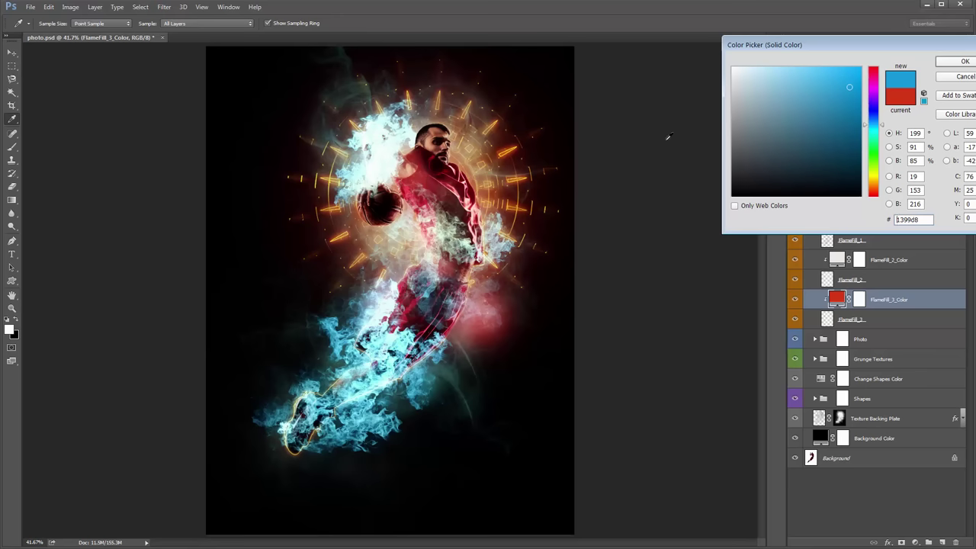
left_click(965, 61)
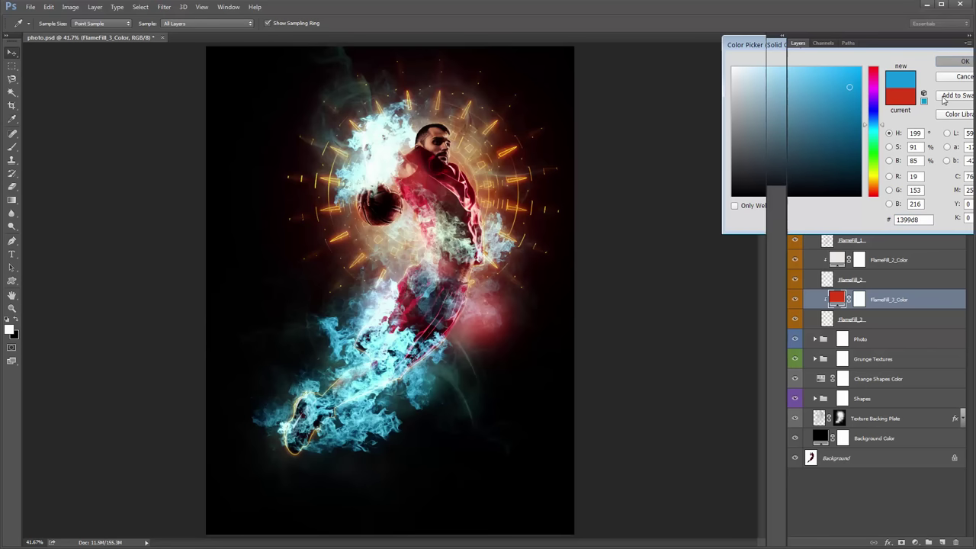
Try darker greys such as #d4d3d0 for the FlameFill_2_Color solid colour, and cancel the change
double_click(837, 260)
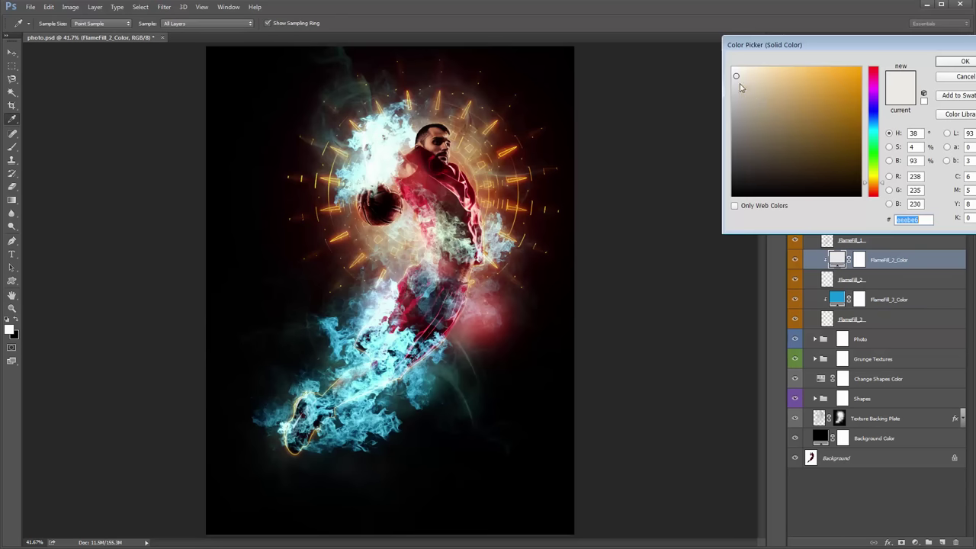
left_click(735, 88)
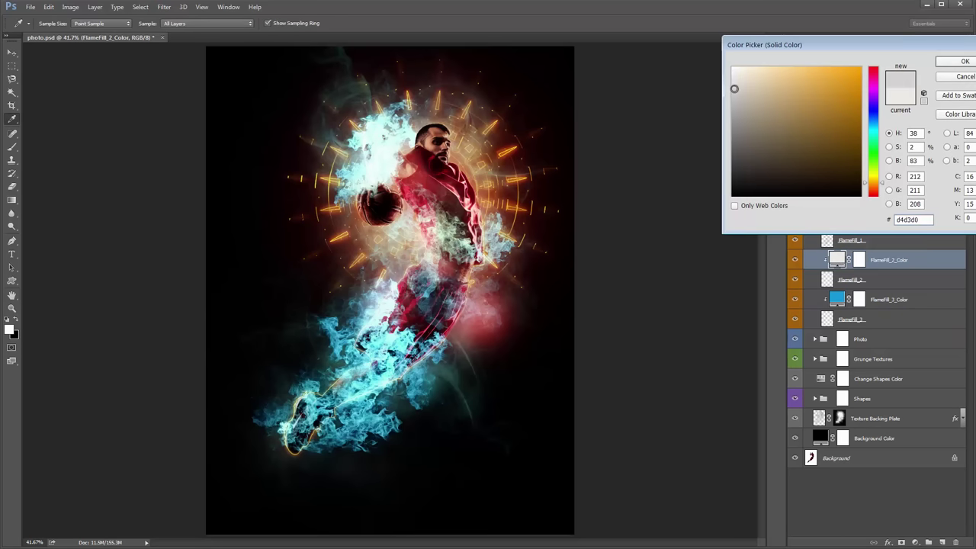
left_click(733, 105)
left_click_drag(733, 106, 734, 86)
left_click(958, 76)
Change the FlameFill_1_Color solid colour to orange #d87413
double_click(836, 220)
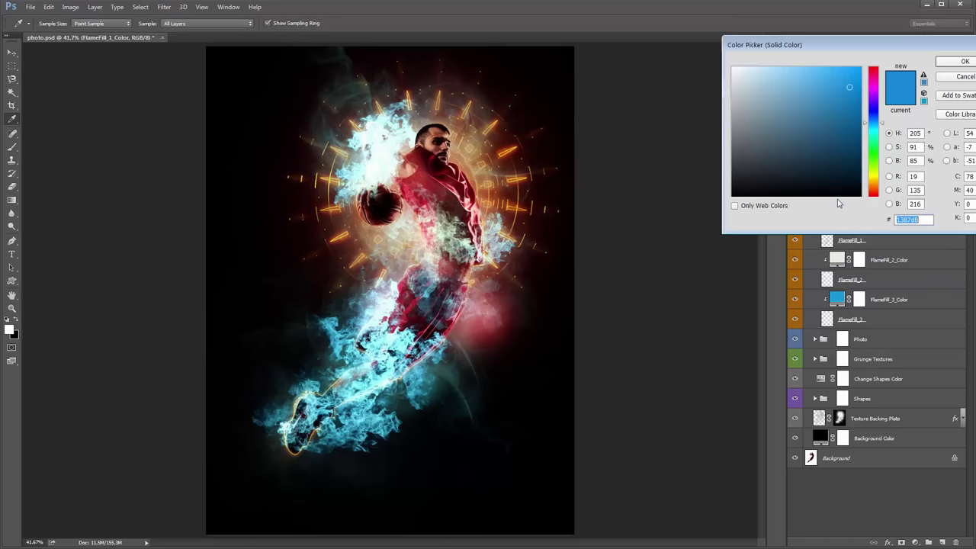
left_click(874, 186)
left_click(876, 188)
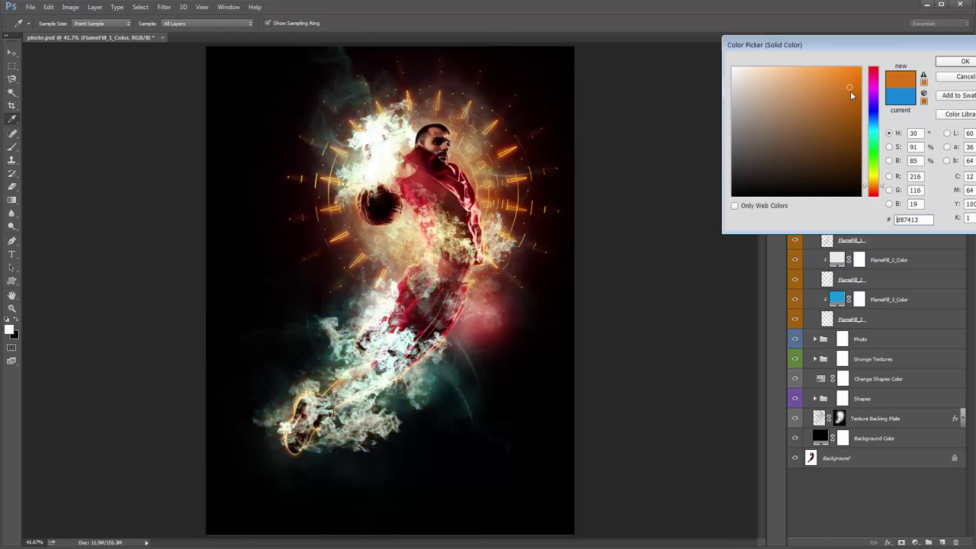
left_click(964, 63)
Change the FlameFill_3_Color solid colour to red-orange #d84113
double_click(837, 299)
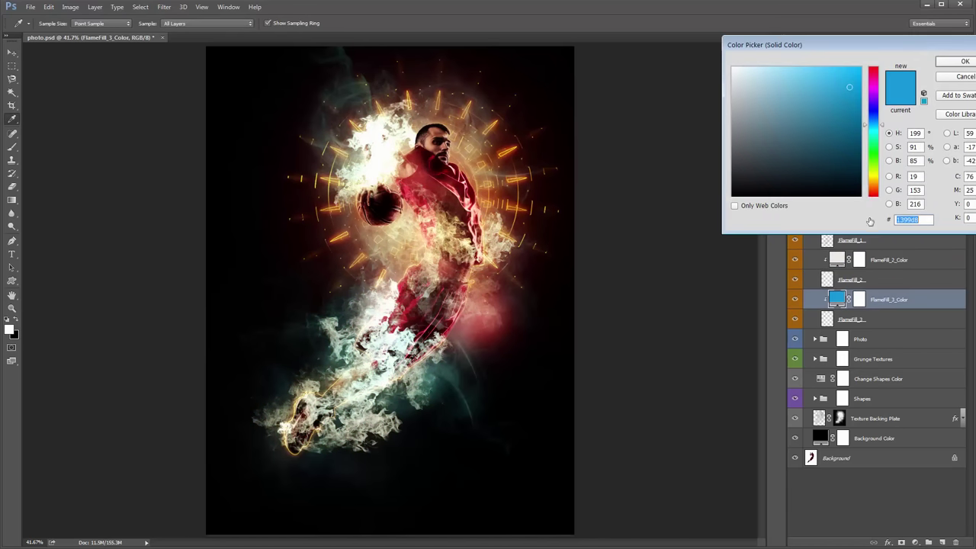
left_click(873, 193)
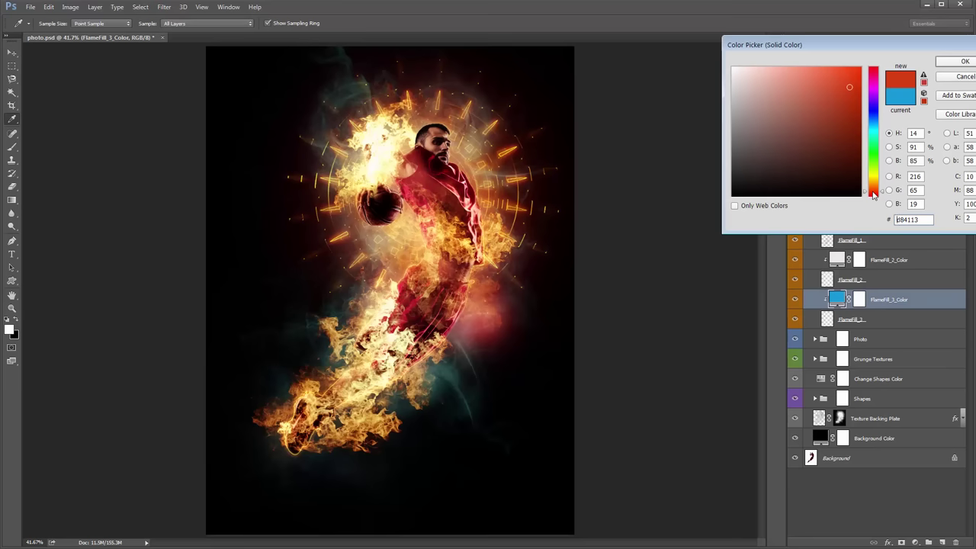
left_click(946, 64)
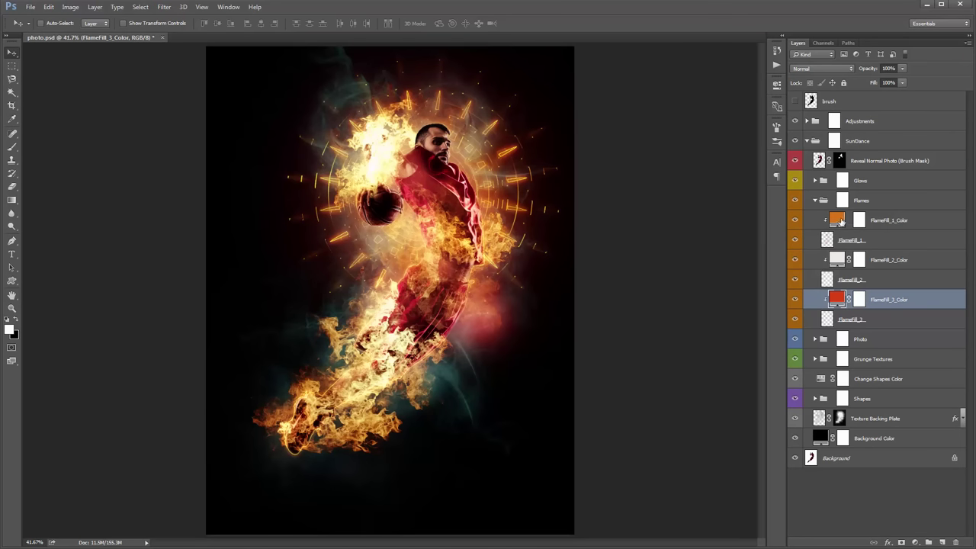
Shift the FlameFill_1_Color hue to a deeper orange, #d84f13
double_click(838, 220)
left_click(874, 186)
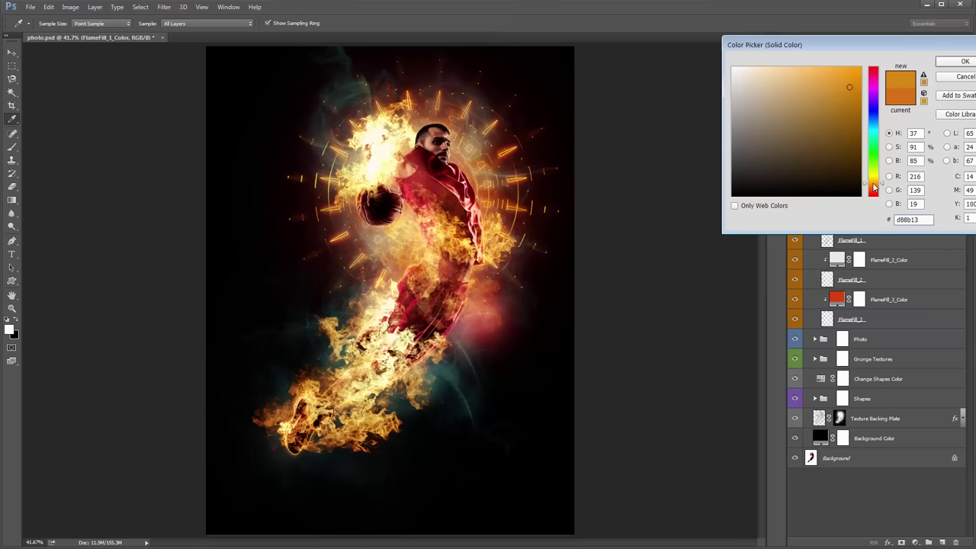
left_click_drag(873, 186, 875, 193)
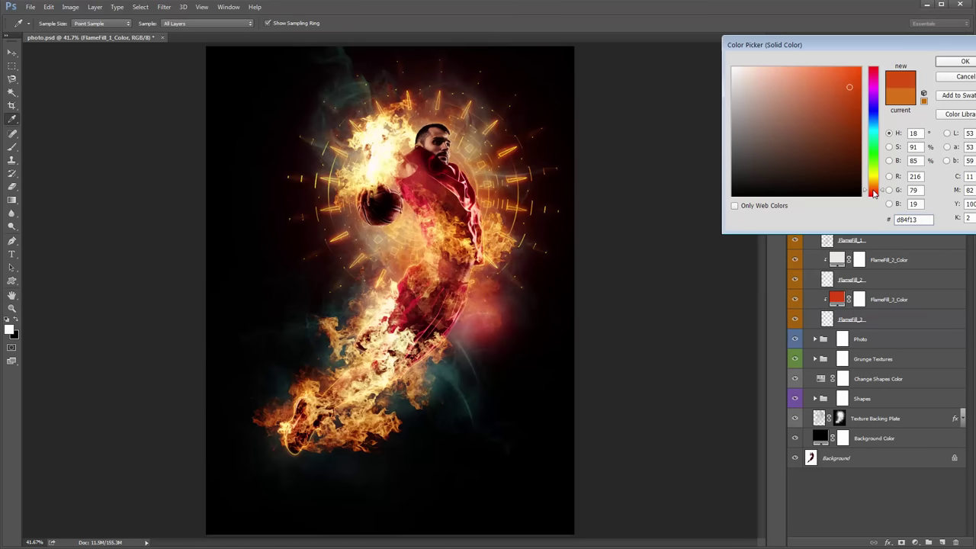
key("Return")
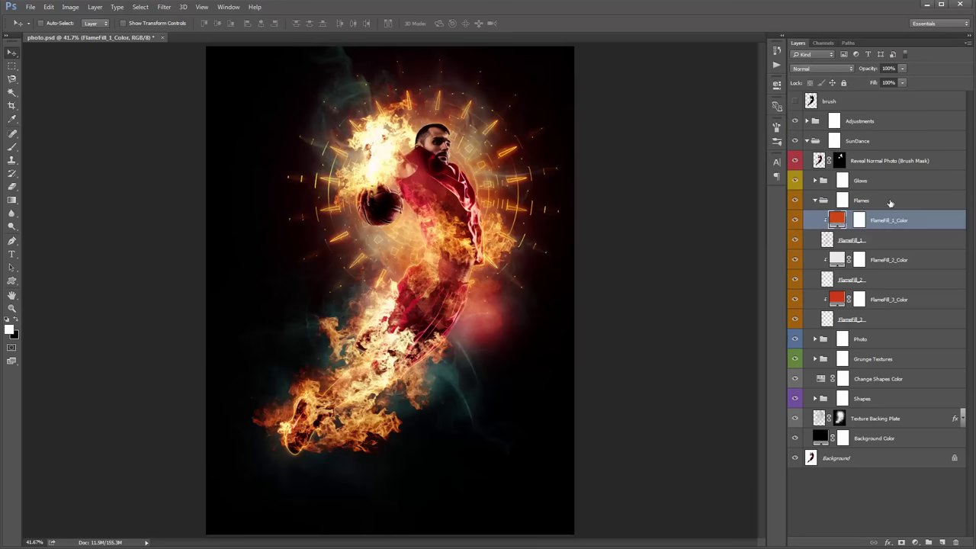
Collapse and duplicate the Flames group, and move the copy's flames down and to the right of the player's legs
left_click(890, 203)
left_click(815, 199)
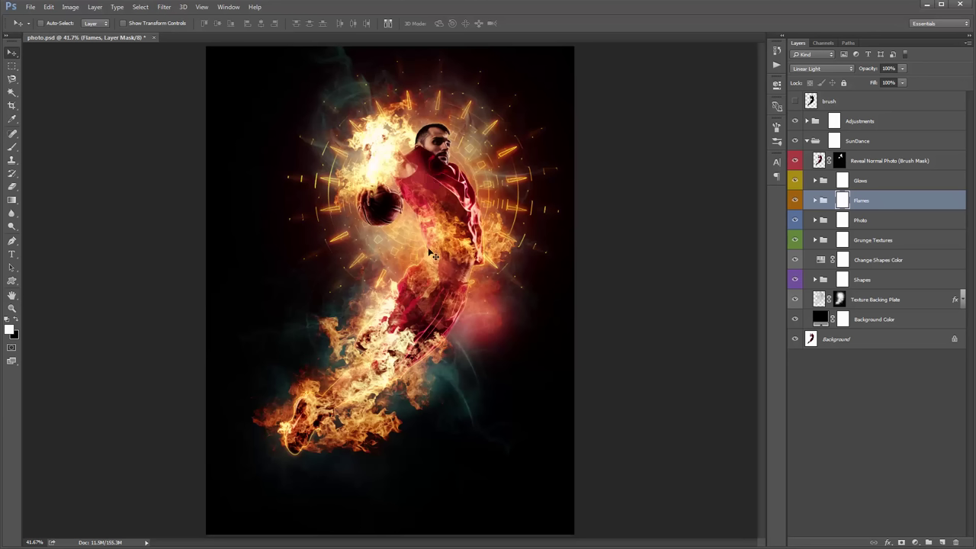
key("ctrl+2")
key("ctrl+j")
left_click(816, 201)
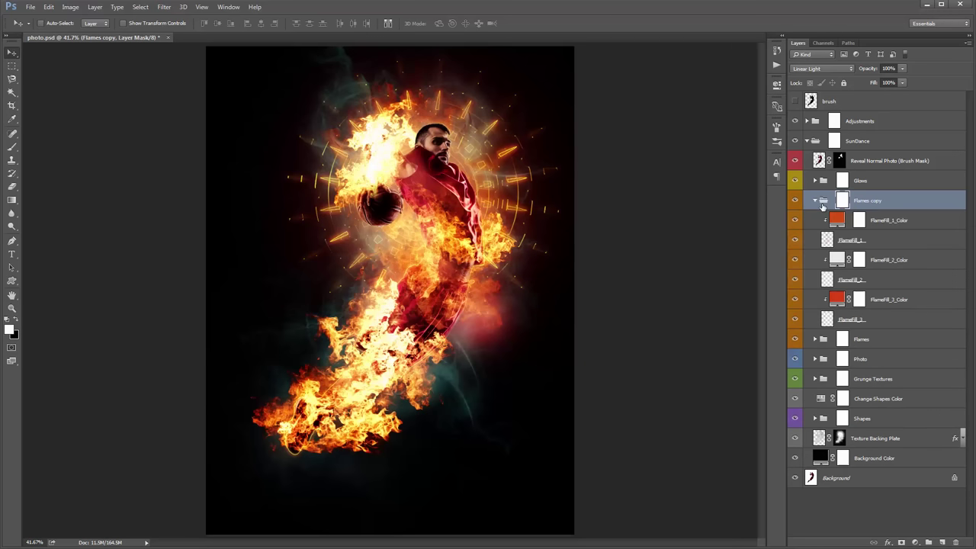
left_click(815, 200)
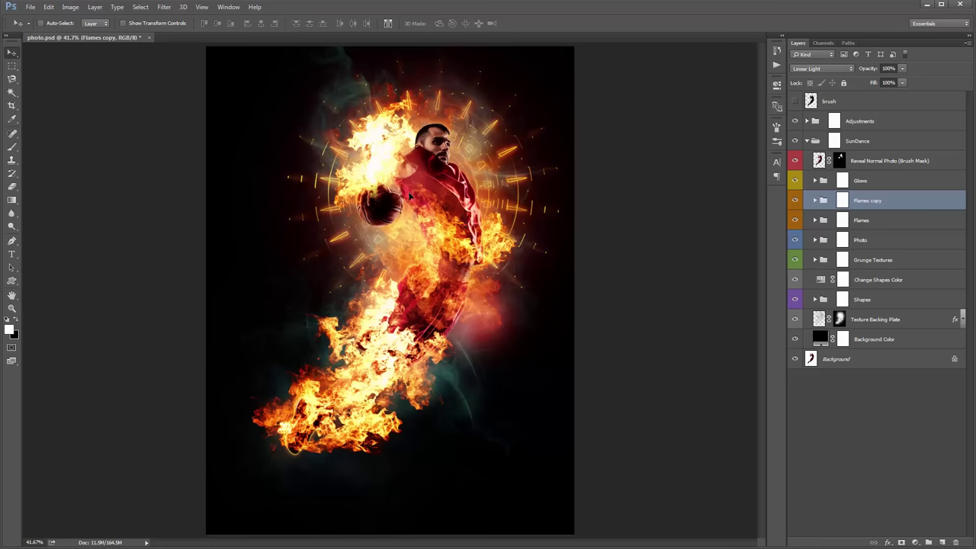
left_click_drag(410, 196, 464, 296)
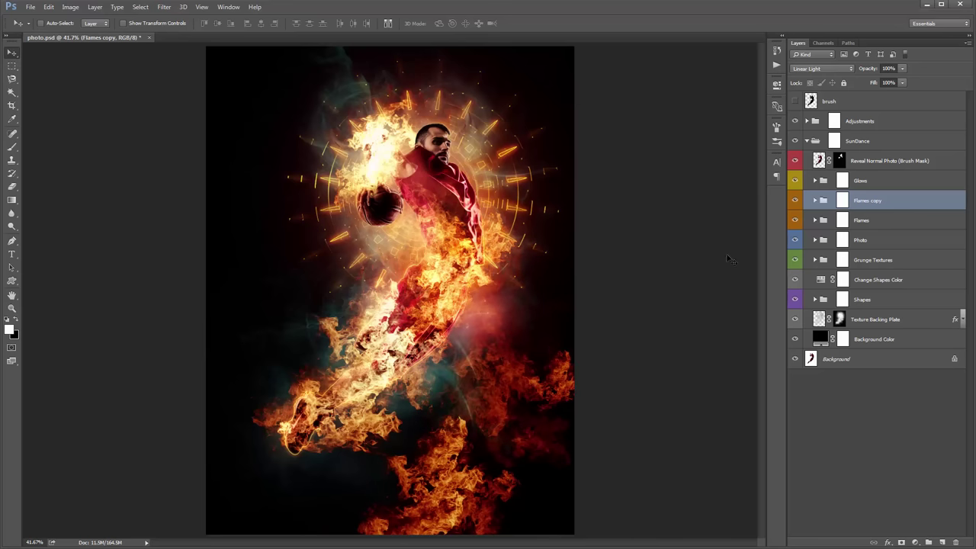
Invert the Flames copy mask to black and paint flames back in around the player's waist with a white 175 px brush
left_click(842, 202)
key("ctrl+i")
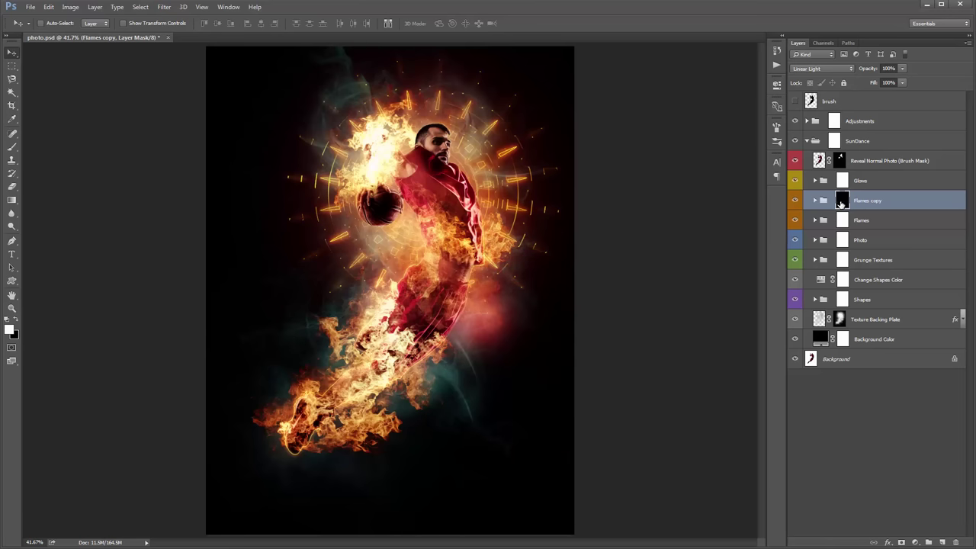
key("b")
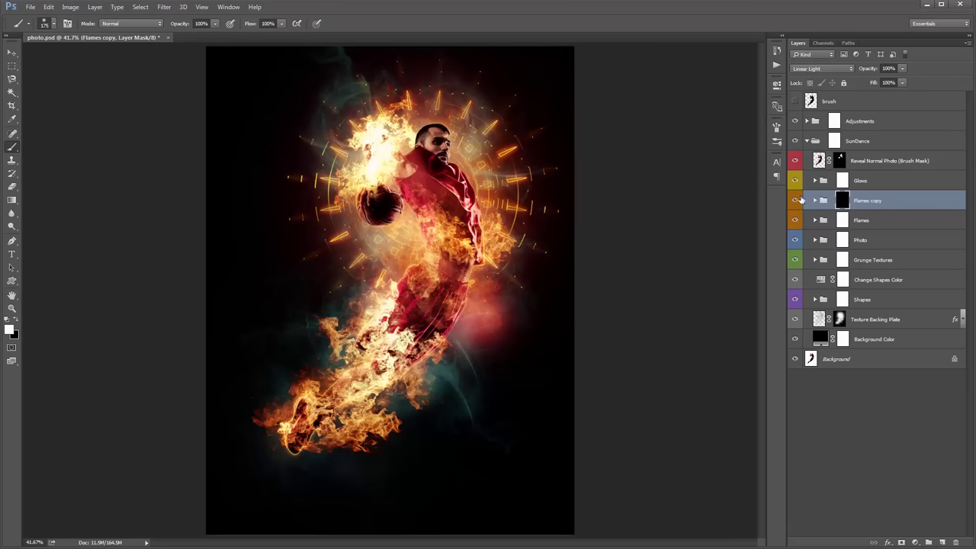
left_click(446, 293)
mouse_move(447, 289)
left_mouse_down()
mouse_move(437, 257)
mouse_move(457, 246)
mouse_move(452, 318)
mouse_move(437, 318)
mouse_move(463, 278)
mouse_move(411, 287)
left_mouse_up()
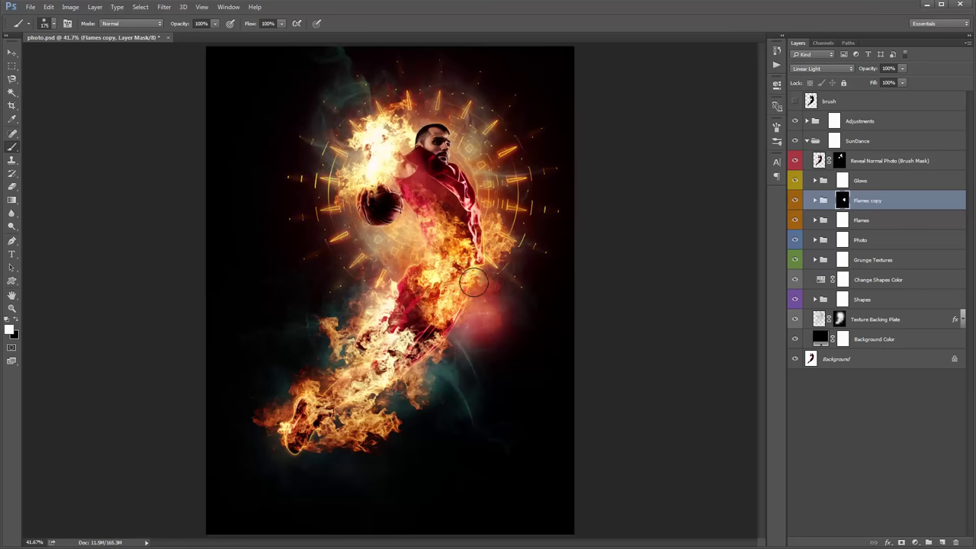
Hide the Flames copy group and delete it
key("v")
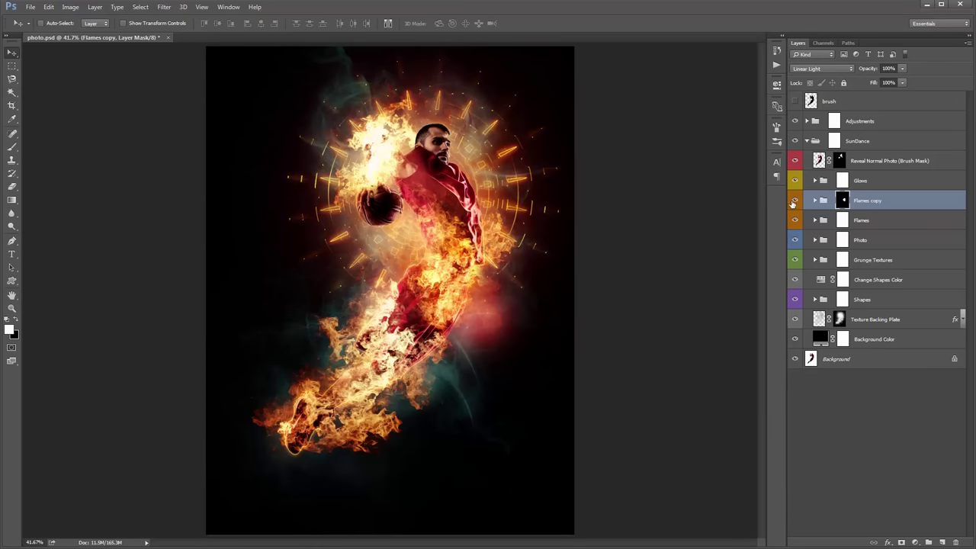
left_click(793, 201)
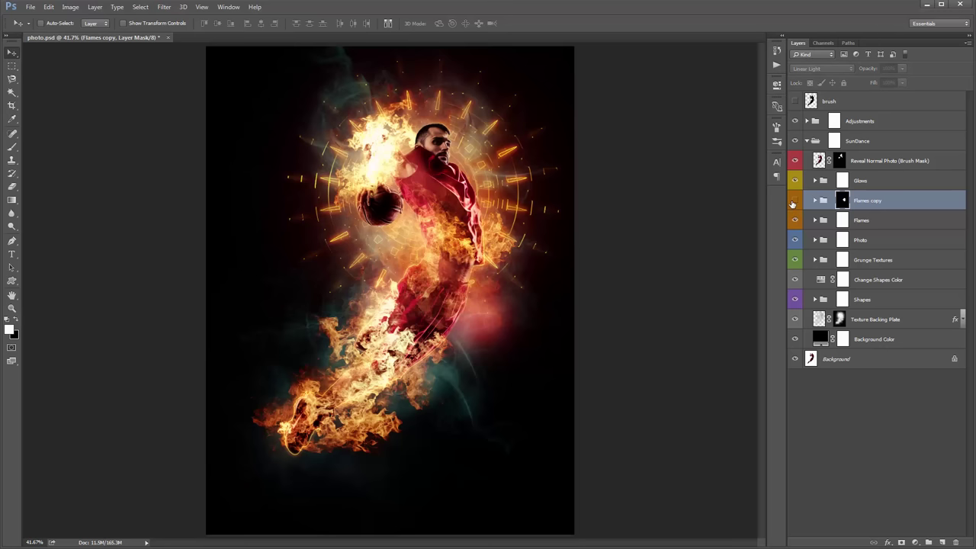
key("Delete")
Compare the image with the Photo group and the Reveal Normal Photo layer hidden and shown
left_click(885, 218)
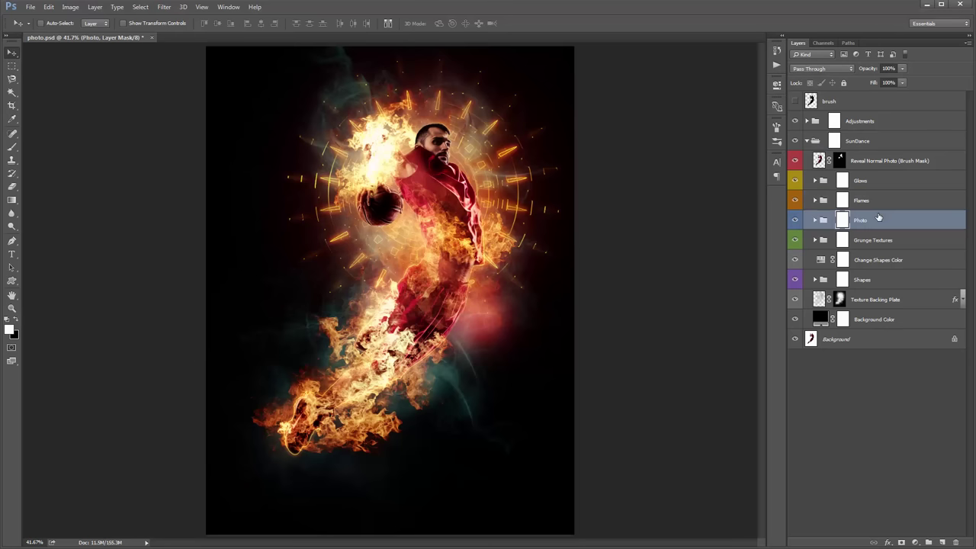
left_click(794, 220)
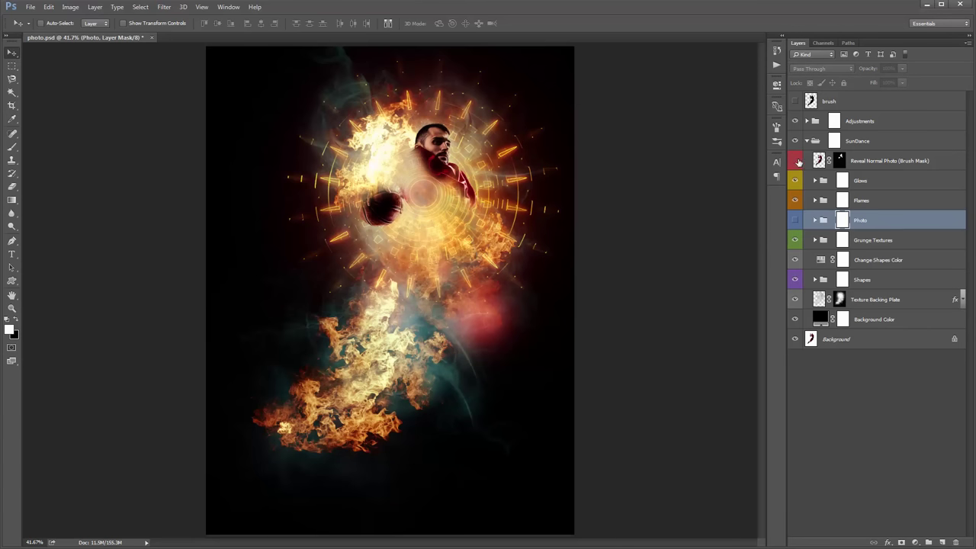
left_click(797, 161)
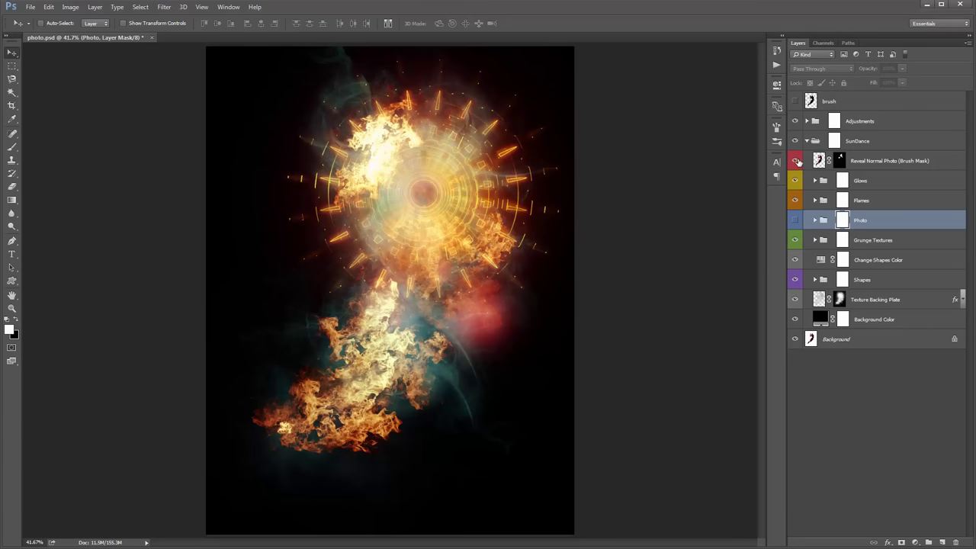
left_click(797, 161)
left_click(796, 220)
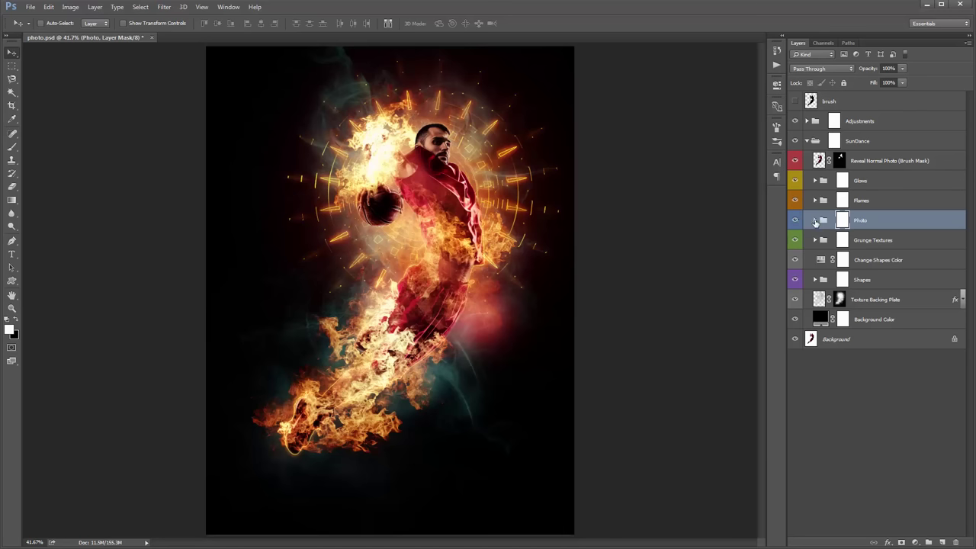
Expand the Photo group and examine the Photo Contrast and Photo Color Tint layers, comparing the image with the contrast layer hidden and shown
left_click(814, 220)
left_click(900, 242)
left_click(891, 263)
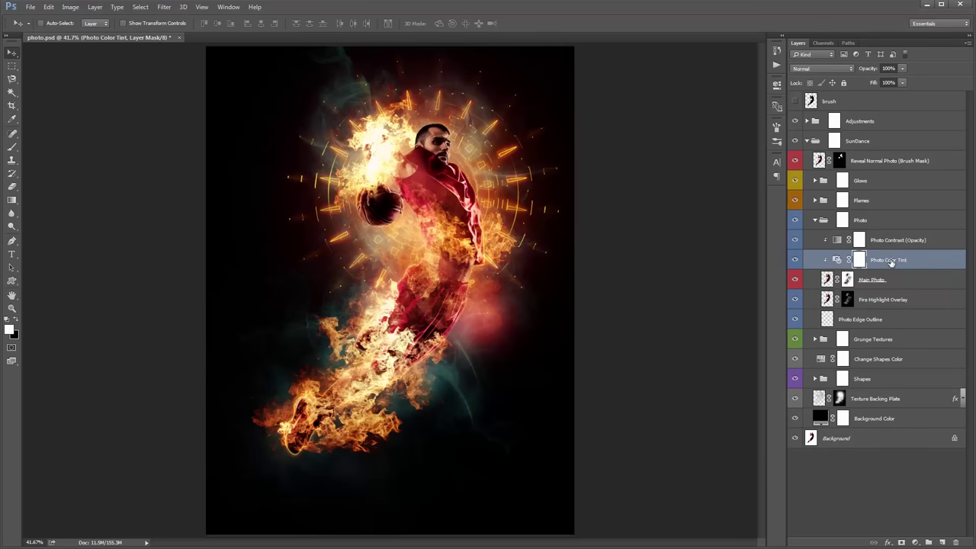
left_click(891, 249)
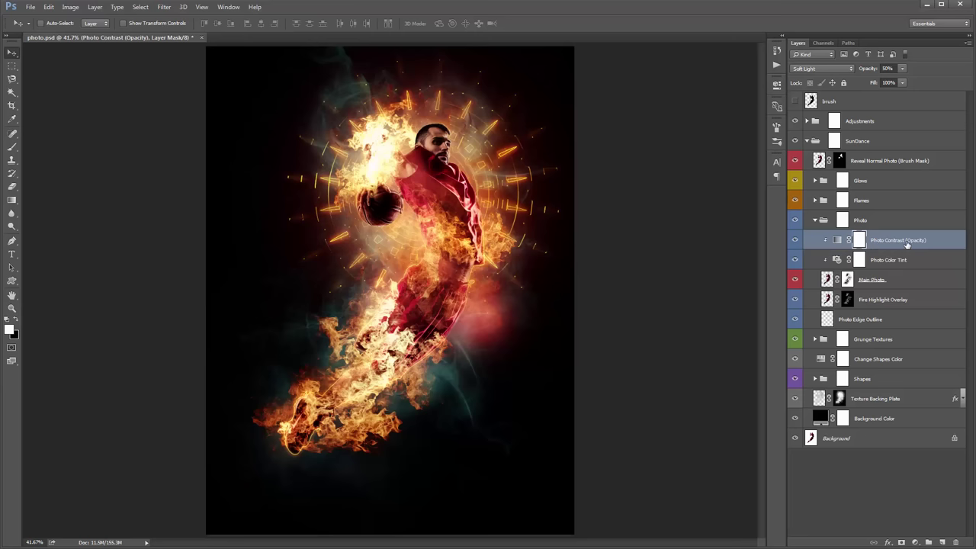
left_click(889, 260)
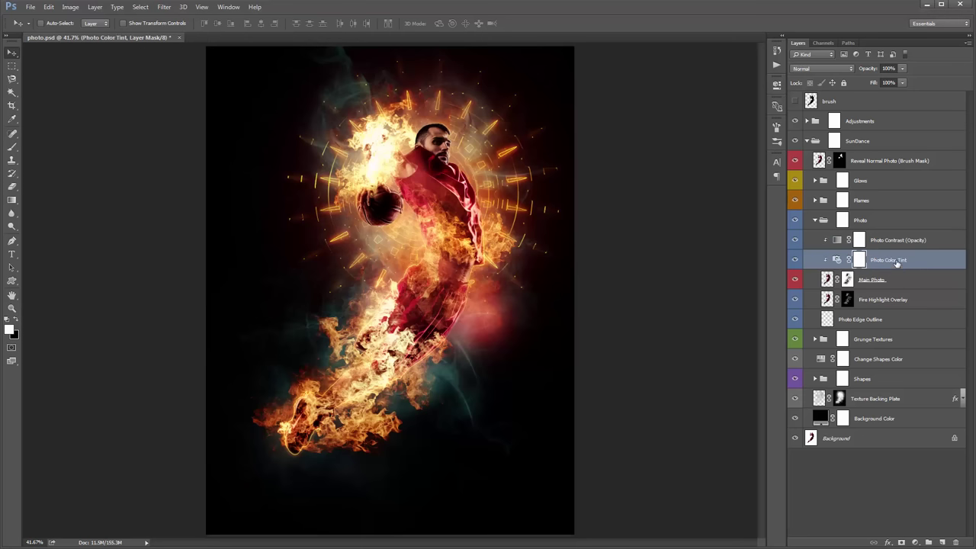
left_click(892, 243, "shift")
left_click(795, 240)
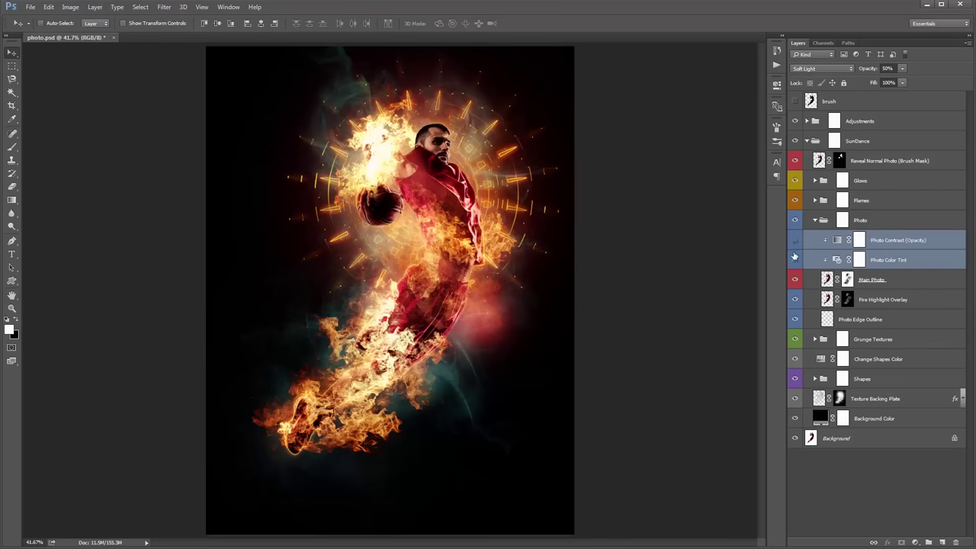
left_click(795, 240)
Examine the Main Photo and Fire Highlight Overlay layers in the Photo group
left_click(912, 282)
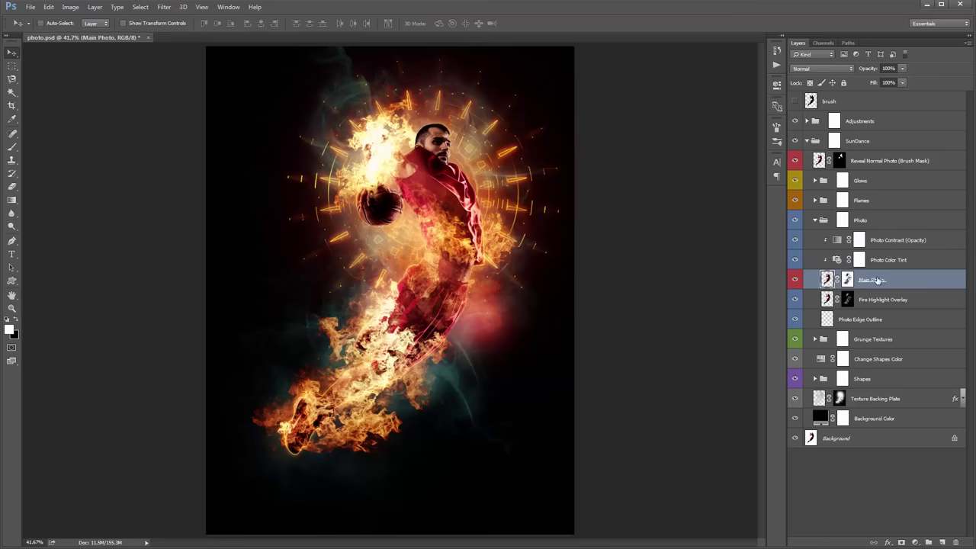
left_click(899, 299)
left_click(898, 283)
left_click(879, 300)
left_click(878, 283, "shift")
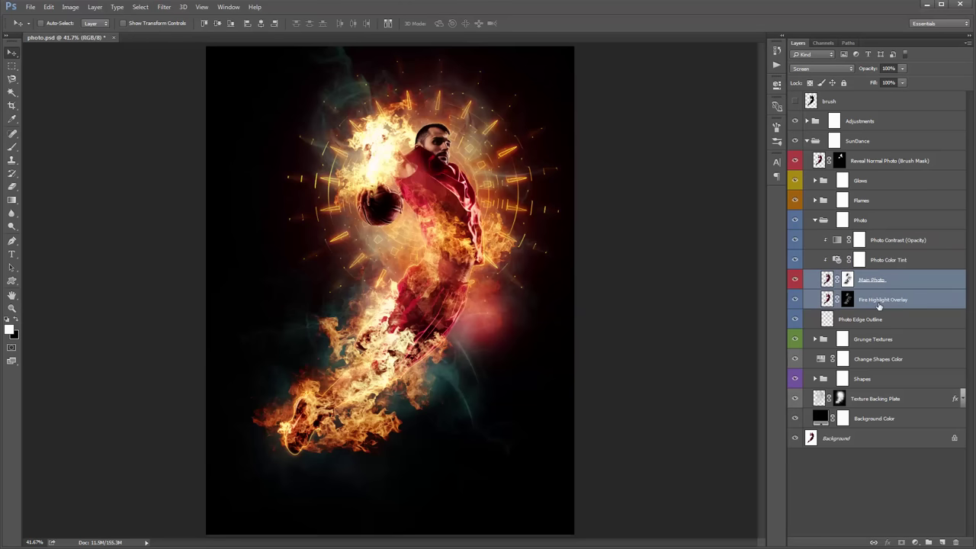
left_click(879, 302)
Compare the image with the Photo Edge Outline layer hidden and shown
left_click(862, 320)
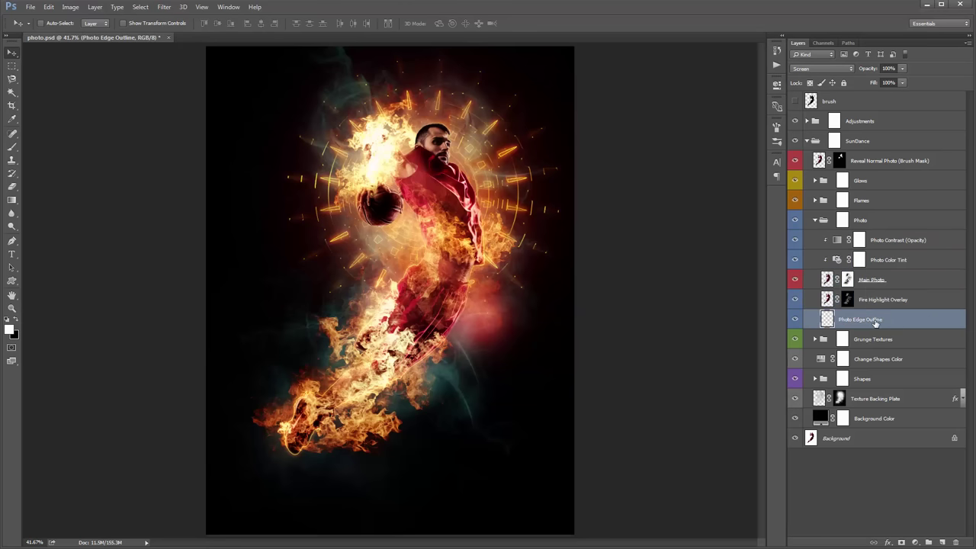
left_click(797, 322)
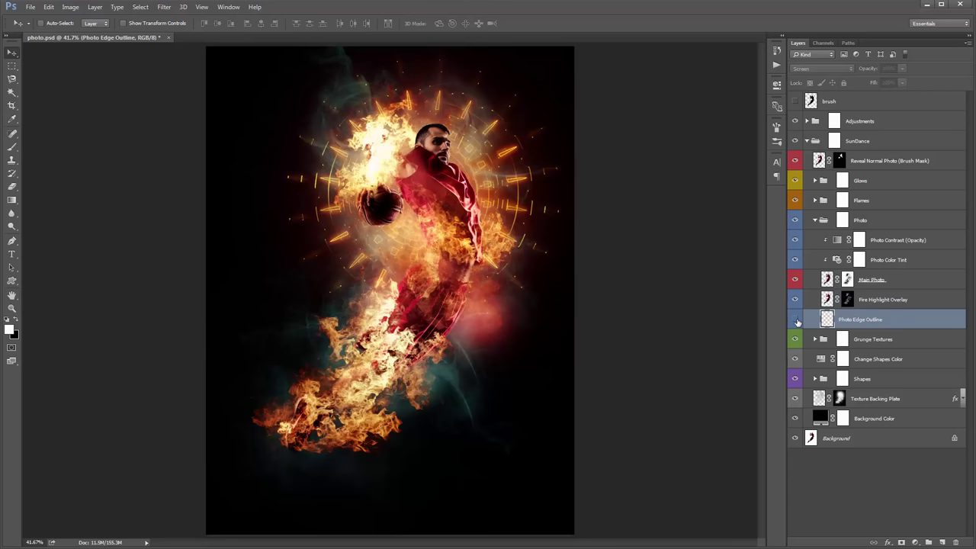
left_click(797, 322)
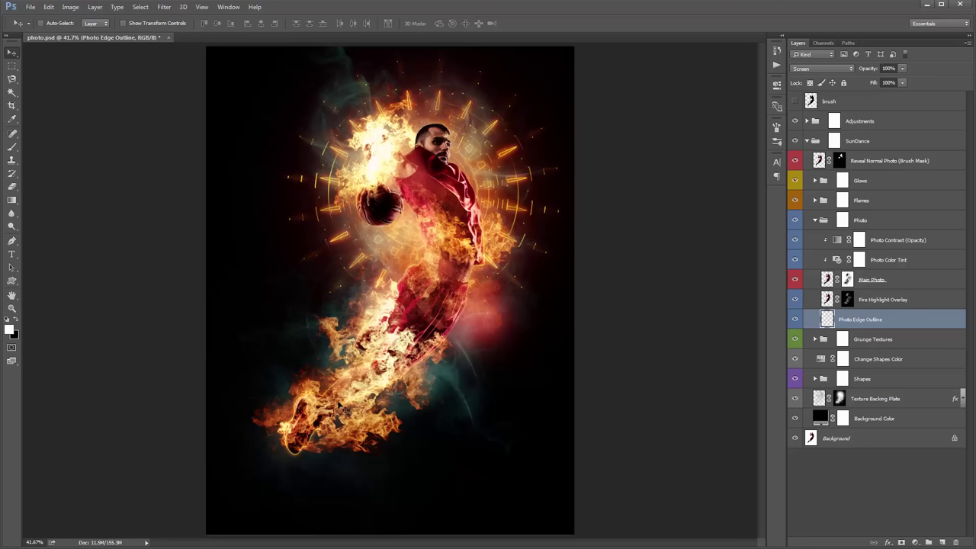
left_click(795, 320)
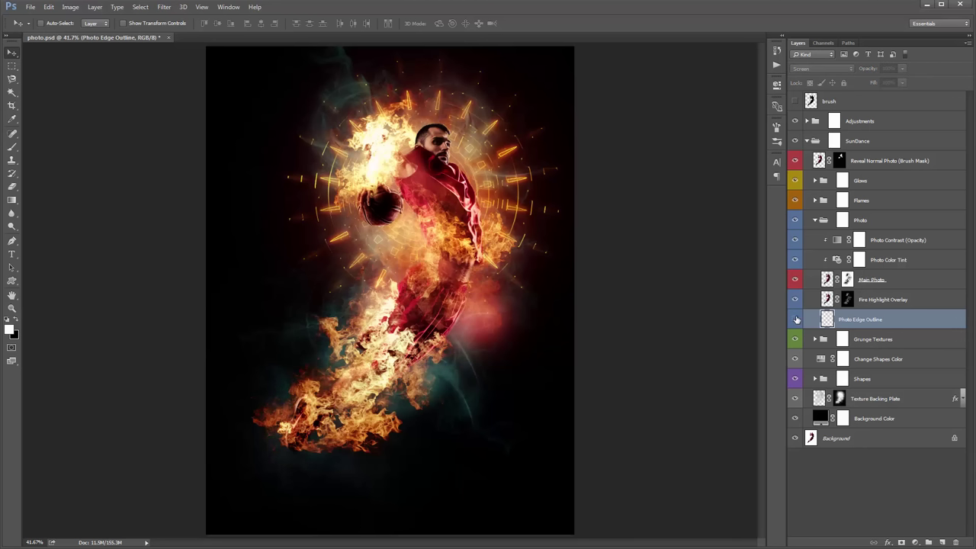
left_click(795, 319)
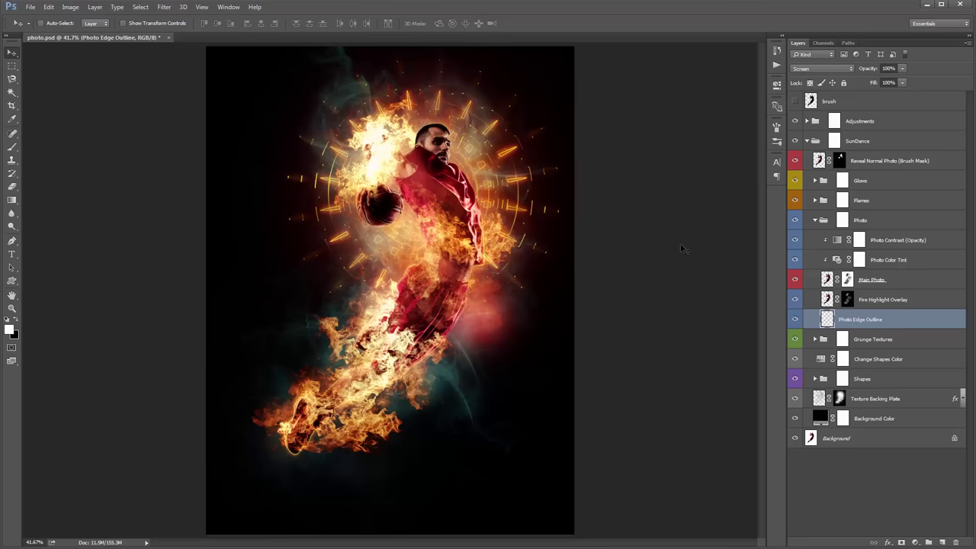
Shift the Photo Edge Outline layer's hue to -17 with a Hue/Saturation adjustment
key("ctrl+u")
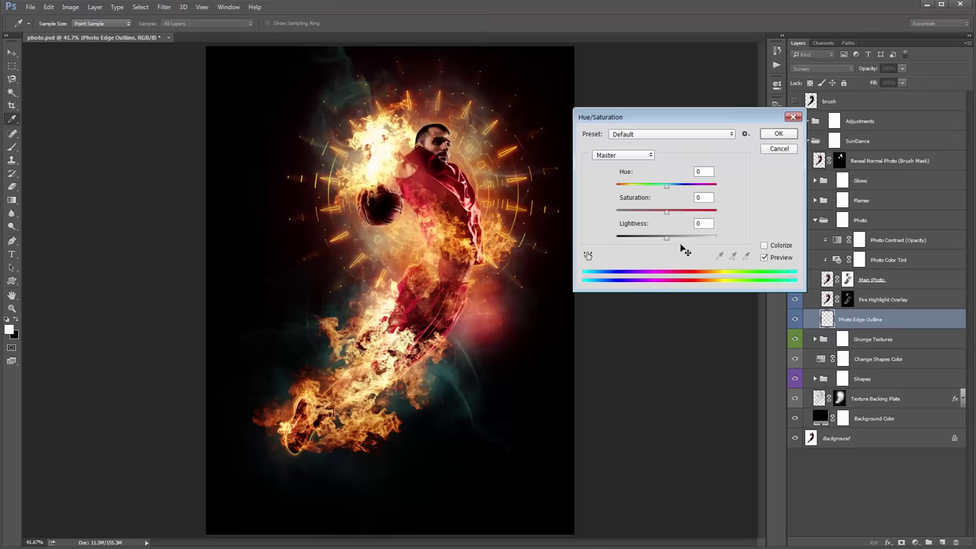
mouse_move(668, 190)
left_mouse_down()
mouse_move(686, 193)
mouse_move(660, 192)
left_mouse_up()
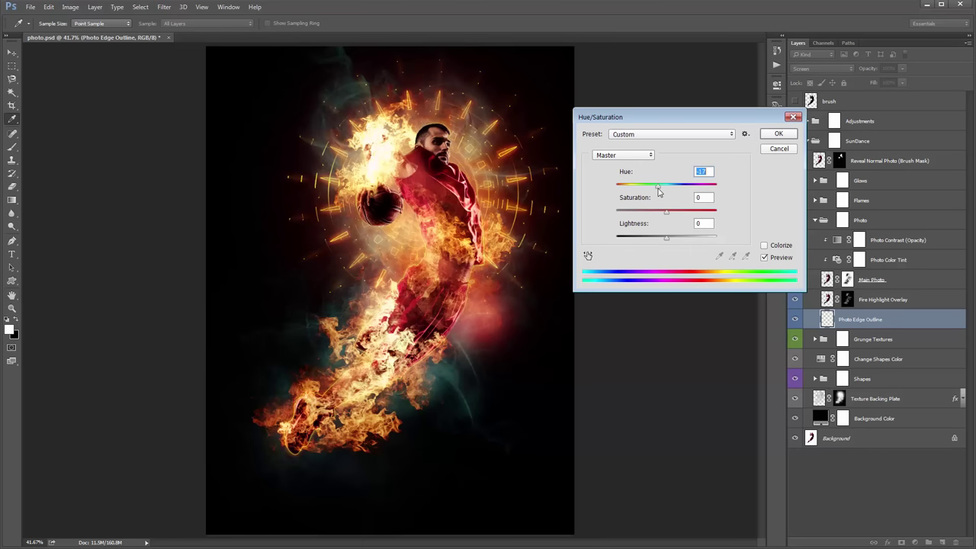
left_click(774, 136)
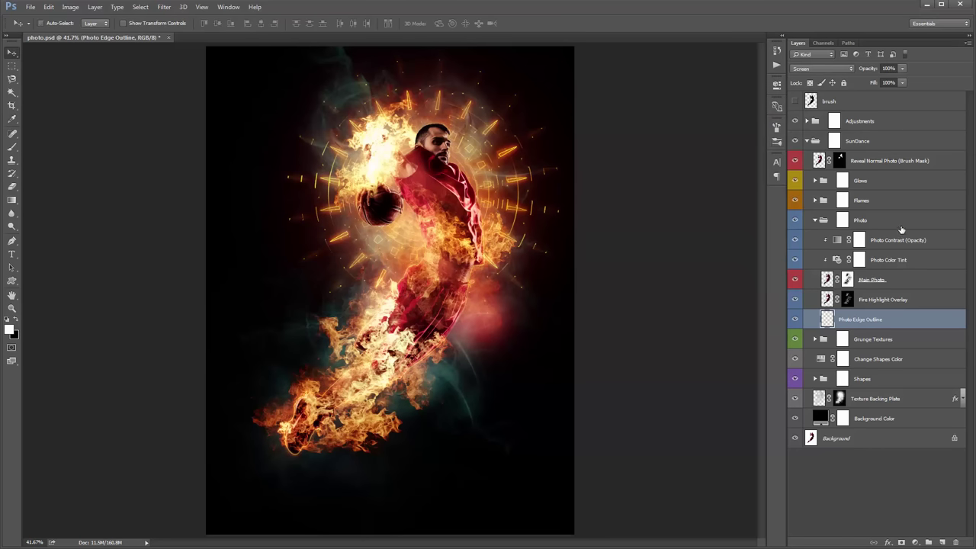
Collapse the Photo group and compare the image with the Grunge Textures group hidden and shown
left_click(860, 219)
left_click(815, 221)
left_click(909, 241)
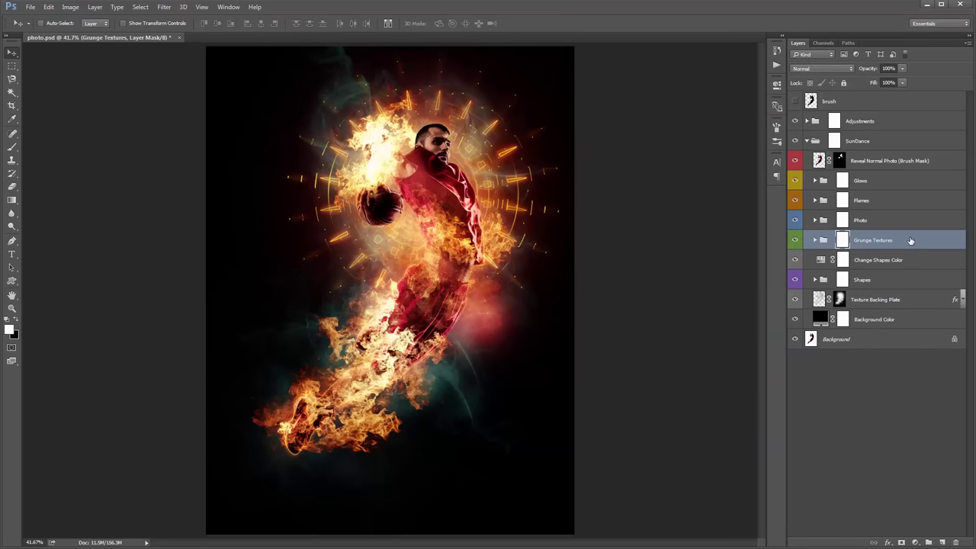
left_click(795, 241)
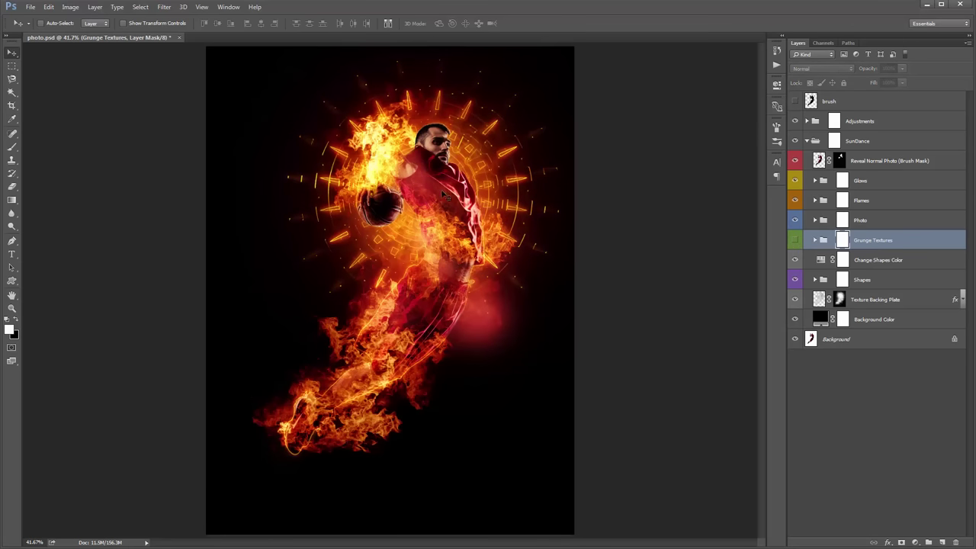
left_click(795, 240)
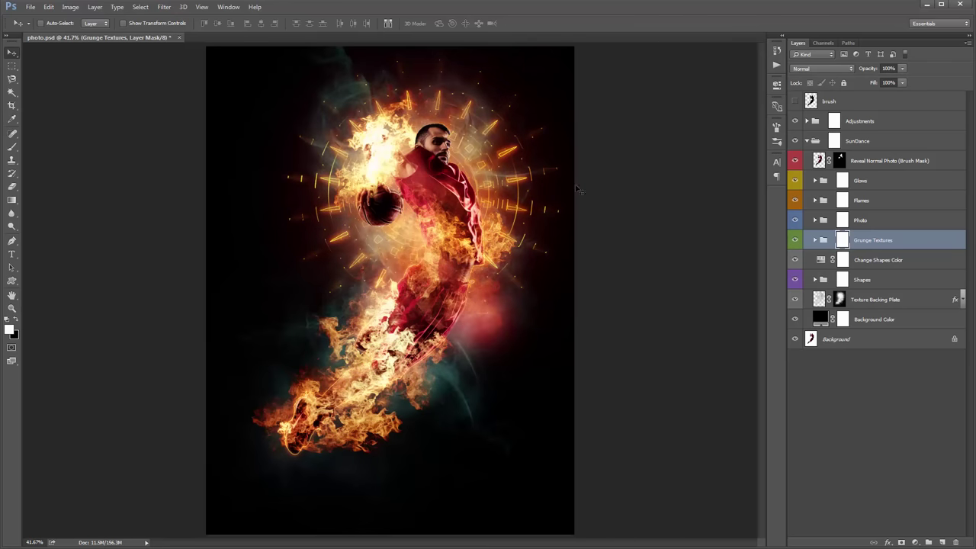
Expand the Grunge Textures group and examine the Tex_1 to Tex_5 layers and their color layers
left_click(814, 240)
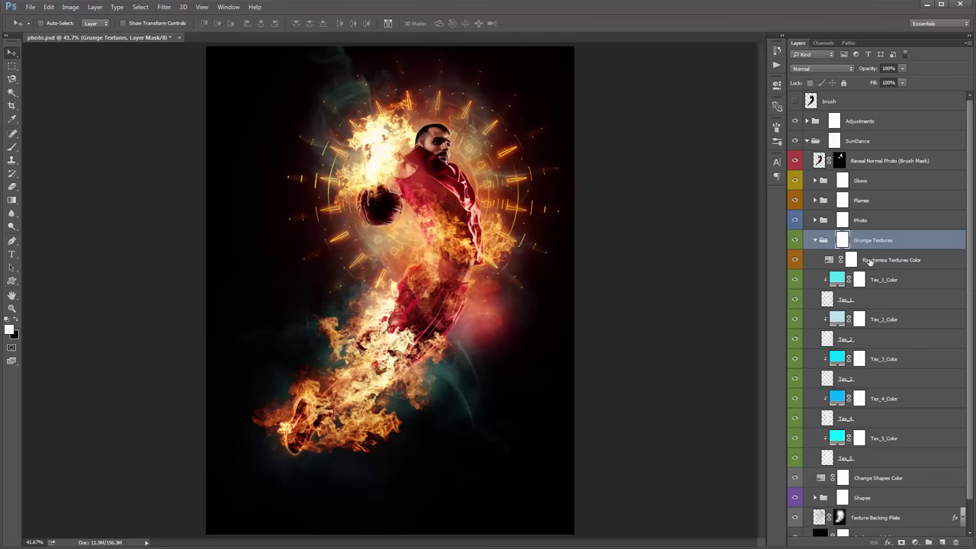
scroll(869, 262, "down", 1)
left_click(864, 269)
left_click(868, 308, "ctrl")
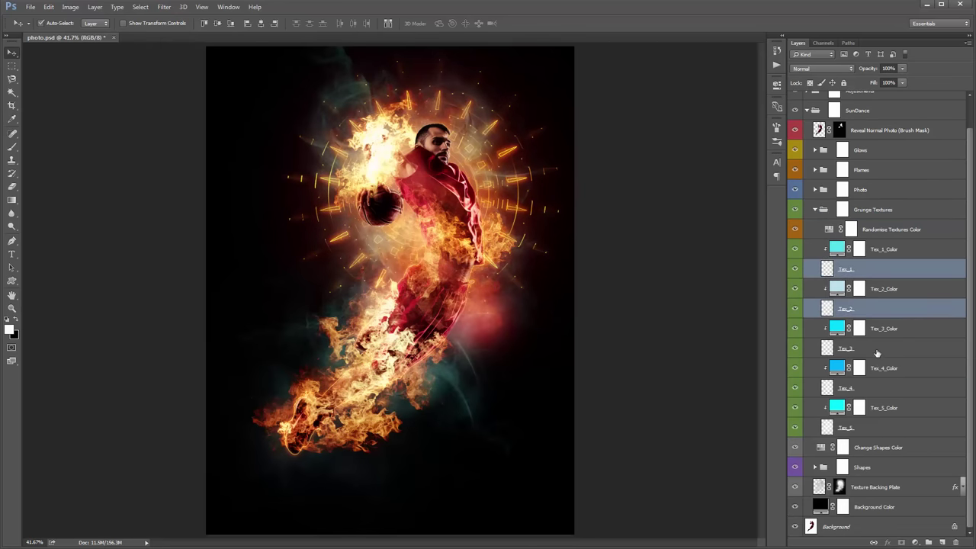
left_click(877, 350, "ctrl")
left_click(872, 389, "ctrl")
left_click(874, 427, "ctrl")
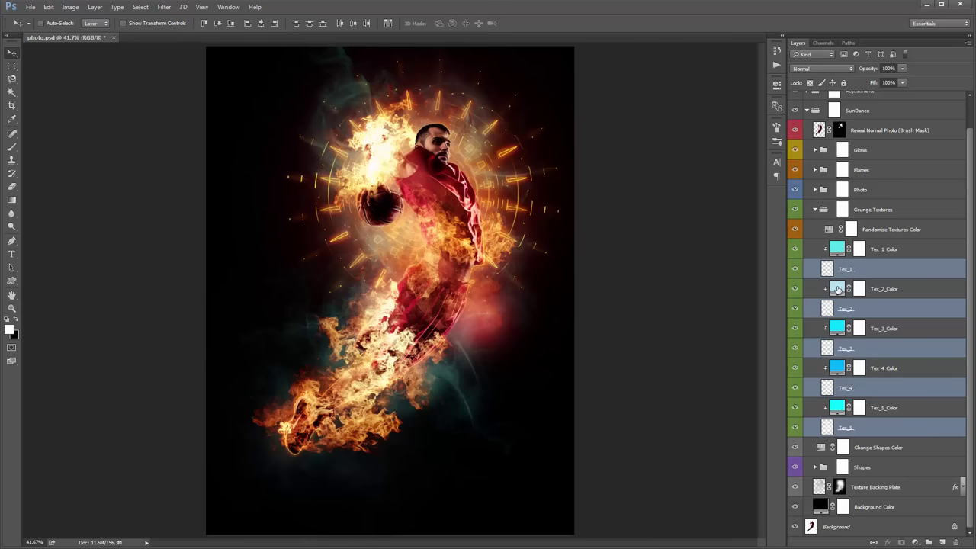
left_click(900, 248)
Shift the hue of the Randomise Textures Color adjustment layer so the grunge textures turn red
left_click(871, 234)
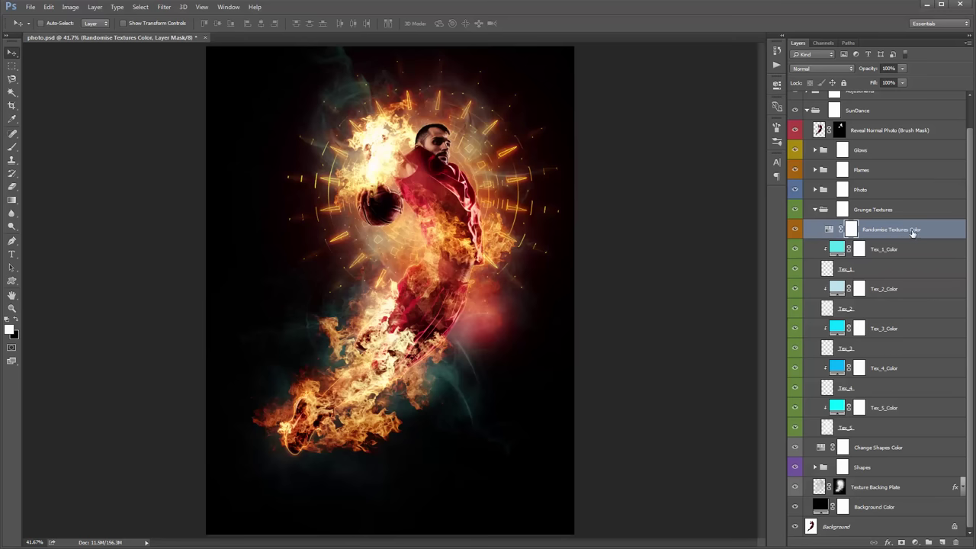
double_click(828, 231)
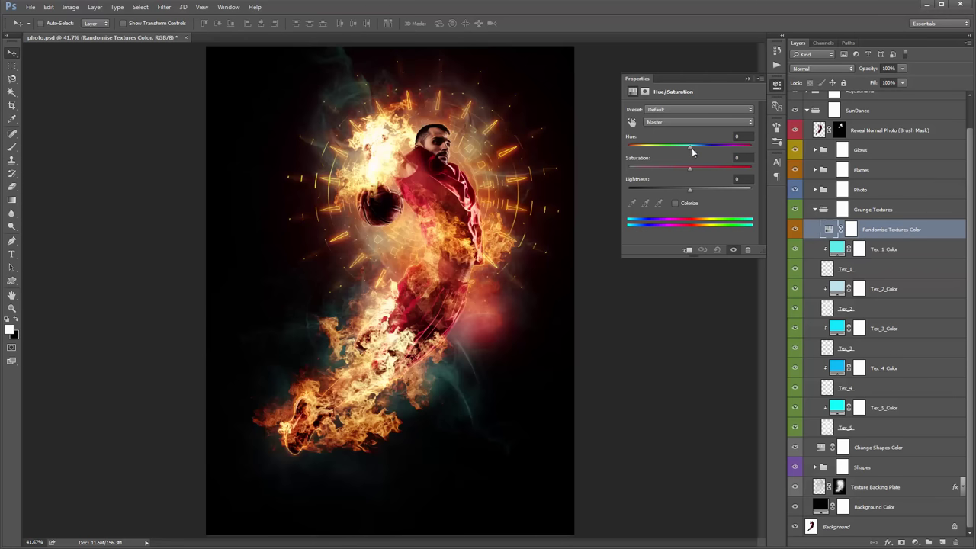
left_click_drag(691, 148, 752, 156)
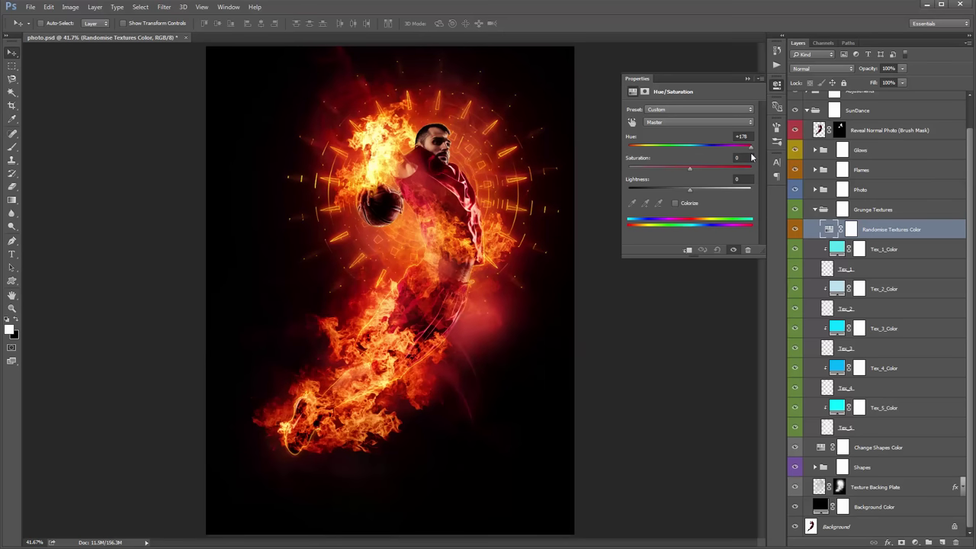
left_click_drag(752, 156, 627, 148)
left_click(748, 80)
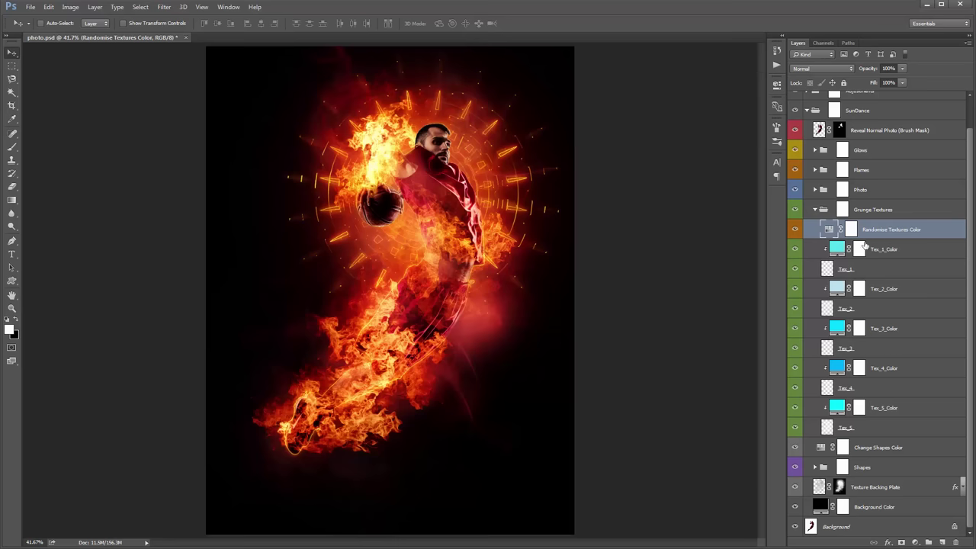
Hide the Tex_1, Tex_2 and Tex_3 layers, keeping Tex_4 and Tex_5 visible
left_click(860, 271)
left_click_drag(800, 273, 798, 429)
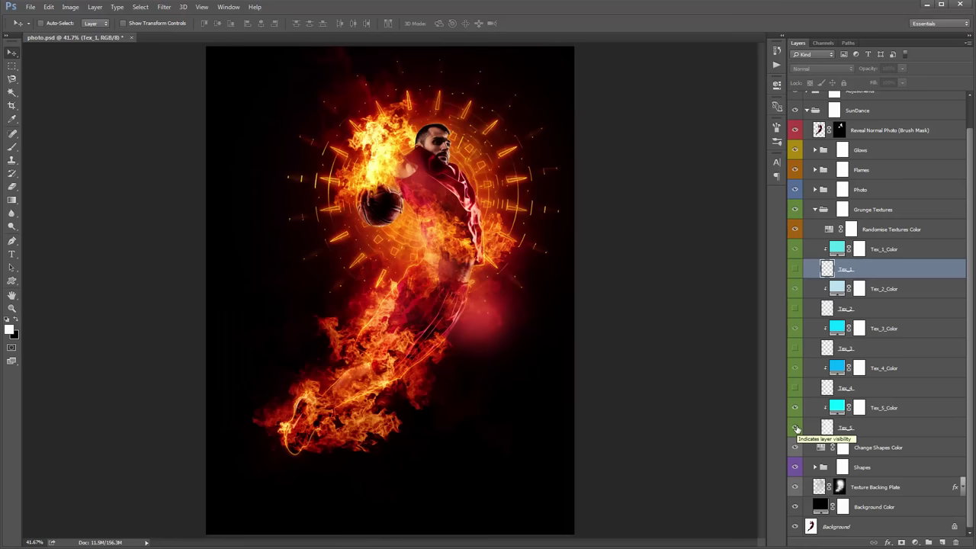
left_click_drag(796, 429, 795, 388)
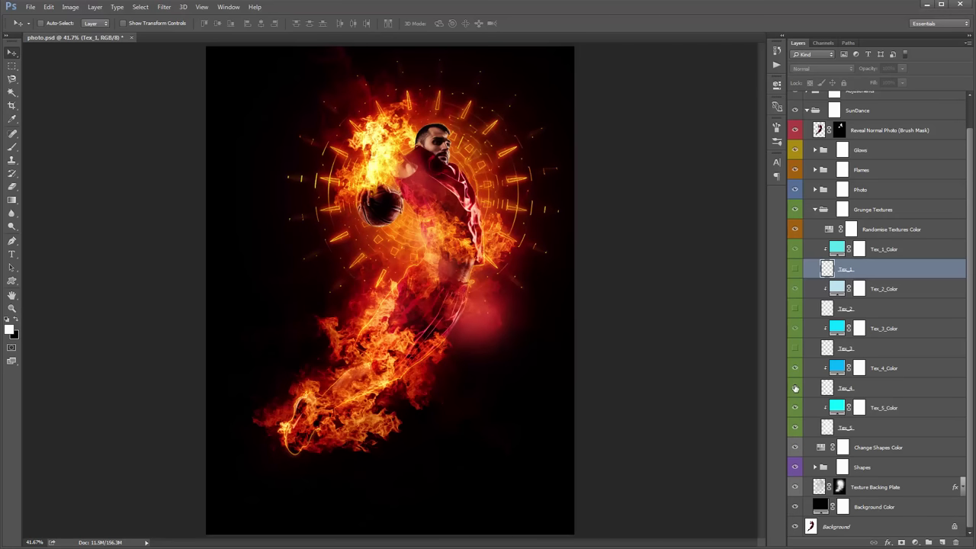
Reposition the Tex_4 texture around the player and show all hidden texture layers again, collapsing the Grunge Textures group
left_click(848, 388)
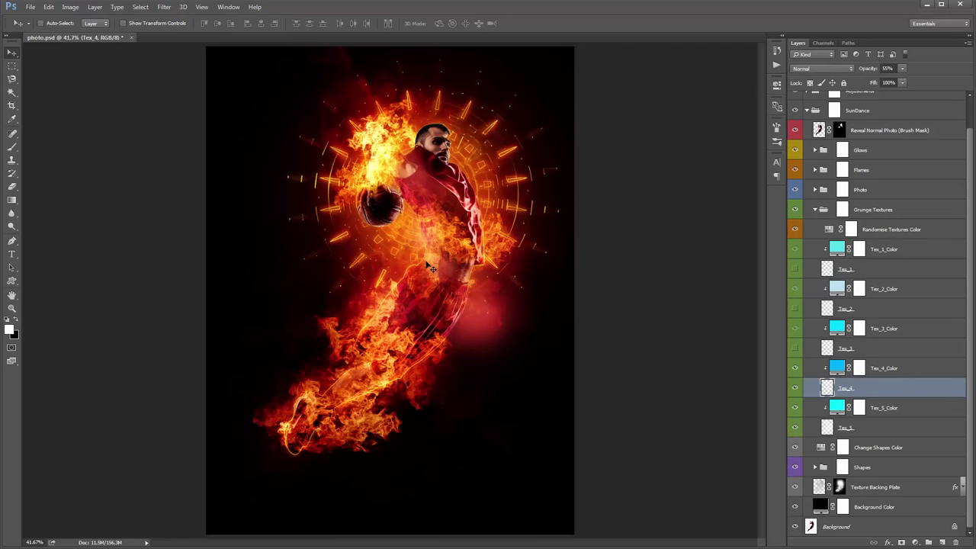
left_click_drag(396, 251, 355, 249)
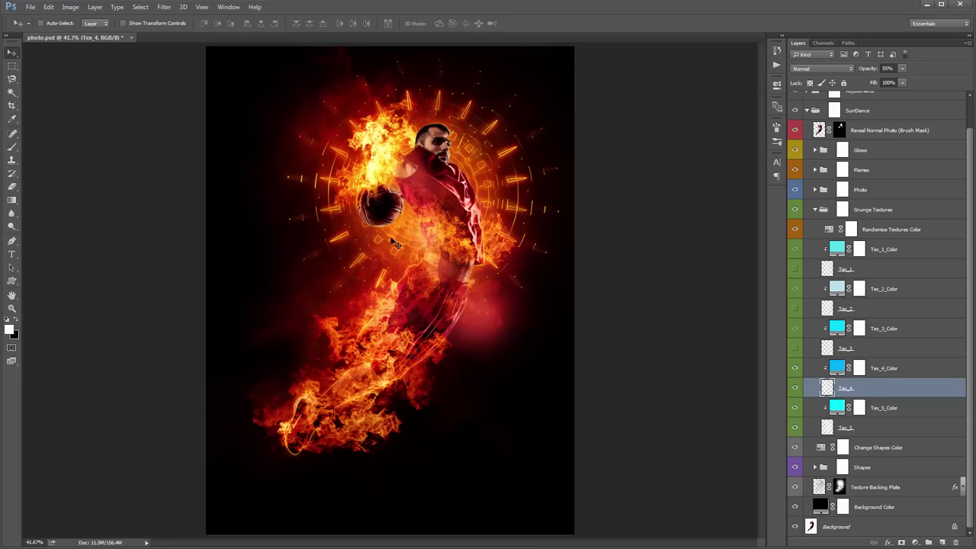
left_click_drag(419, 242, 422, 243)
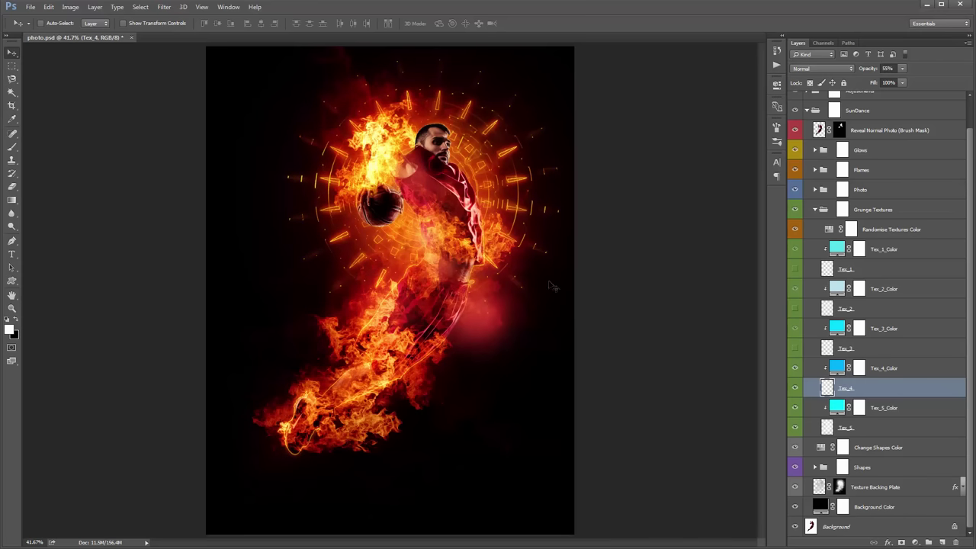
left_click_drag(795, 308, 795, 270)
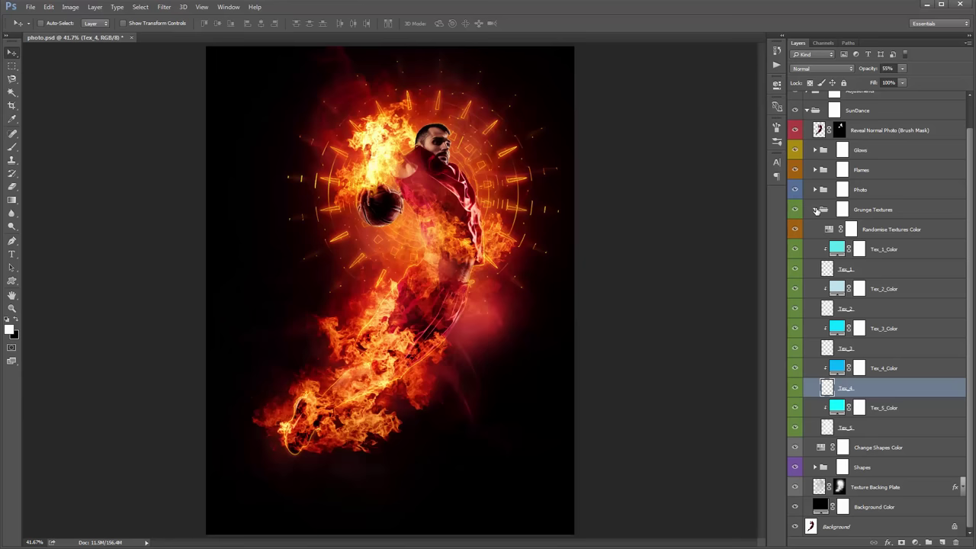
left_click(814, 209)
Duplicate the Grunge Textures group and invert the copy's layer mask to black
left_click(864, 259)
left_click(866, 242)
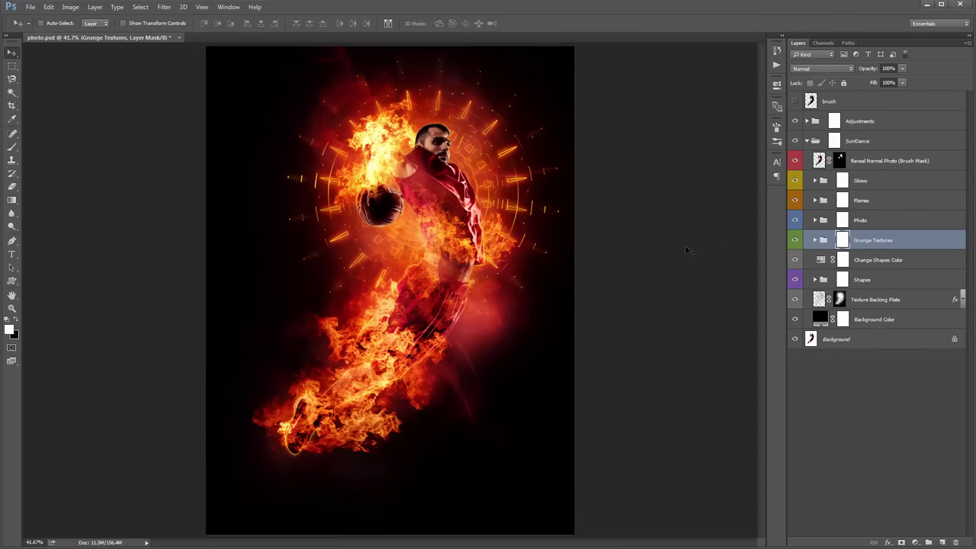
key("ctrl+j")
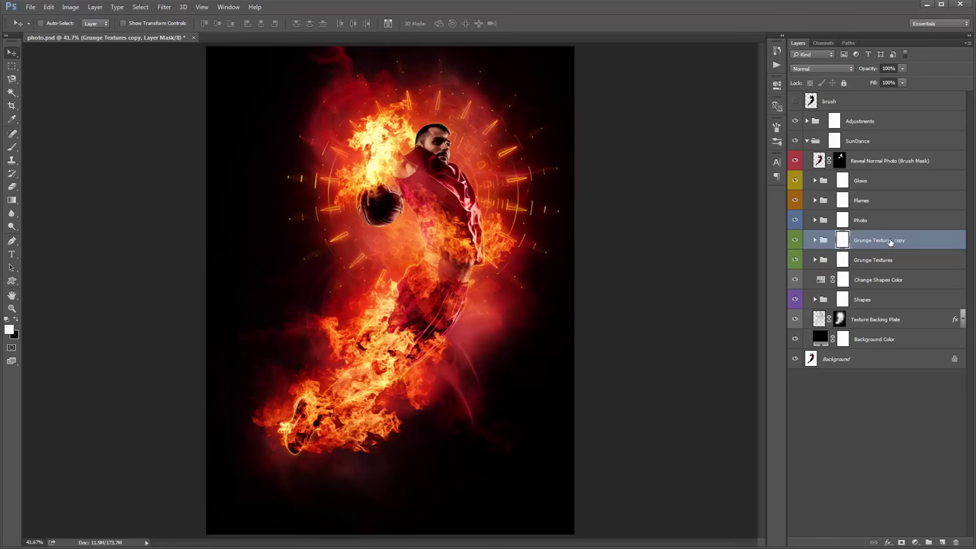
key("ctrl+i")
Paint white with the Brush tool on the Grunge Textures copy mask to reveal extra smoke around the player
key("b")
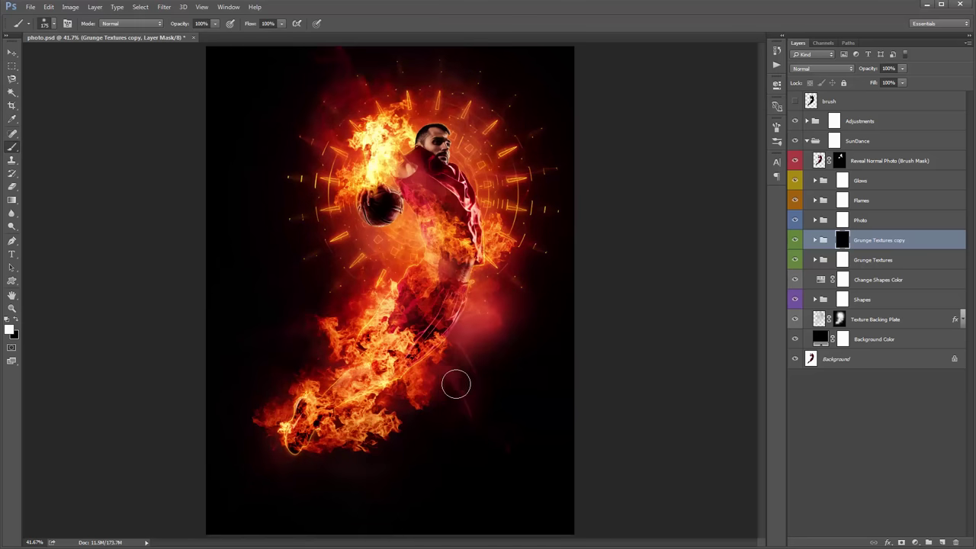
mouse_move(467, 399)
left_mouse_down()
mouse_move(442, 382)
mouse_move(417, 392)
mouse_move(414, 379)
mouse_move(358, 365)
mouse_move(288, 369)
mouse_move(323, 464)
mouse_move(356, 479)
mouse_move(346, 479)
mouse_move(324, 361)
mouse_move(288, 319)
mouse_move(235, 378)
mouse_move(257, 366)
mouse_move(271, 336)
mouse_move(283, 359)
mouse_move(263, 396)
mouse_move(288, 451)
mouse_move(404, 506)
mouse_move(399, 453)
left_mouse_up()
mouse_move(363, 83)
left_mouse_down()
mouse_move(333, 50)
mouse_move(300, 116)
left_mouse_up()
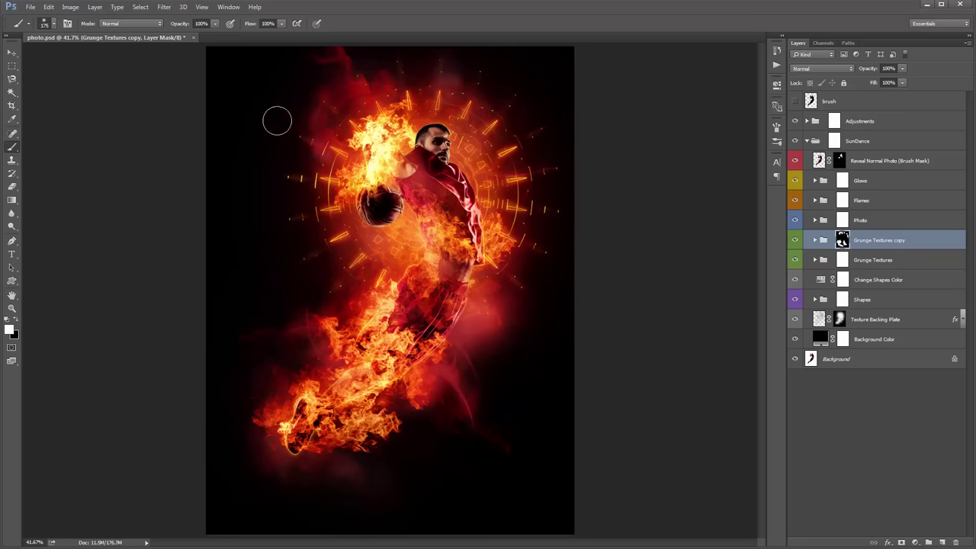
left_click(474, 232)
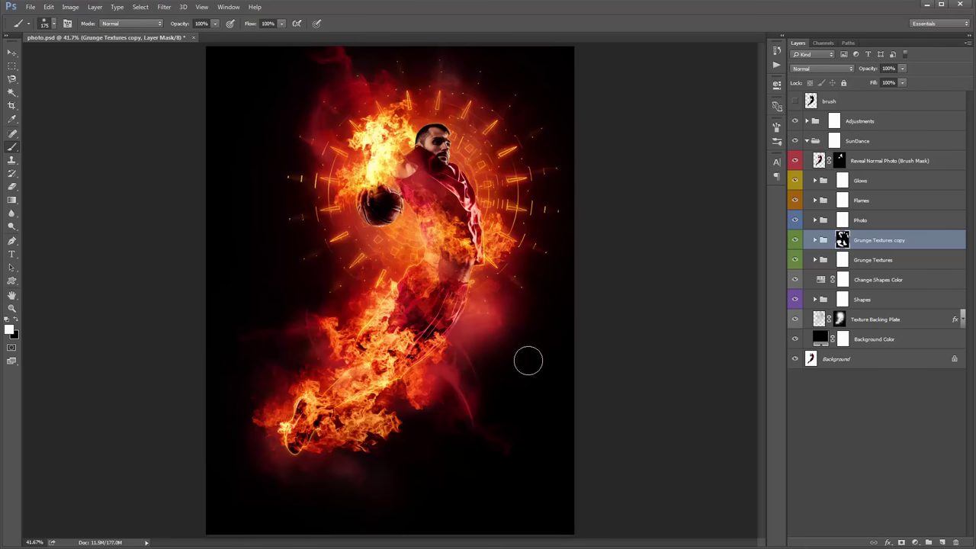
Paint black with a size 300 brush on the Grunge Textures copy mask to hide the smoke streak below the player's legs
key("bracketright")
key("bracketright")
key("bracketright")
key("x")
left_click_drag(458, 405, 453, 344)
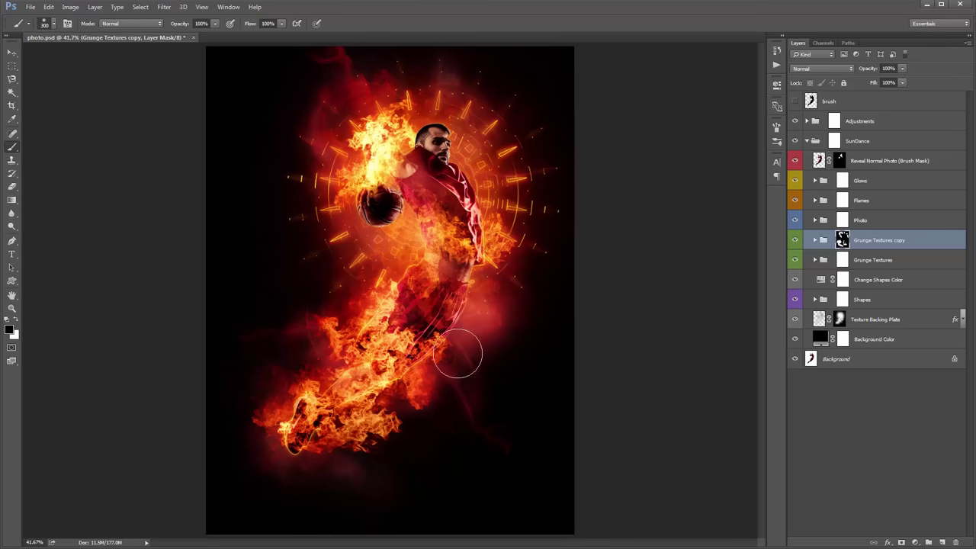
key("v")
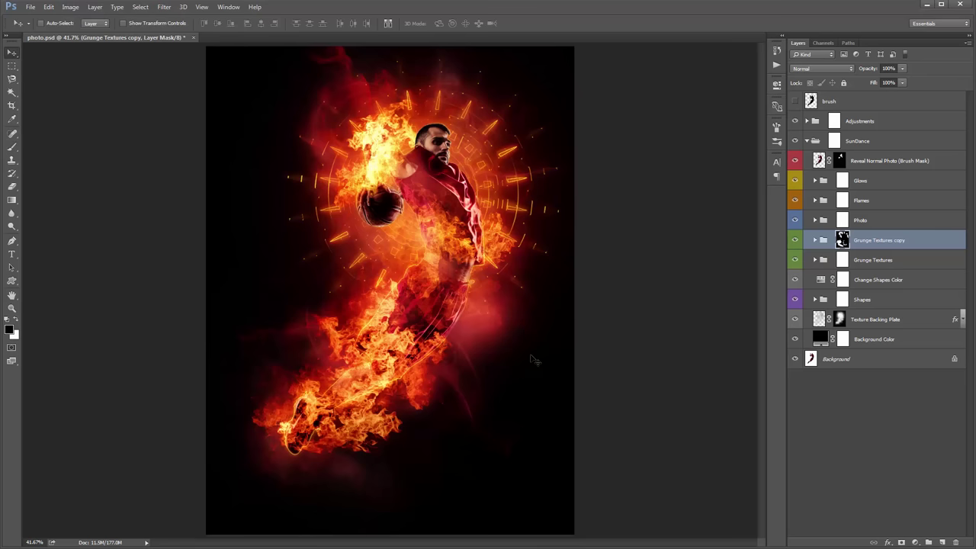
Try different hues for the shapes with the Change Shapes Color adjustment layer
left_click(868, 282)
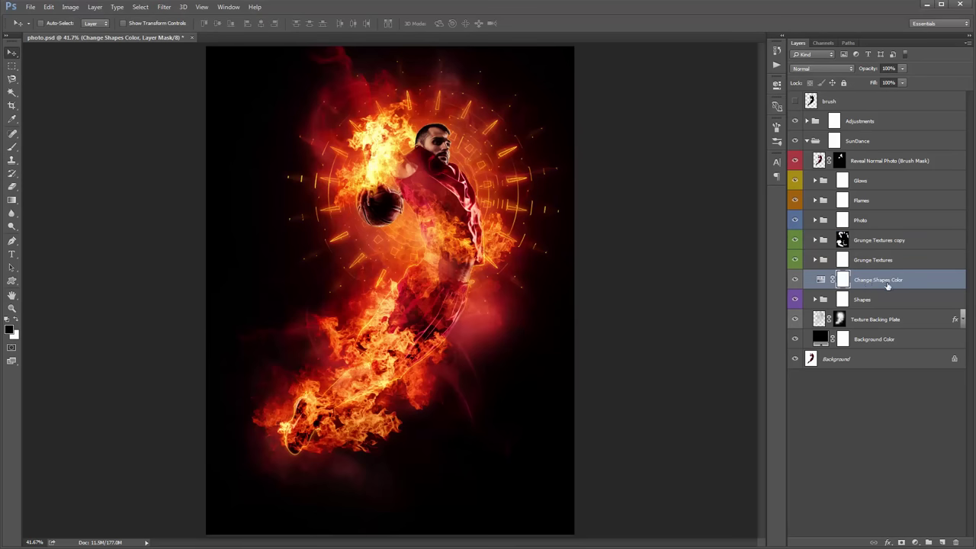
double_click(820, 282)
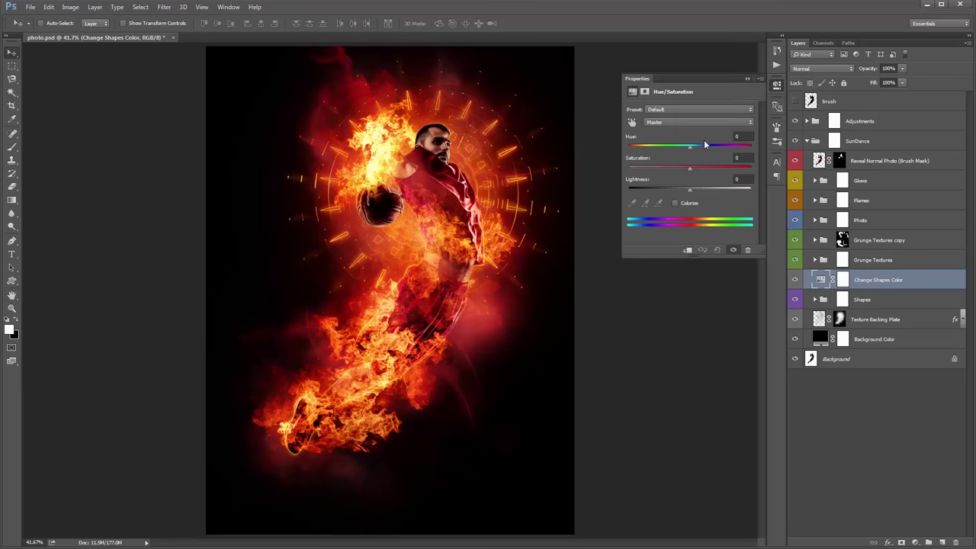
mouse_move(688, 146)
left_mouse_down()
mouse_move(733, 158)
mouse_move(666, 148)
mouse_move(688, 150)
left_mouse_up()
left_click(746, 79)
Compare the image with the Shapes group hidden and shown
left_click(883, 303)
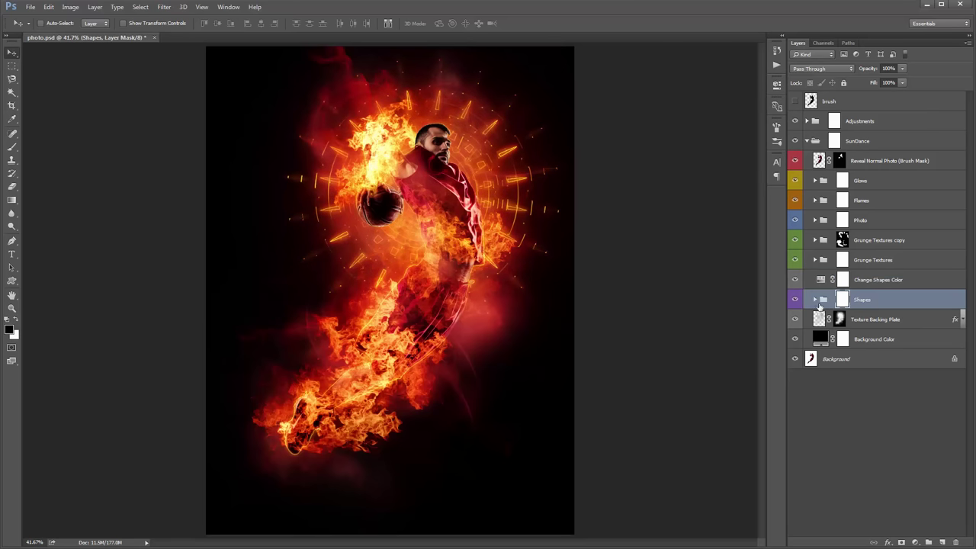
left_click(791, 302)
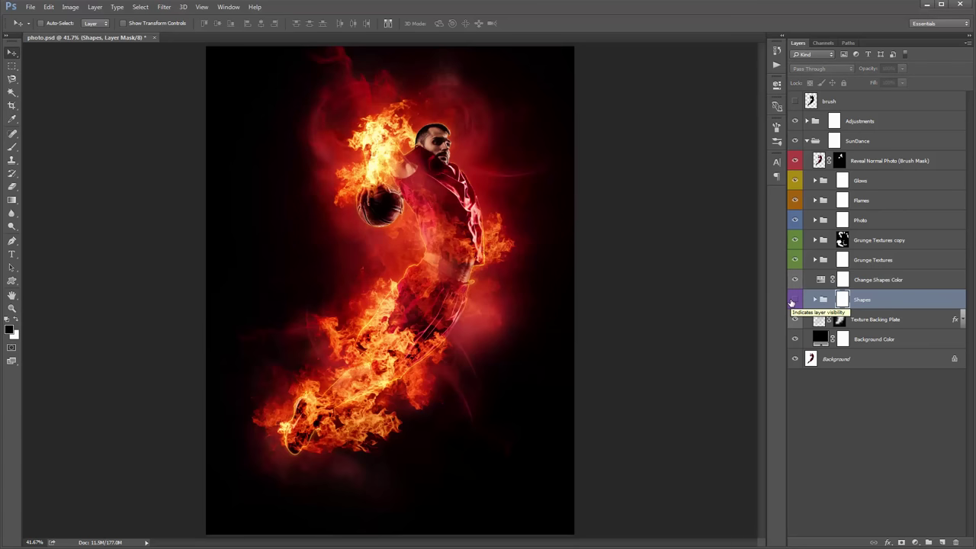
left_click(792, 302)
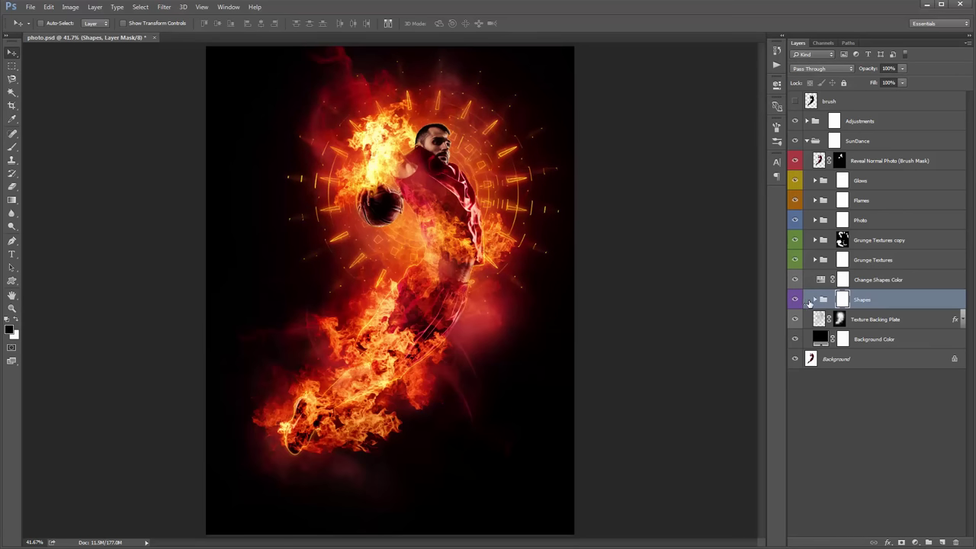
Expand the Shapes group and compare the image with the Shapes_1 and Shapes_2 layers hidden and shown
left_click(815, 300)
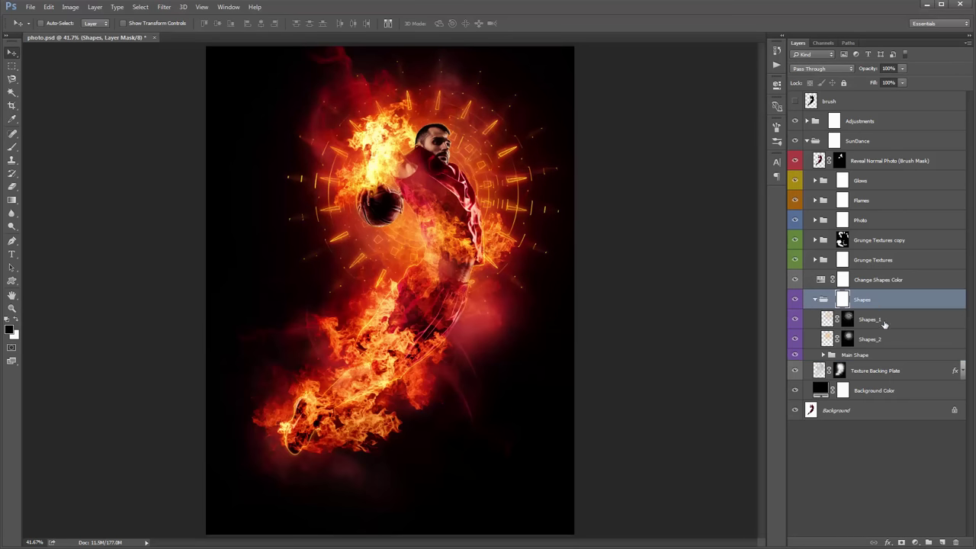
left_click(886, 327)
left_click(885, 339, "shift")
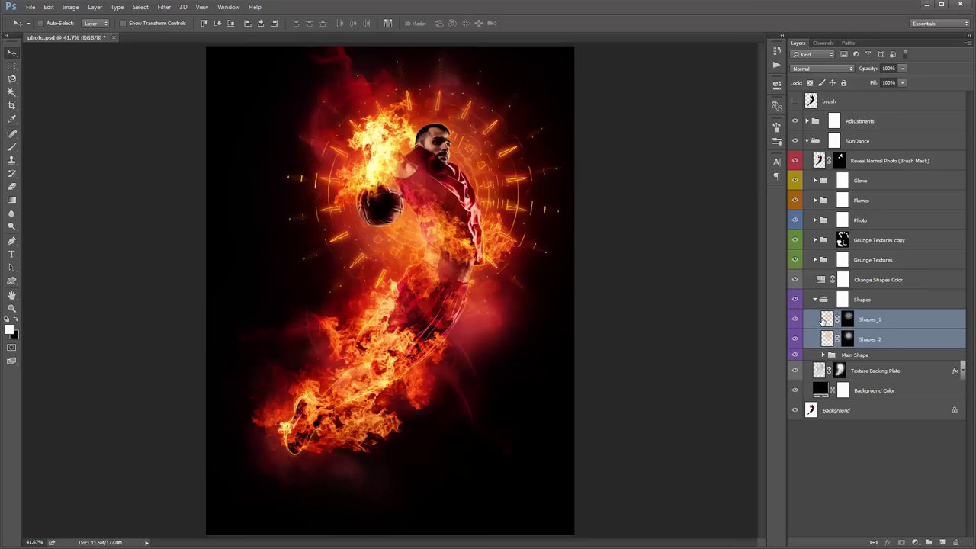
left_click_drag(795, 319, 794, 341)
left_click(794, 342)
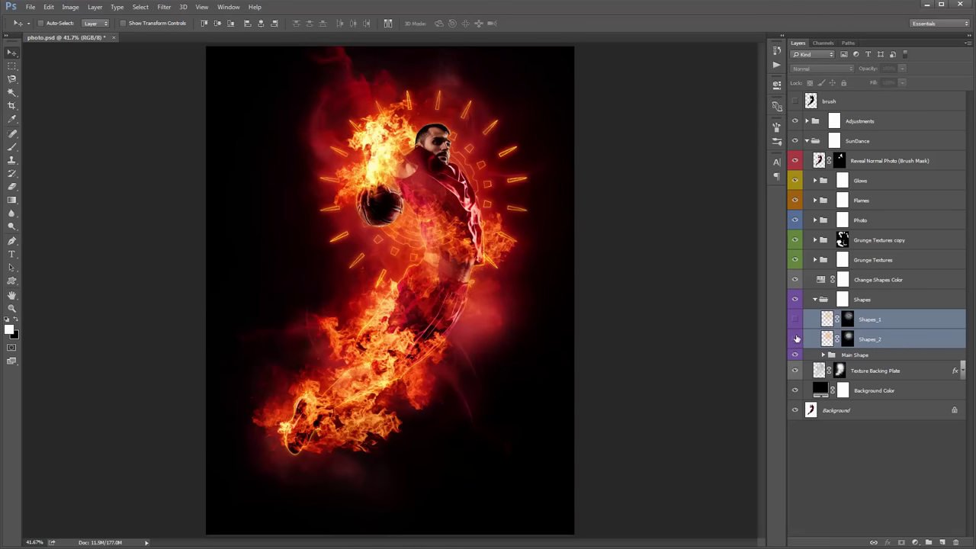
left_click_drag(797, 340, 797, 327)
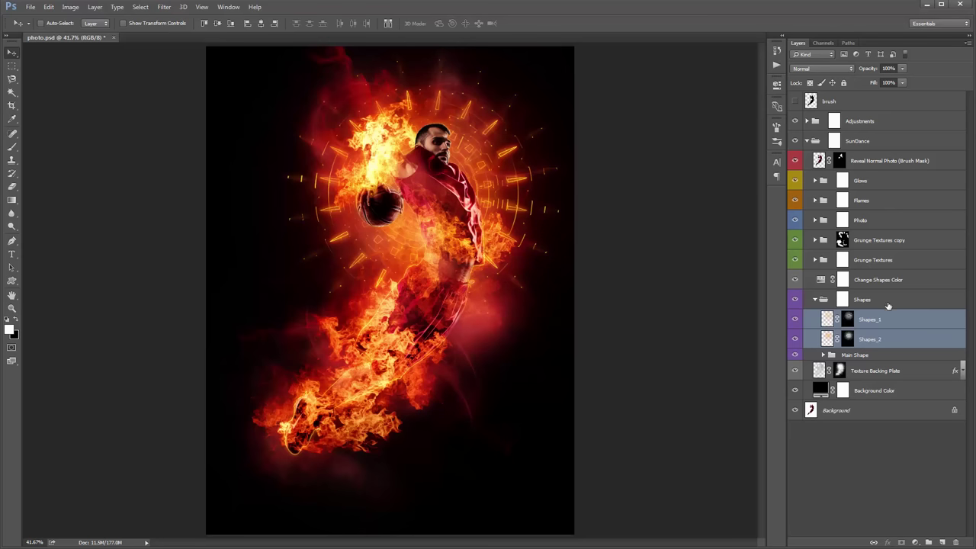
Enlarge the Shapes_1 layer slightly with Free Transform so its ring extends further around the player
left_click(876, 319)
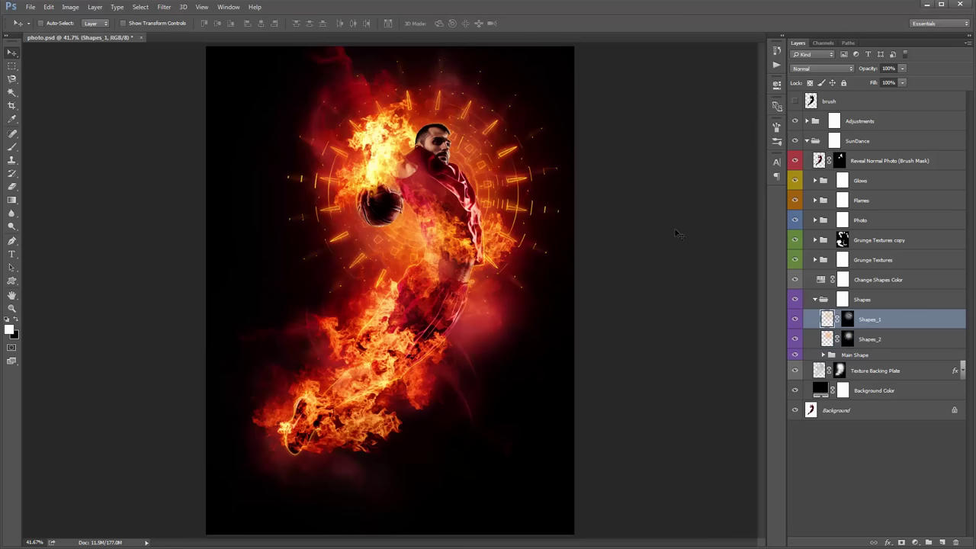
key("ctrl+minus")
key("ctrl+minus")
key("ctrl+t")
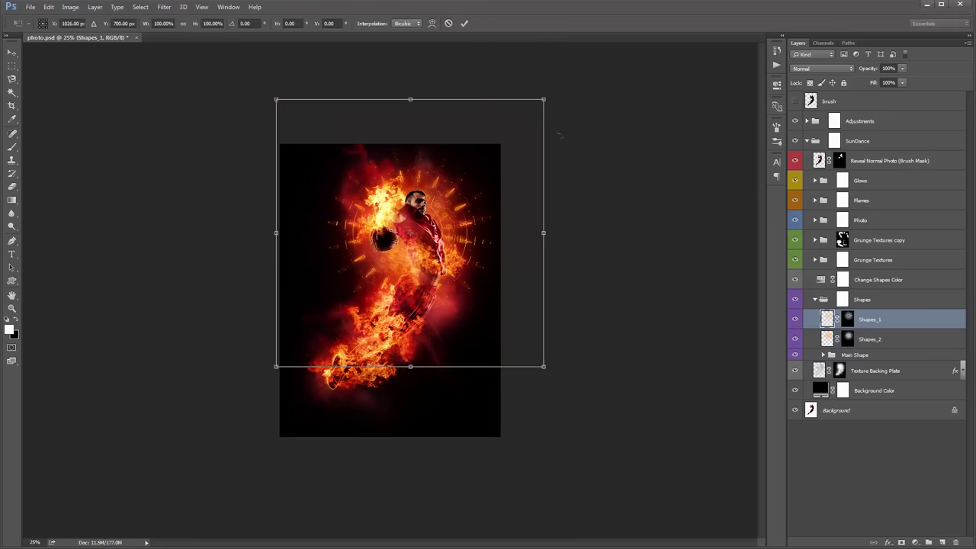
left_click_drag(545, 99, 568, 82)
key("Return")
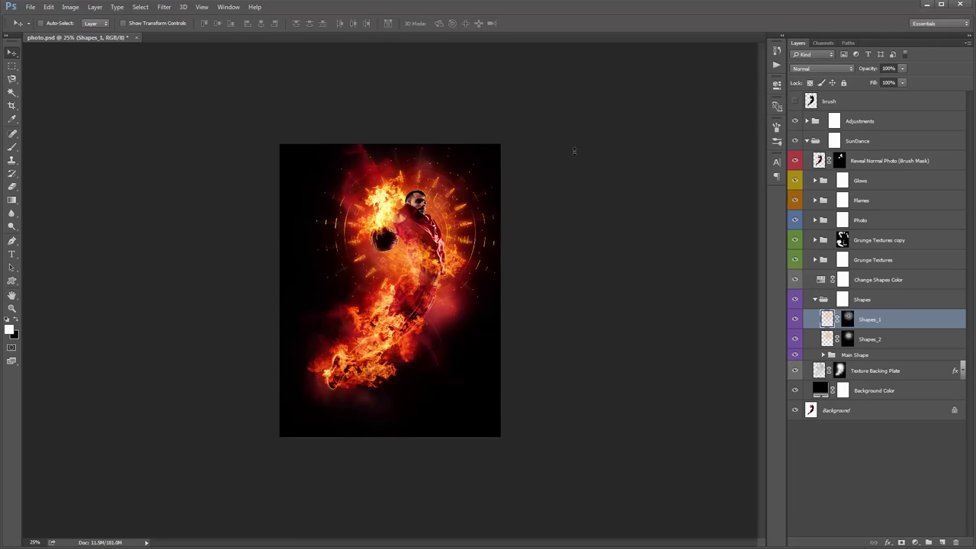
key("ctrl+0")
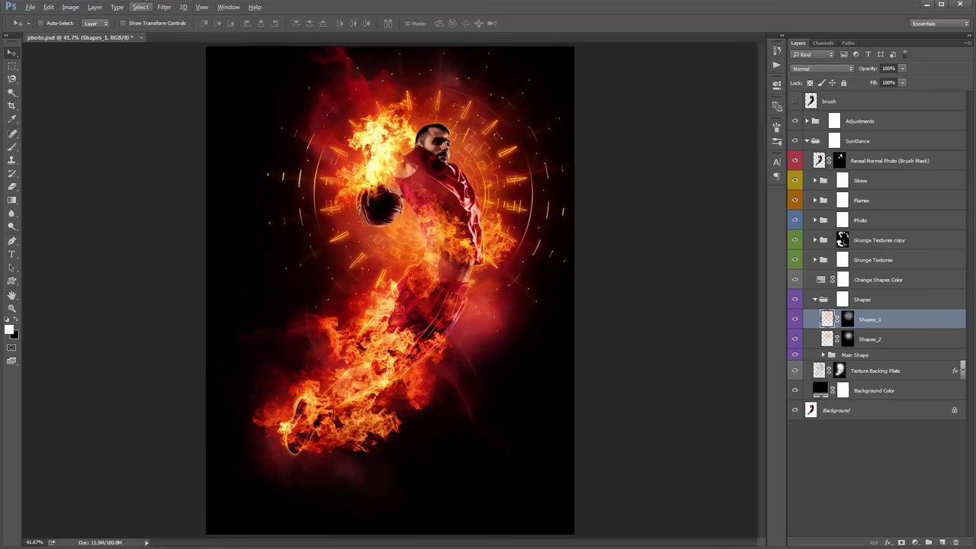
Try softening the Shapes_1 layer with a Gaussian Blur filter
left_click(164, 7)
mouse_move(229, 131)
left_click(346, 173)
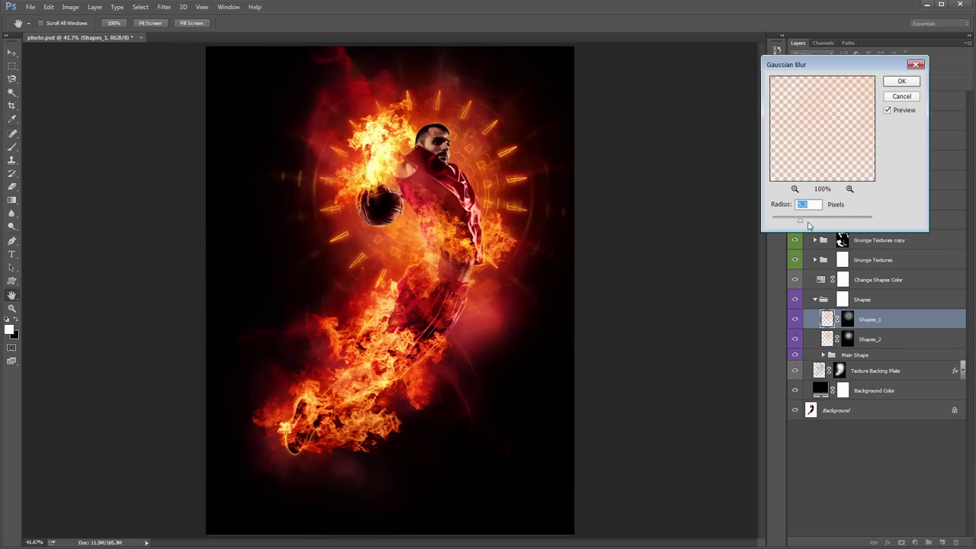
left_click_drag(800, 222, 802, 223)
left_click(902, 97)
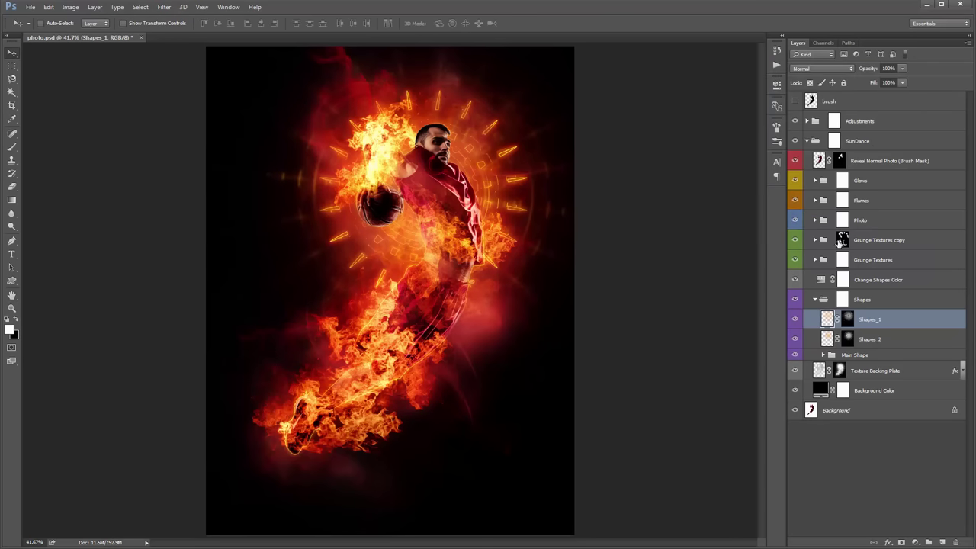
Compare the image with the Main Shape group hidden and shown
left_click(858, 356)
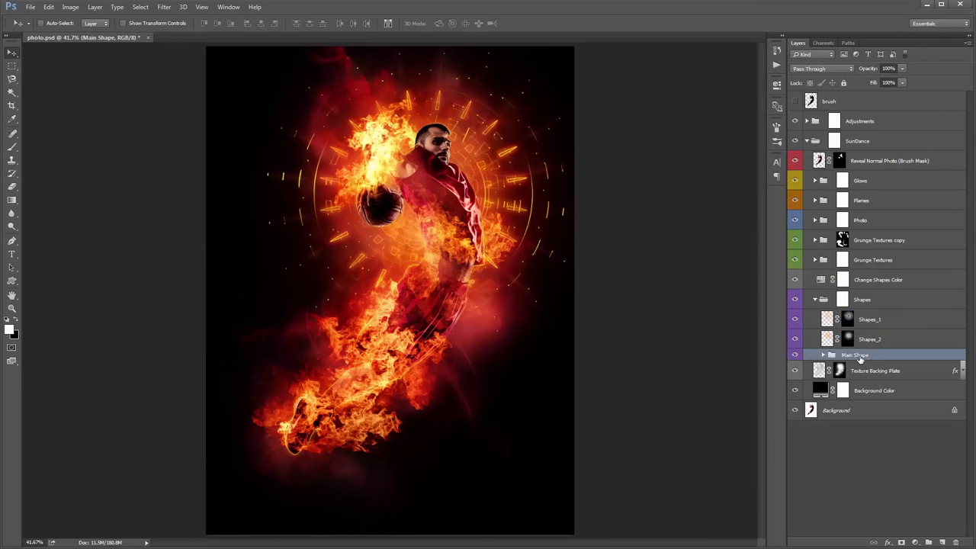
left_click(795, 355)
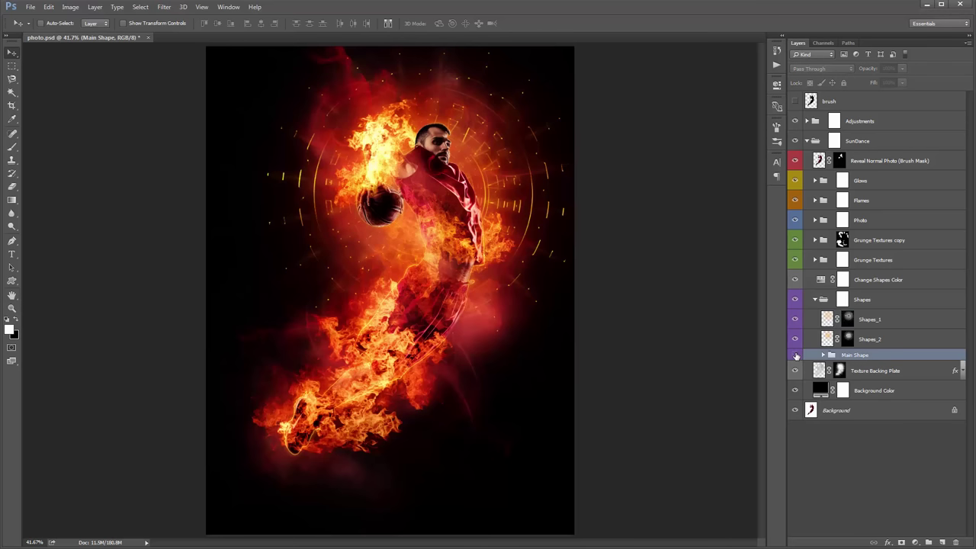
left_click(796, 356)
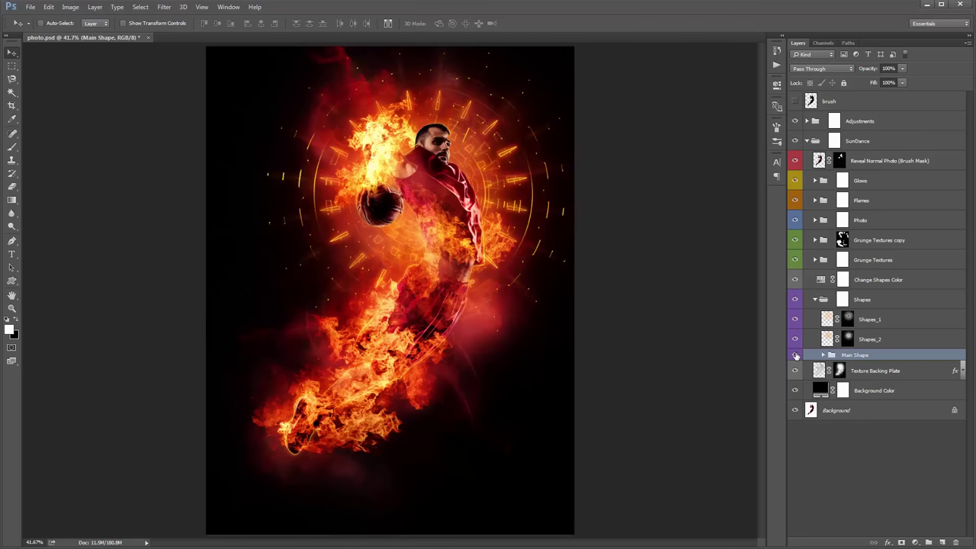
Collapse and duplicate the Shapes group, then merge the copy into a single layer
left_click(815, 300)
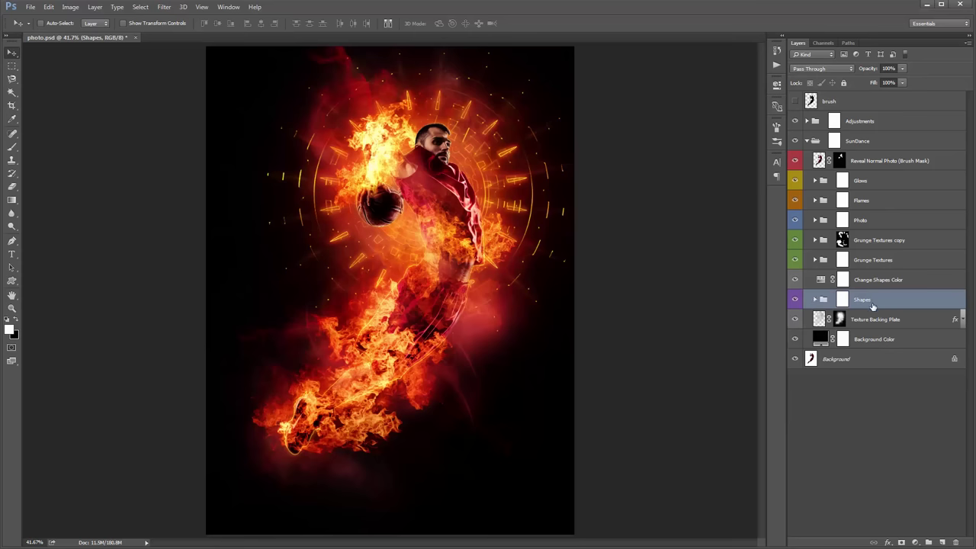
key("ctrl+j")
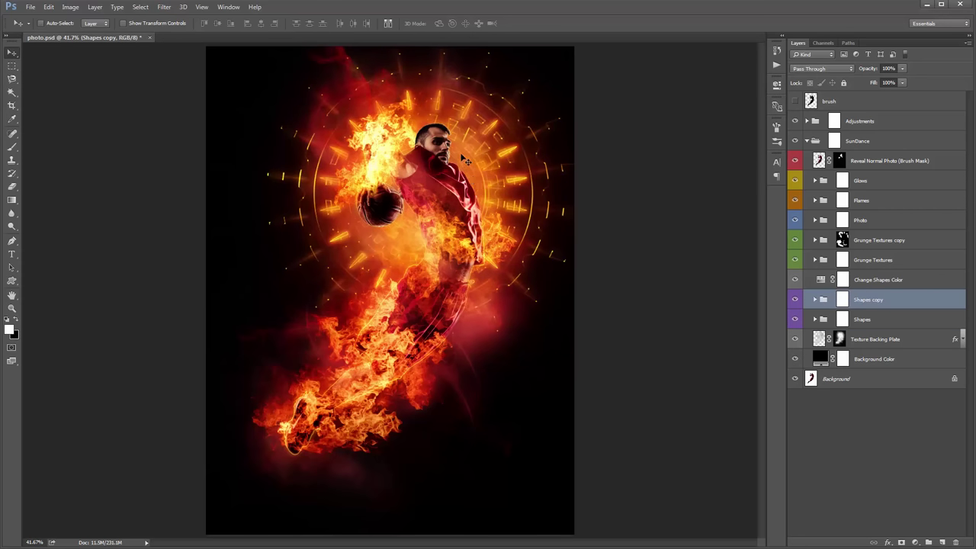
key("ctrl+e")
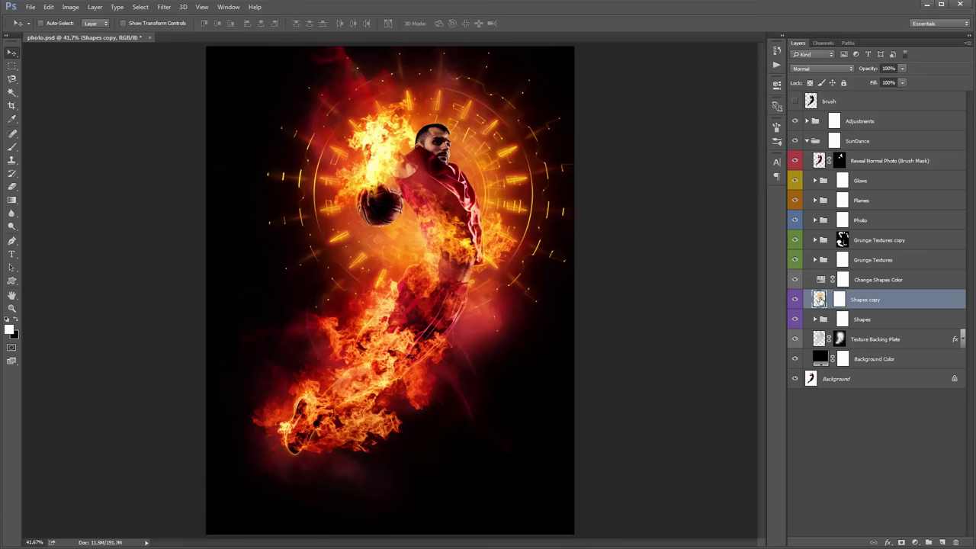
Scale the merged Shapes copy layer down with Free Transform and move it behind the player's lower foot
key("ctrl+minus")
key("ctrl+minus")
key("ctrl+t")
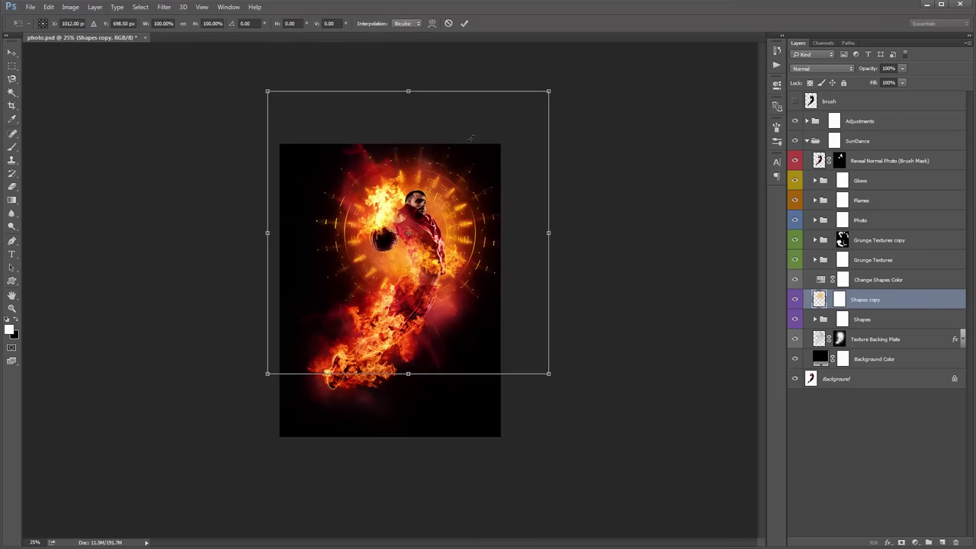
left_click_drag(472, 137, 460, 153)
key("Return")
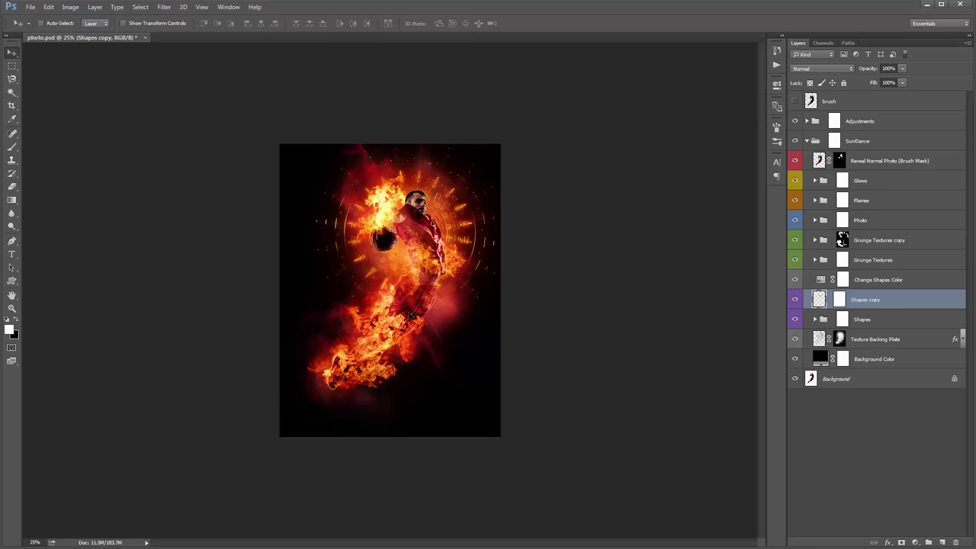
mouse_move(387, 335)
left_mouse_down()
mouse_move(366, 325)
mouse_move(377, 347)
mouse_move(368, 347)
mouse_move(385, 350)
left_mouse_up()
key("ctrl+0")
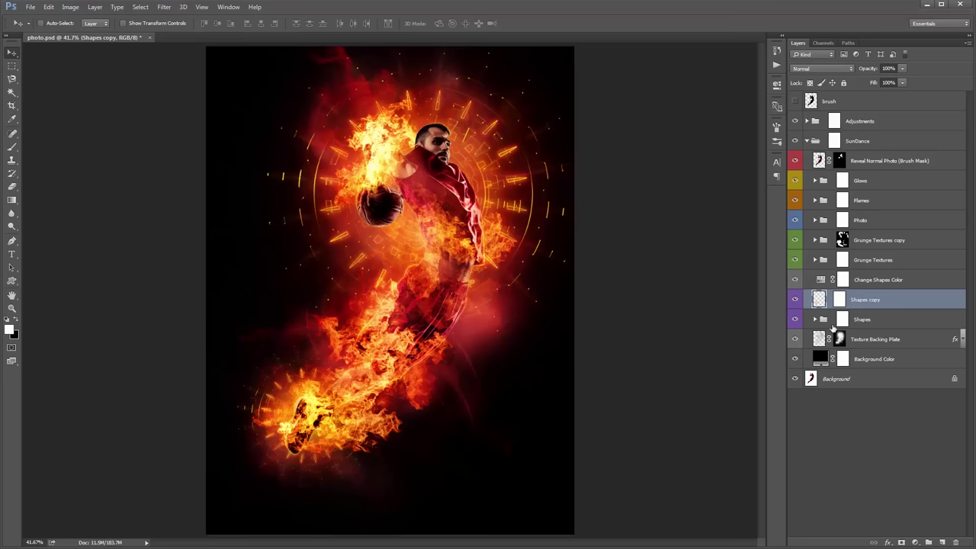
Hide the Shapes copy layer and set the Background Color fill to light blue #68afd3
left_click(893, 339)
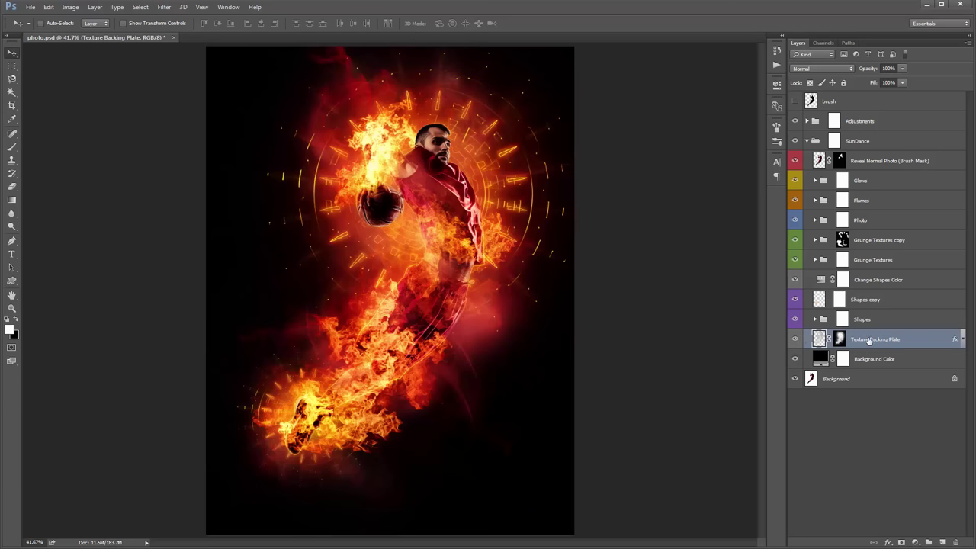
left_click(796, 300)
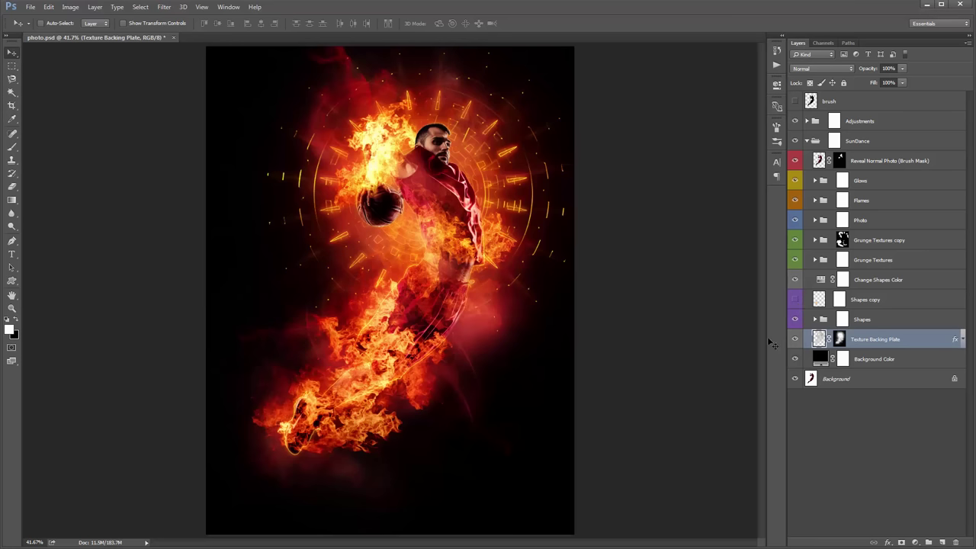
left_click(869, 359)
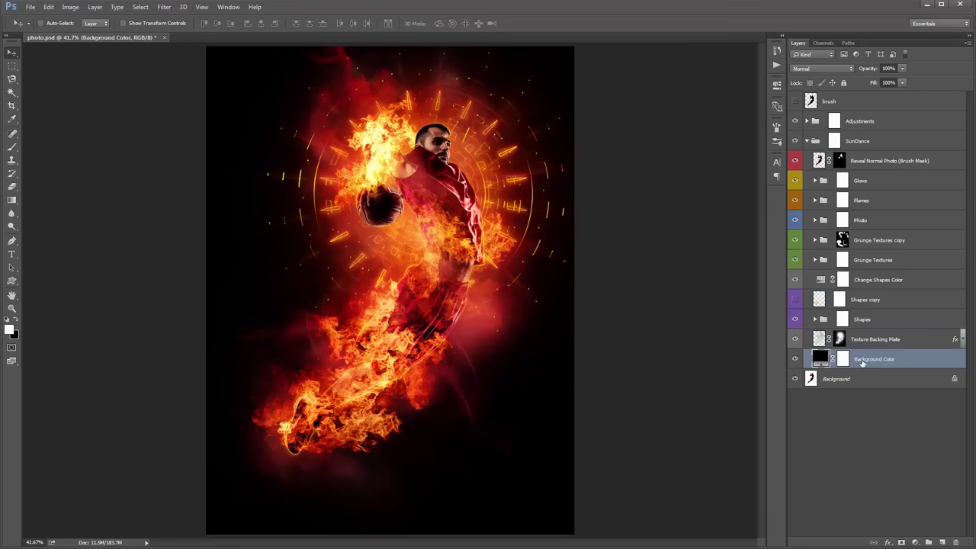
double_click(822, 359)
left_click_drag(870, 127, 870, 123)
left_click(797, 89)
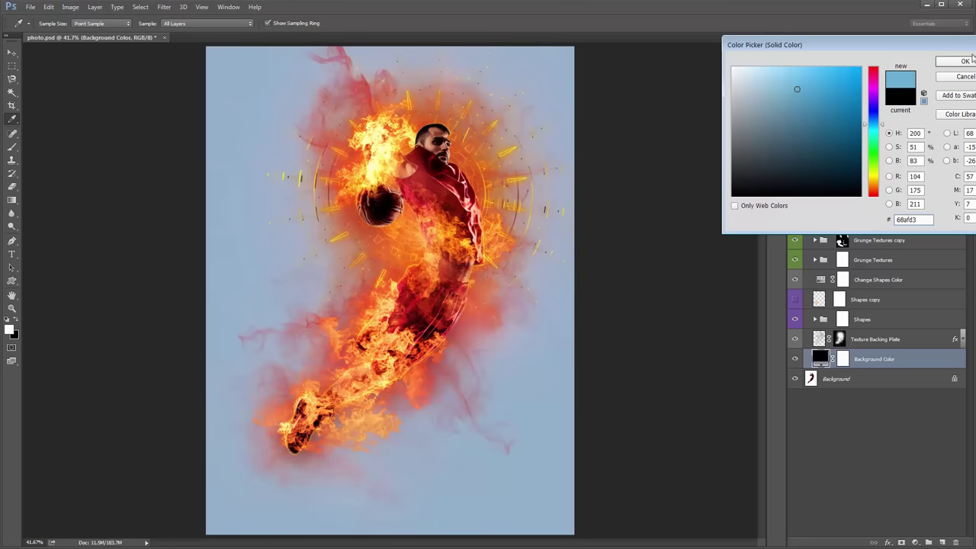
left_click(964, 61)
Compare the image on the blue background with the Texture Backing Plate layer hidden and shown
left_click(877, 345)
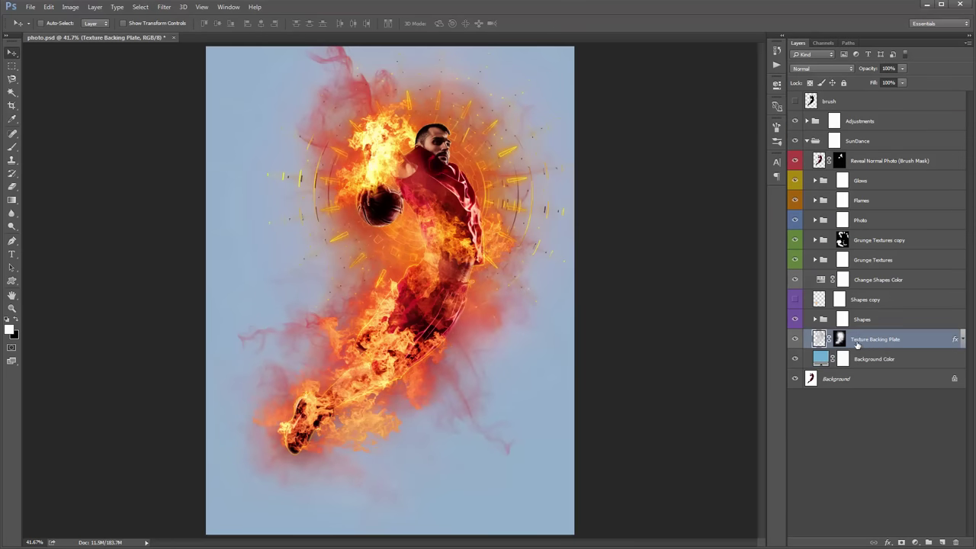
left_click(794, 340)
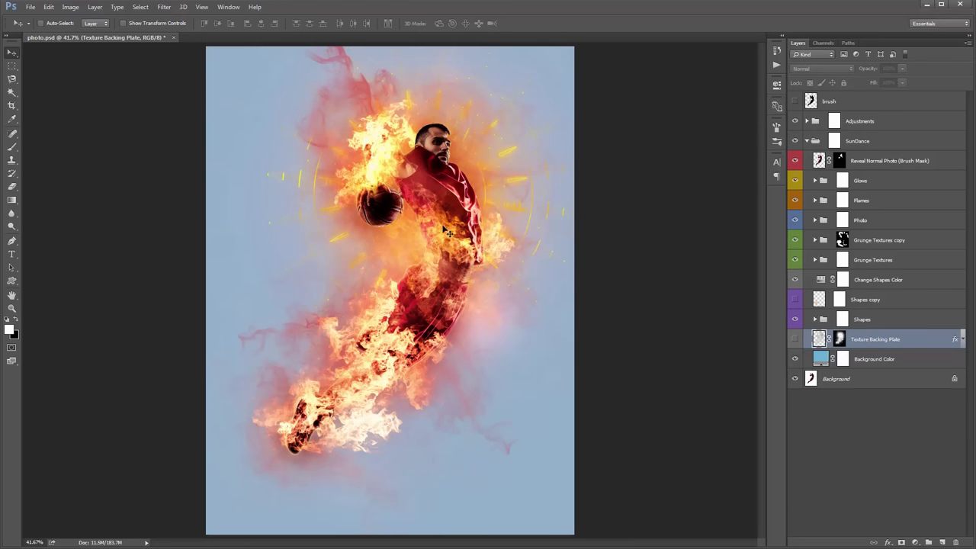
left_click(795, 339)
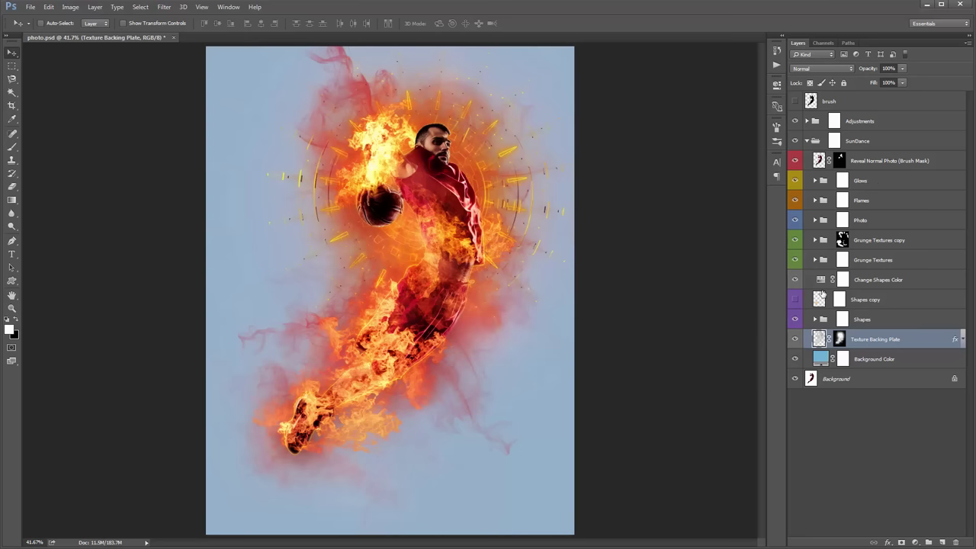
Try a near-black #0b0b0b background colour with the Texture Backing Plate layer hidden
left_click(796, 338)
double_click(821, 358)
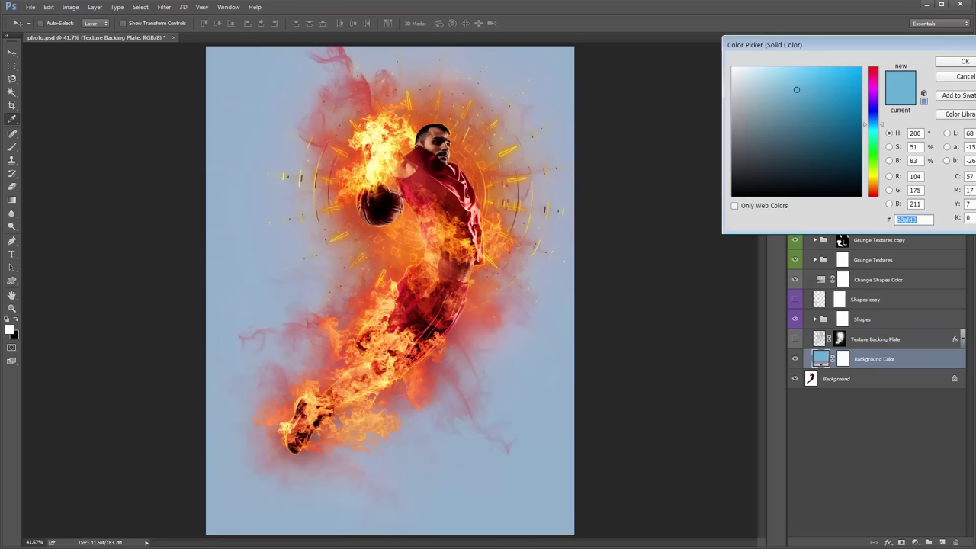
left_click(719, 186)
left_click(720, 187)
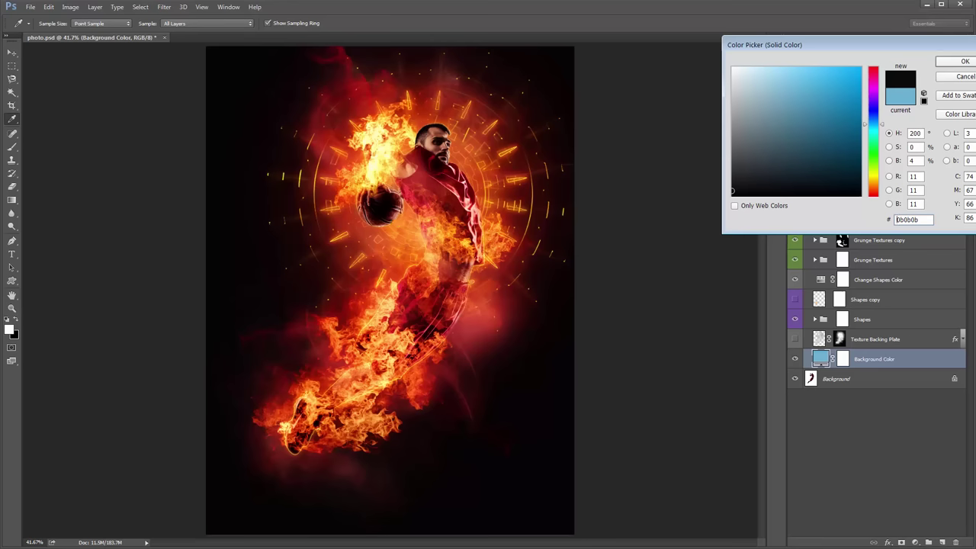
left_click(965, 76)
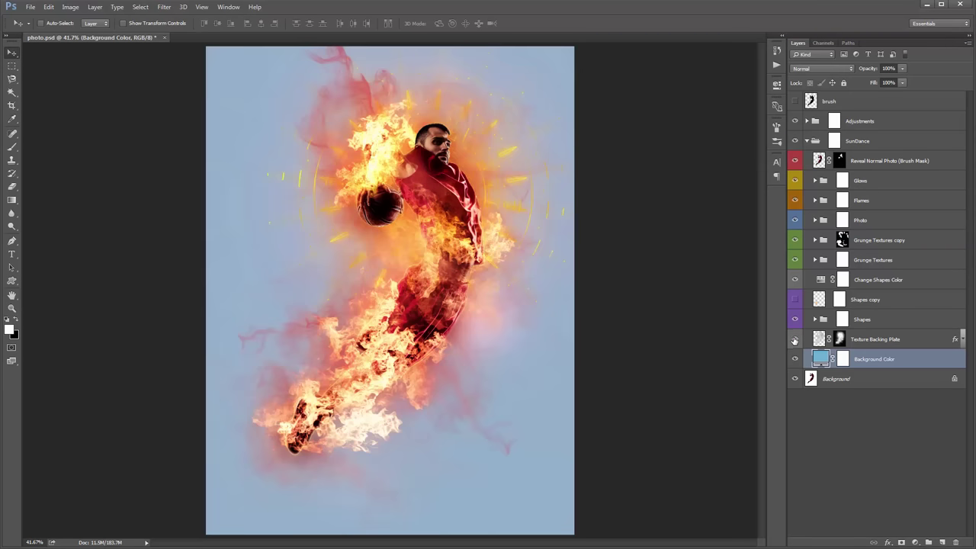
left_click(795, 341)
Try moving the Texture Backing Plate layer up and left of the player, and undo the move
left_click(866, 340)
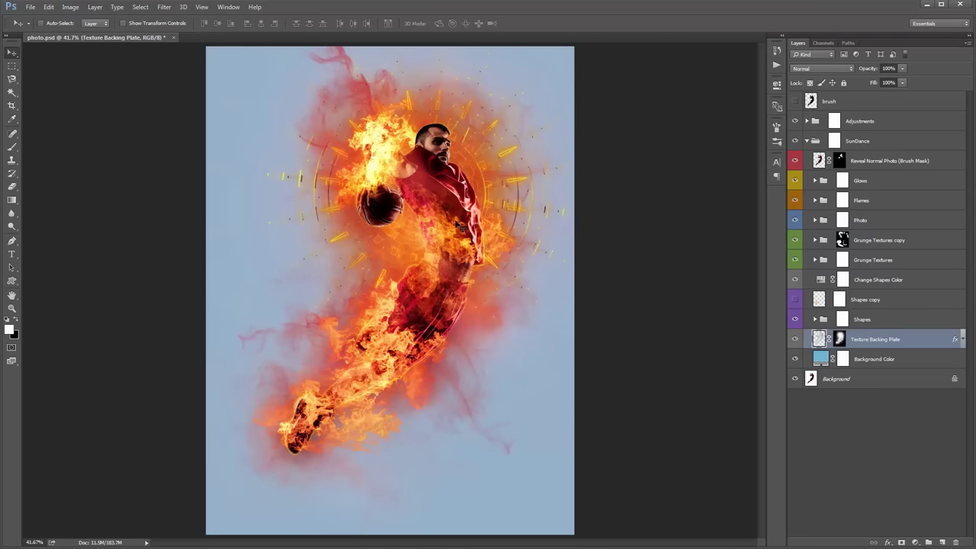
left_click_drag(344, 199, 341, 197)
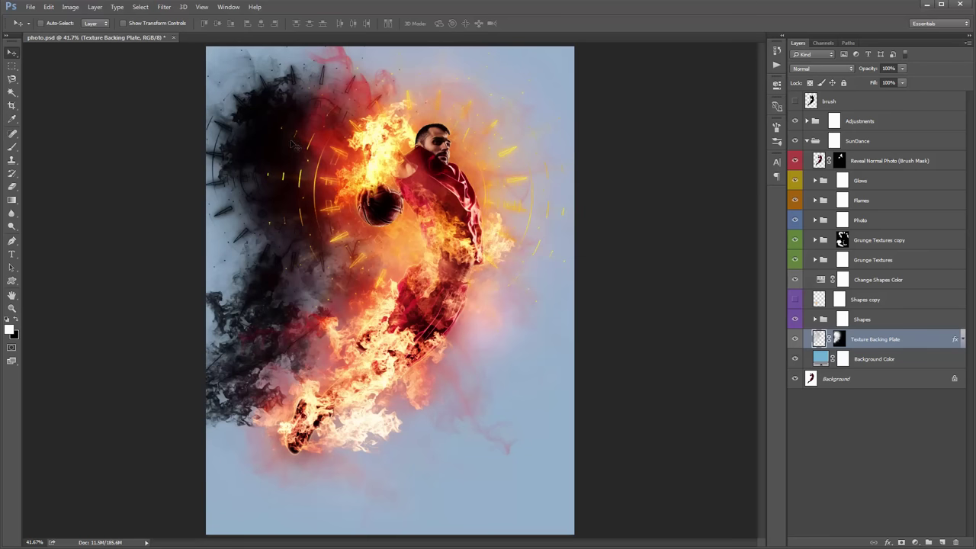
key("ctrl+z")
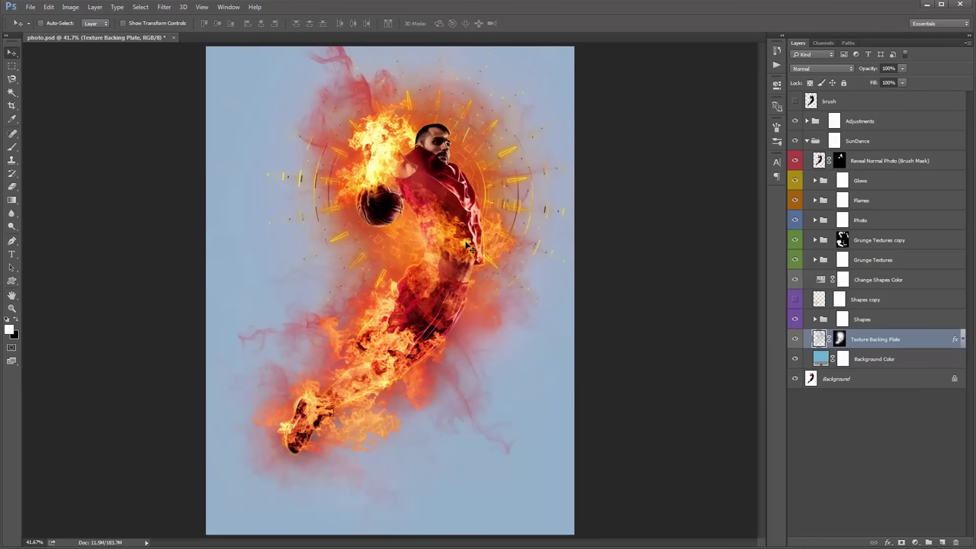
Set the Background Color fill to near-black #010101
double_click(819, 362)
left_click(733, 193)
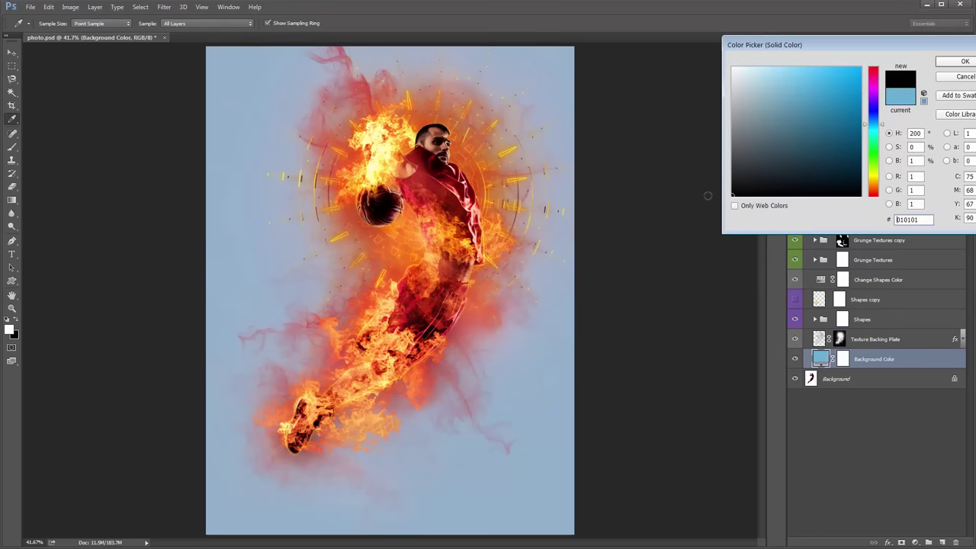
key("Return")
key("v")
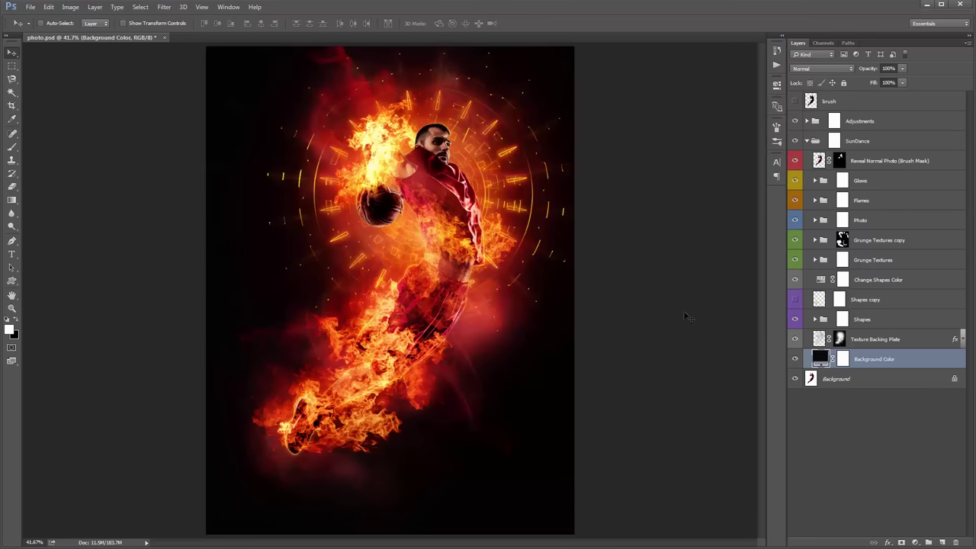
Check the effect on transparency by hiding the Background Color and Background layers, and show both again
left_click(795, 360)
left_click(794, 380)
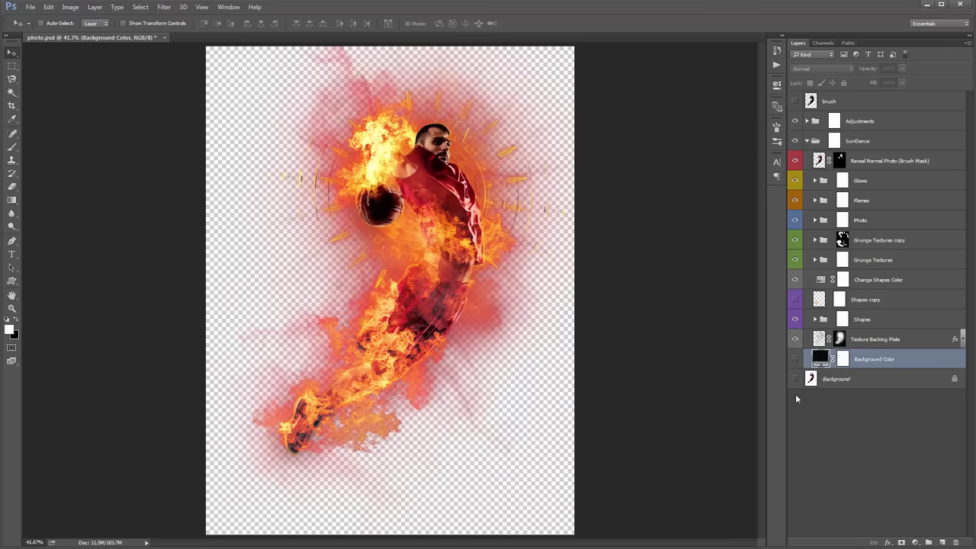
left_click_drag(795, 379, 795, 359)
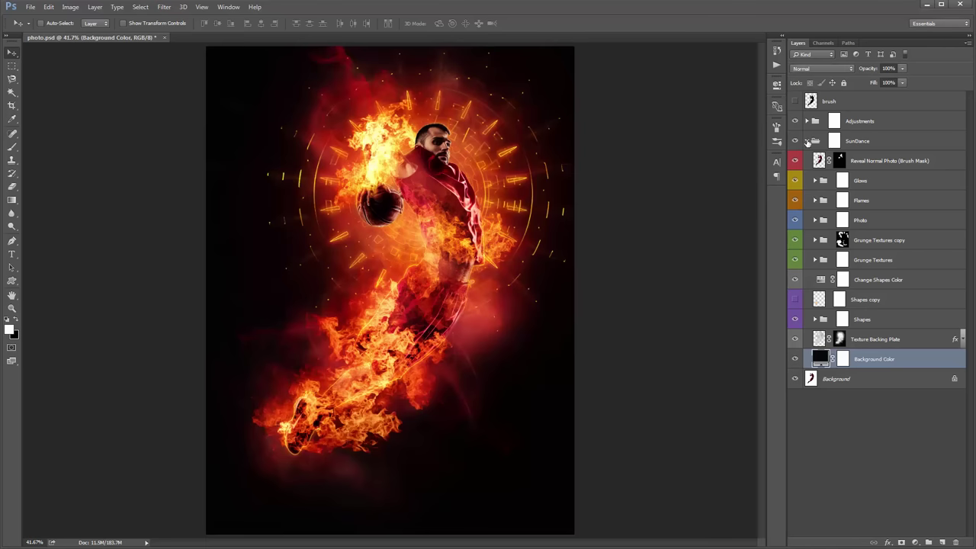
Collapse the SunDance group and set the Overall Contrast layer in the Adjustments group to 53% opacity
left_click(807, 140)
left_click(807, 120)
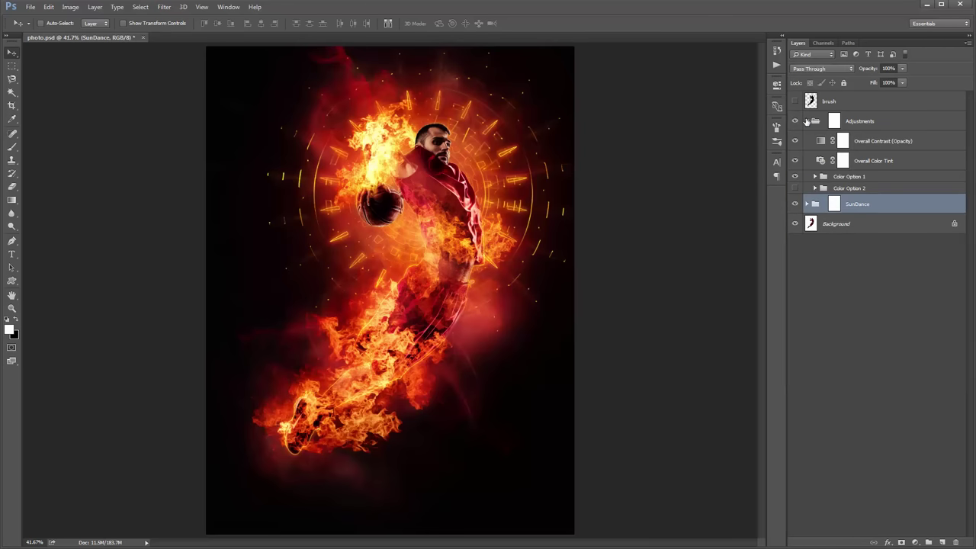
left_click(892, 143)
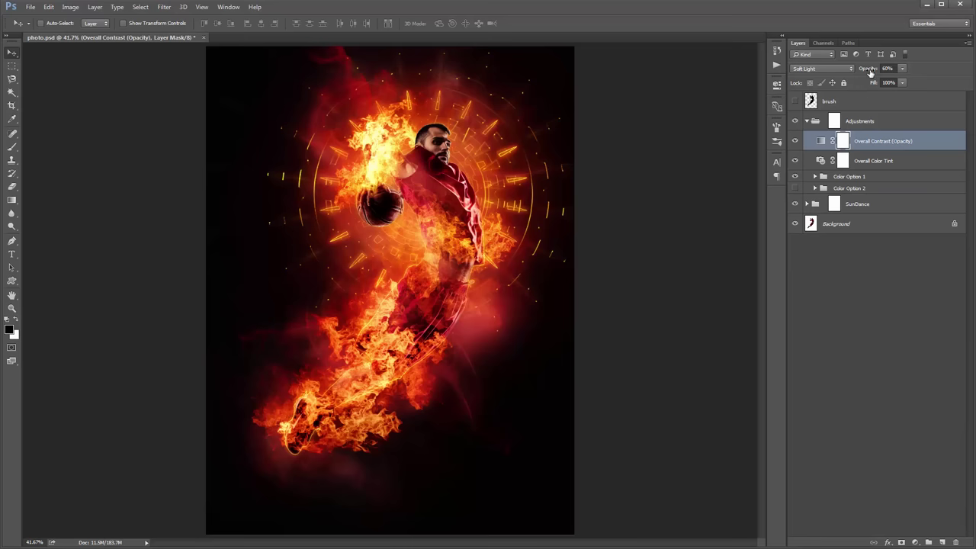
left_click(870, 71)
key("shift+Up")
key("shift+Up")
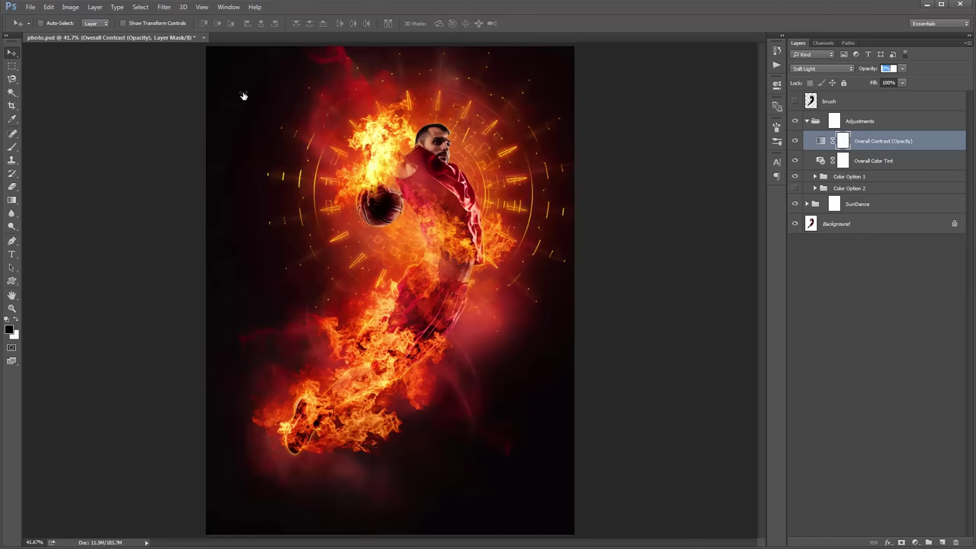
key("shift+Up")
key("shift+Up")
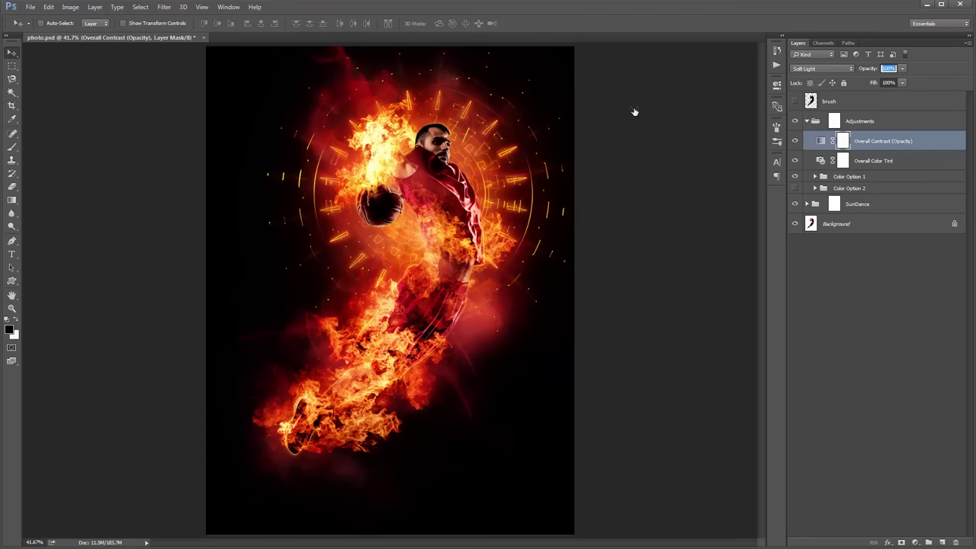
key("Return")
mouse_move(868, 69)
left_mouse_down()
mouse_move(517, 84)
mouse_move(805, 100)
mouse_move(565, 102)
mouse_move(776, 107)
mouse_move(608, 108)
mouse_move(635, 111)
left_mouse_up()
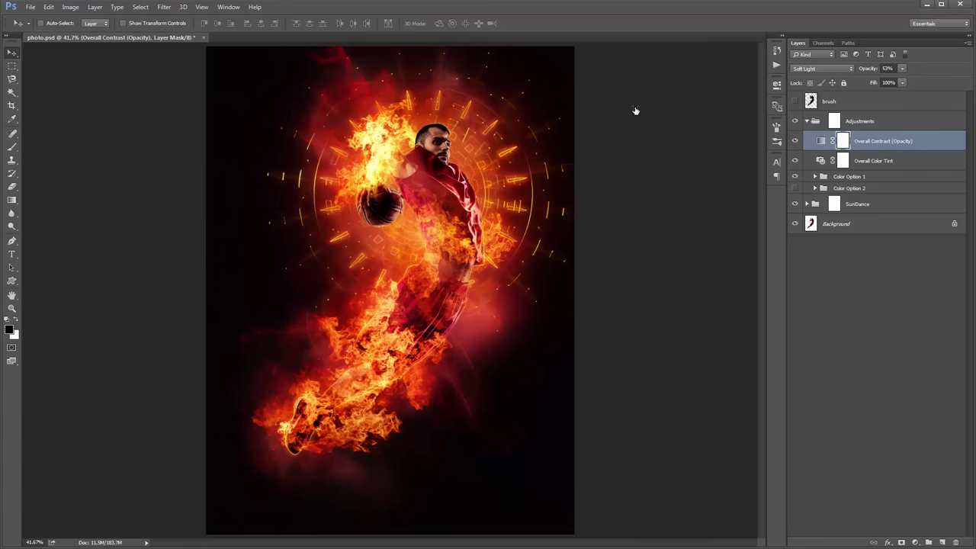
Compare the image without and with the Overall Color Tint layer, and try its Warming Filter (85) at high densities
left_click(918, 163)
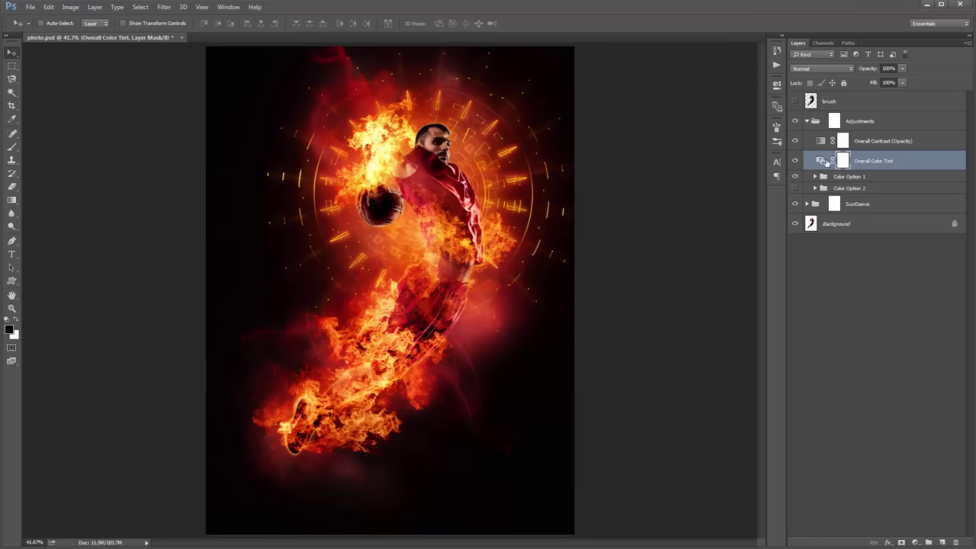
left_click(795, 160)
left_click(796, 160)
double_click(821, 160)
left_click_drag(646, 153, 648, 154)
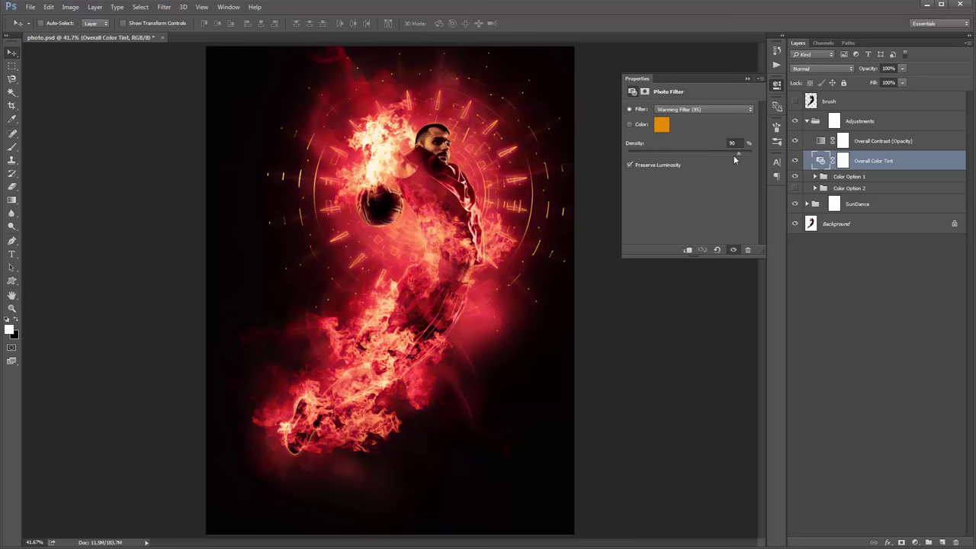
Try Cooling Filter (80) on the Overall Color Tint layer and lower the filter density to 27%
left_click(702, 109)
left_click(685, 120)
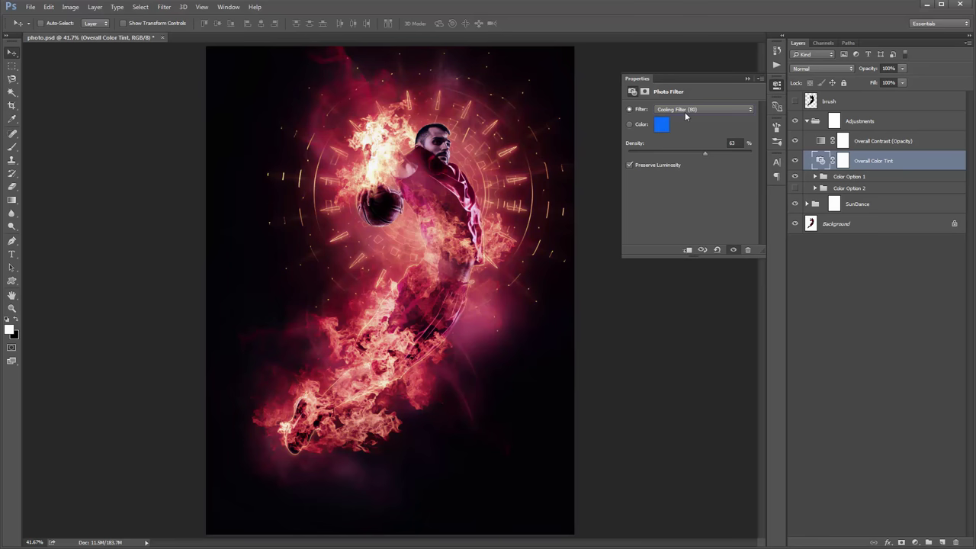
key("Down")
left_click_drag(701, 154, 638, 155)
left_click(748, 78)
Compare the image with the Color Option 1 group in Adjustments hidden and shown
left_click(807, 120)
left_click(808, 141)
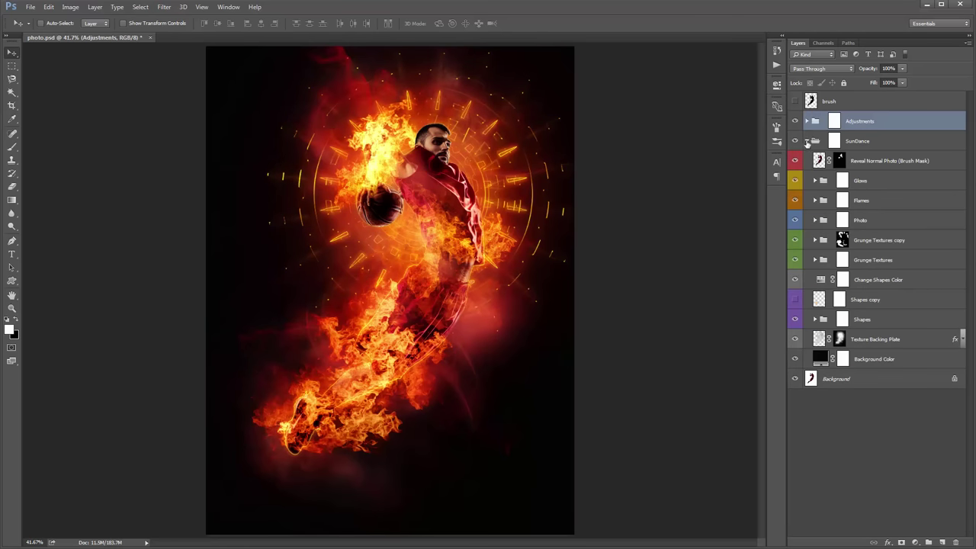
left_click(808, 141)
left_click(806, 121)
left_click(843, 176)
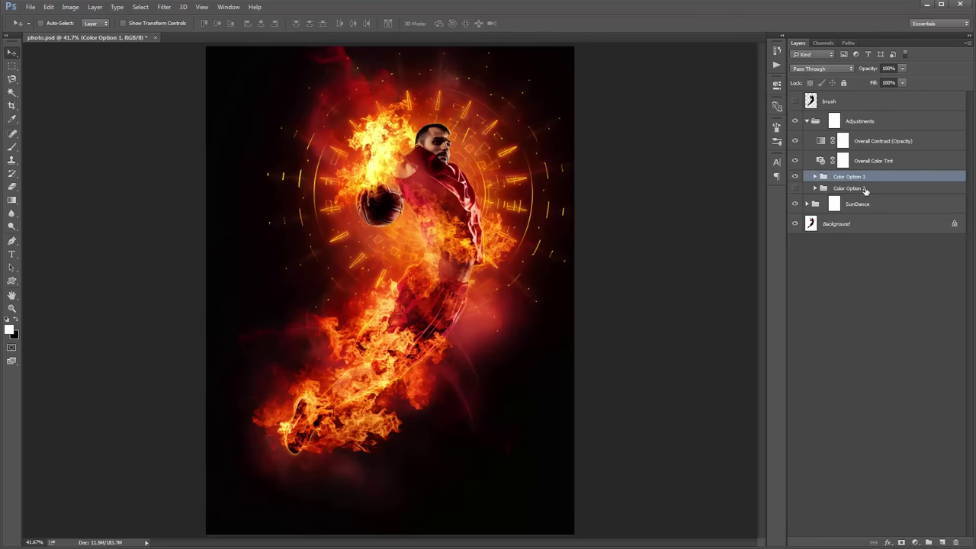
left_click(795, 176)
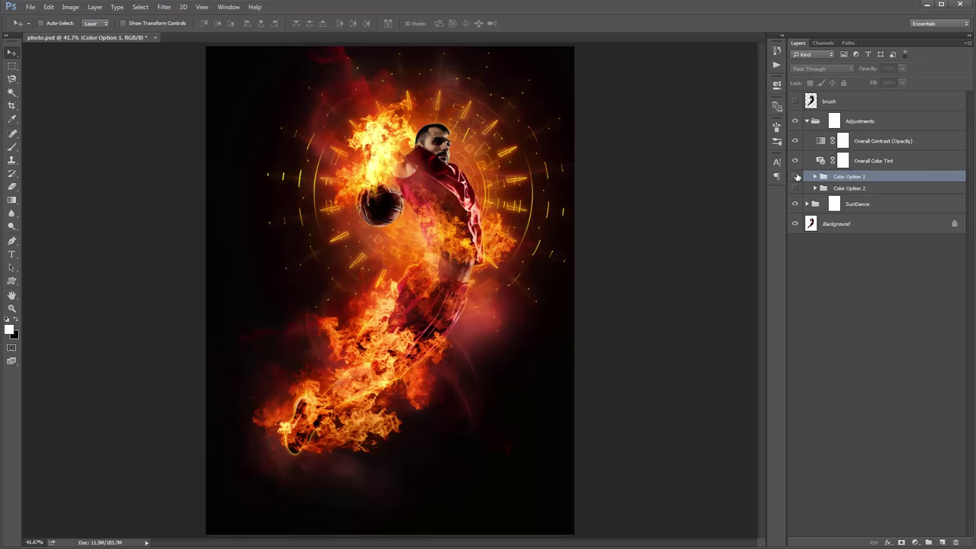
left_click(795, 176)
left_click(795, 177)
left_click(795, 176)
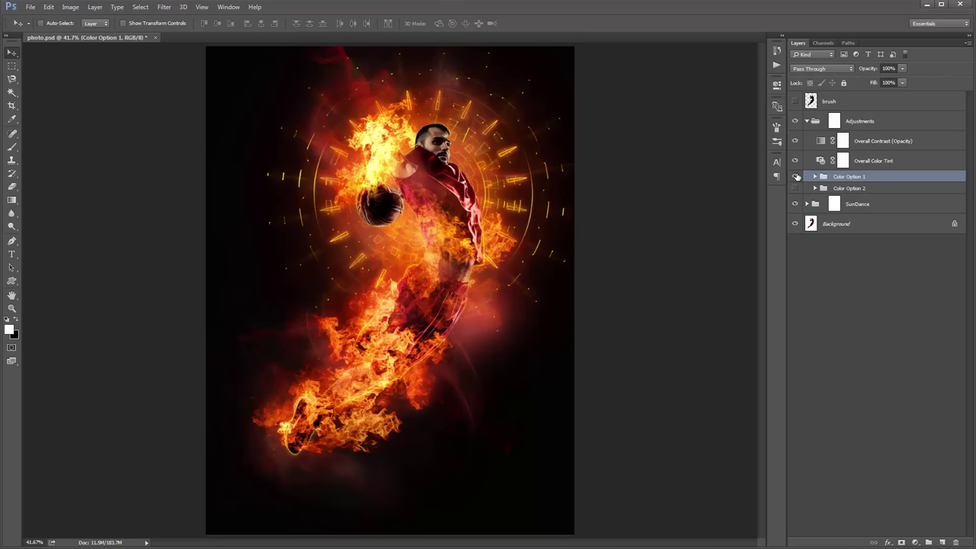
Compare the image with Color Option 2 shown and hidden while Color Option 1 is off, and turn Color Option 1 back on
left_click(796, 176)
left_click(795, 188)
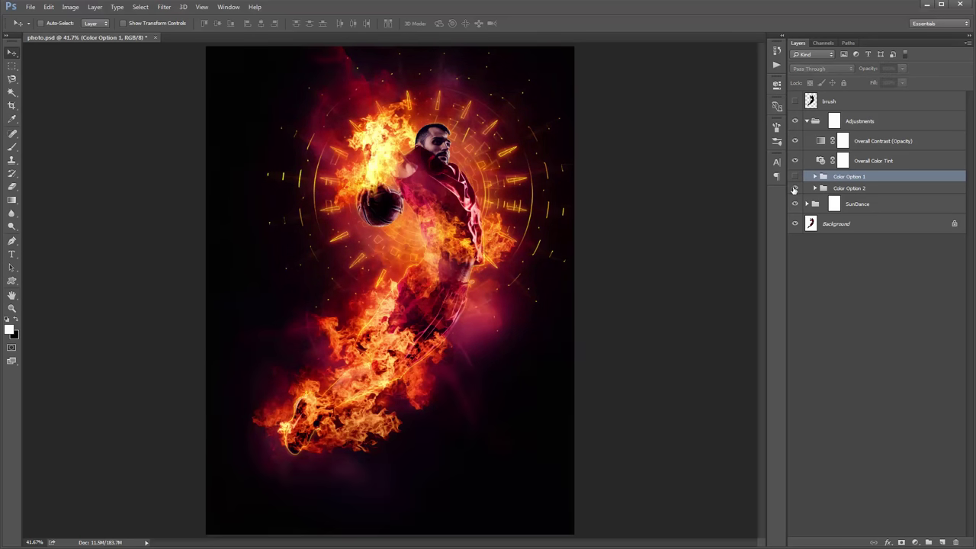
left_click(795, 188)
left_click(795, 187)
left_click(795, 188)
left_click(796, 177)
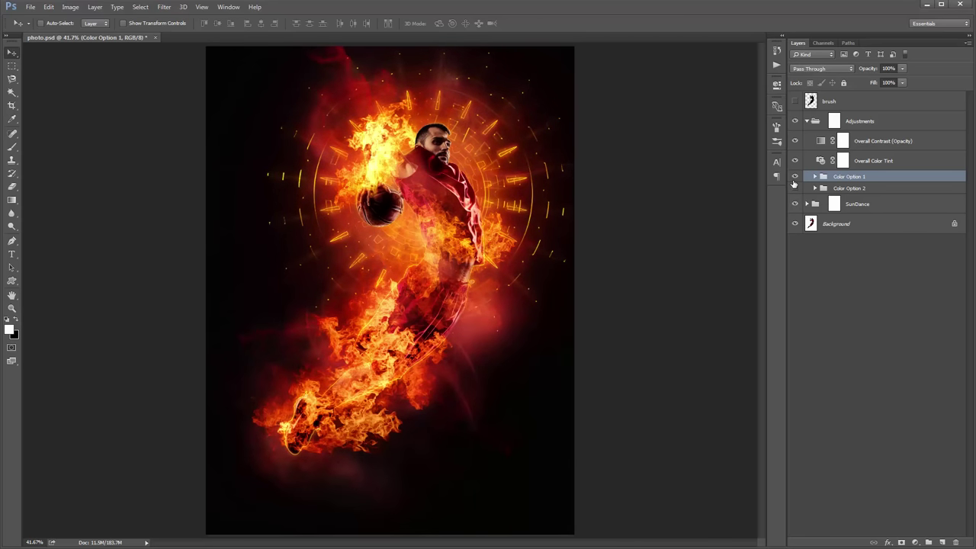
Set the Overall Color Tint layer's photo filter to Warming Filter (85)
left_click(891, 144)
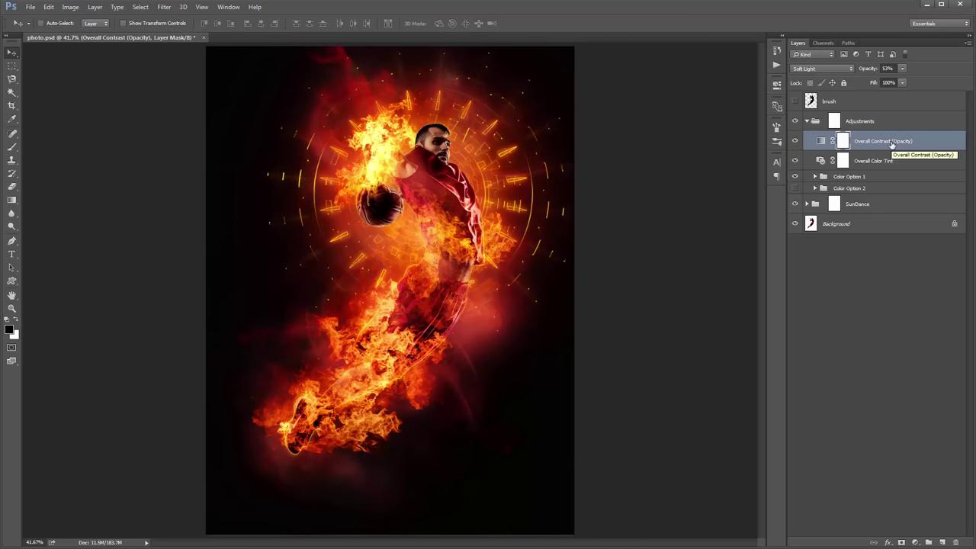
left_click(875, 164)
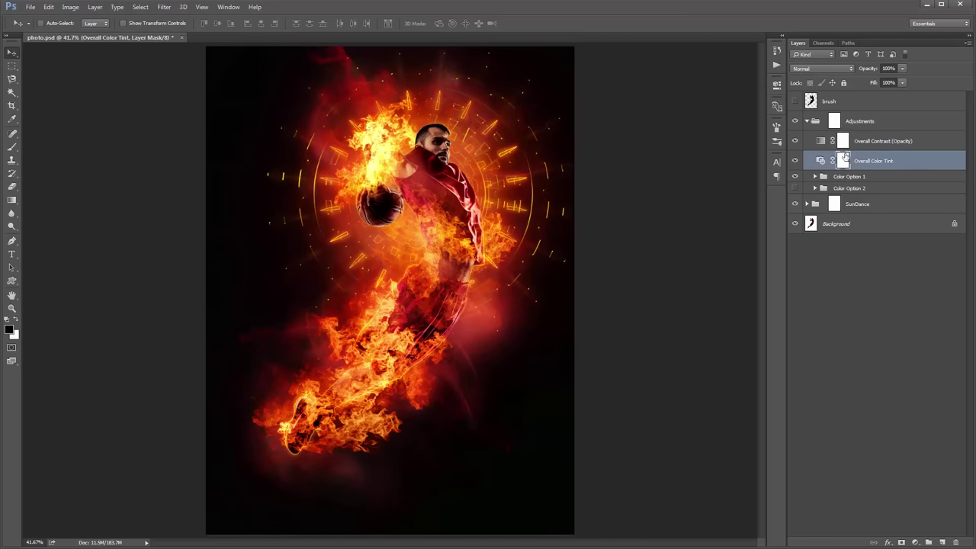
double_click(820, 160)
left_click(690, 111)
scroll(690, 114, "up", 3)
left_click(679, 115)
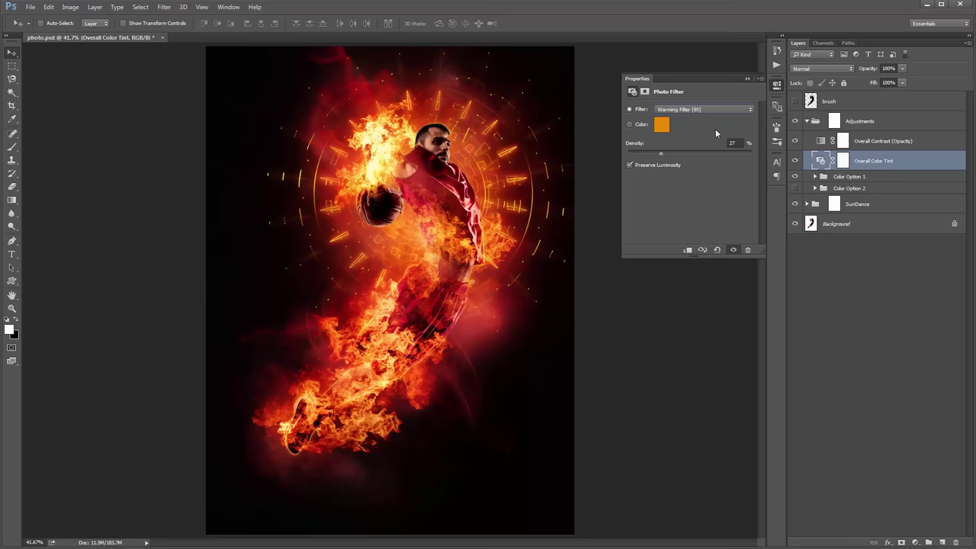
left_click(619, 145)
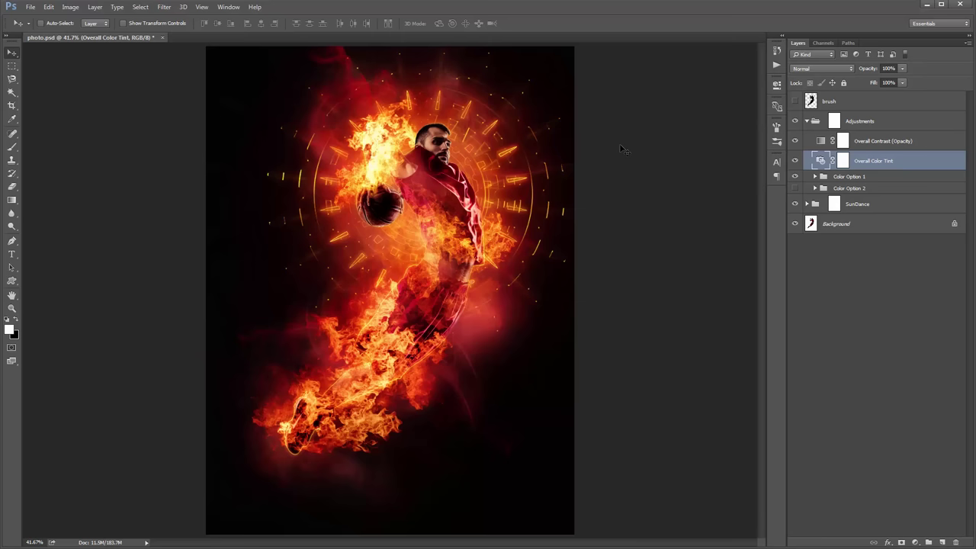
Merge the Adjustments group, the SunDance group and the Background layer into a single layer
left_click(807, 121)
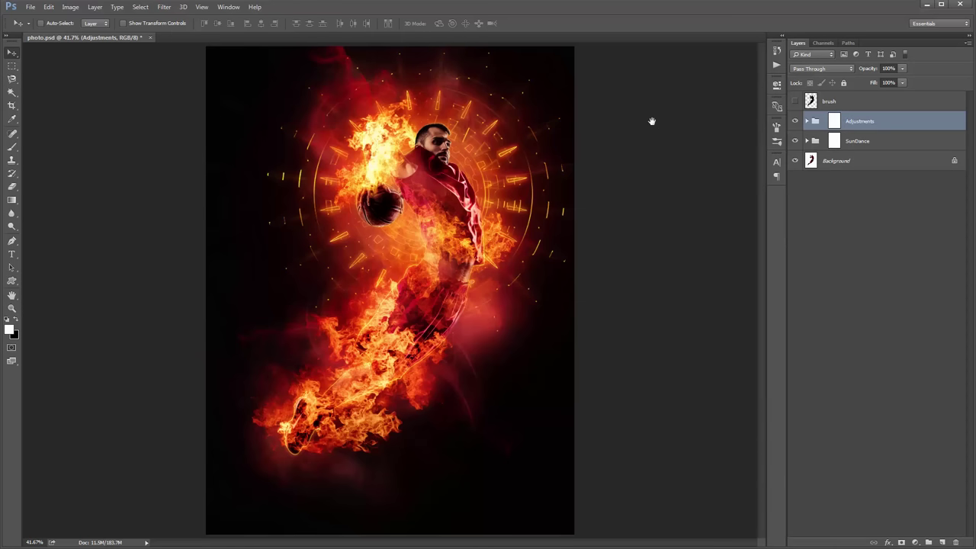
left_click(878, 140)
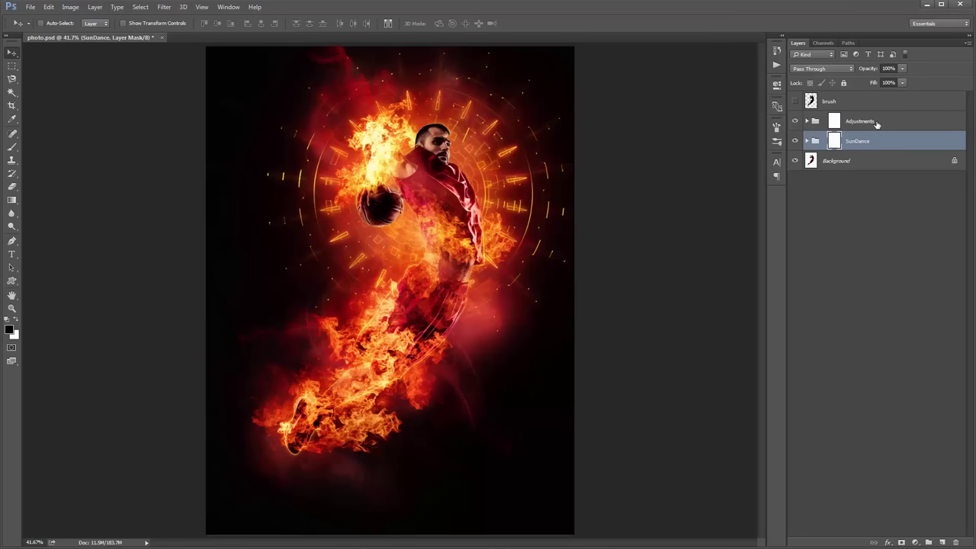
left_click(881, 123)
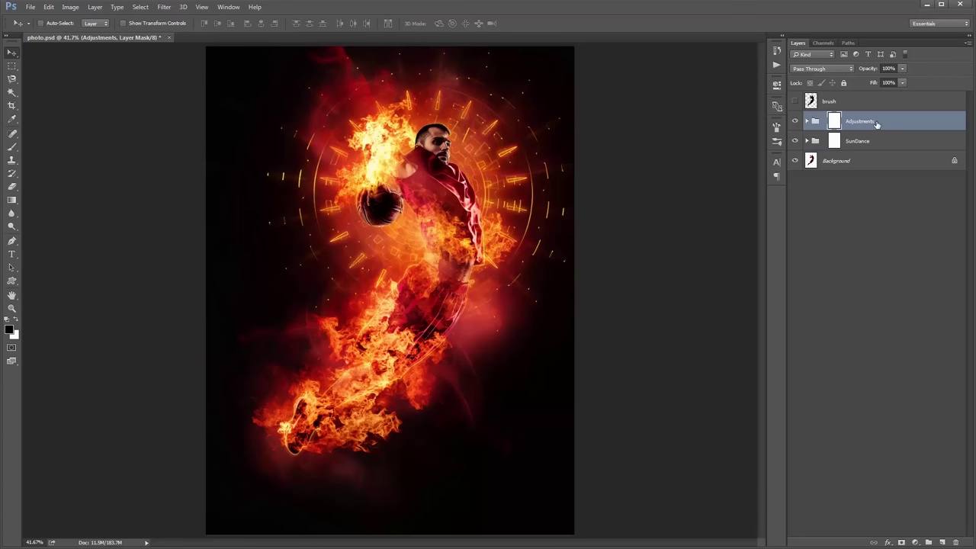
left_click(862, 165, "shift")
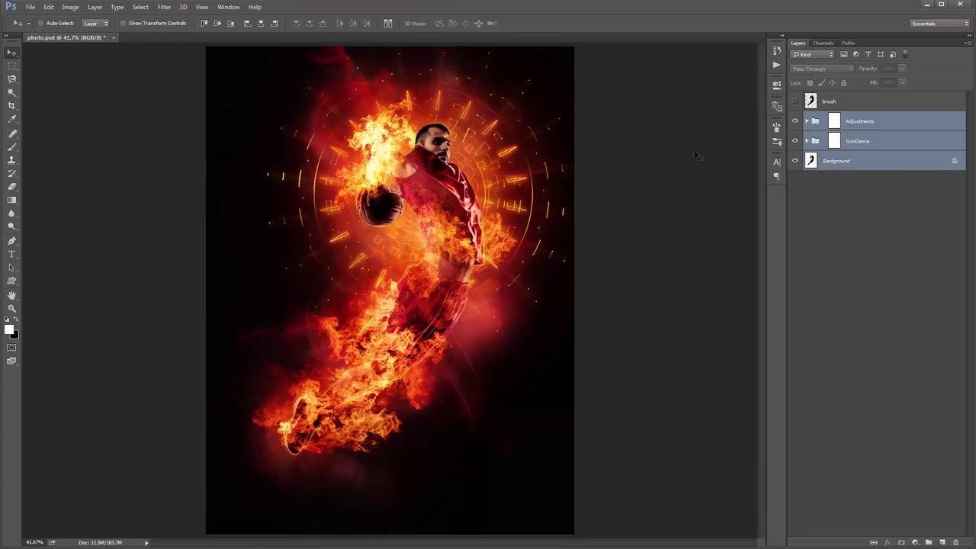
key("ctrl+e")
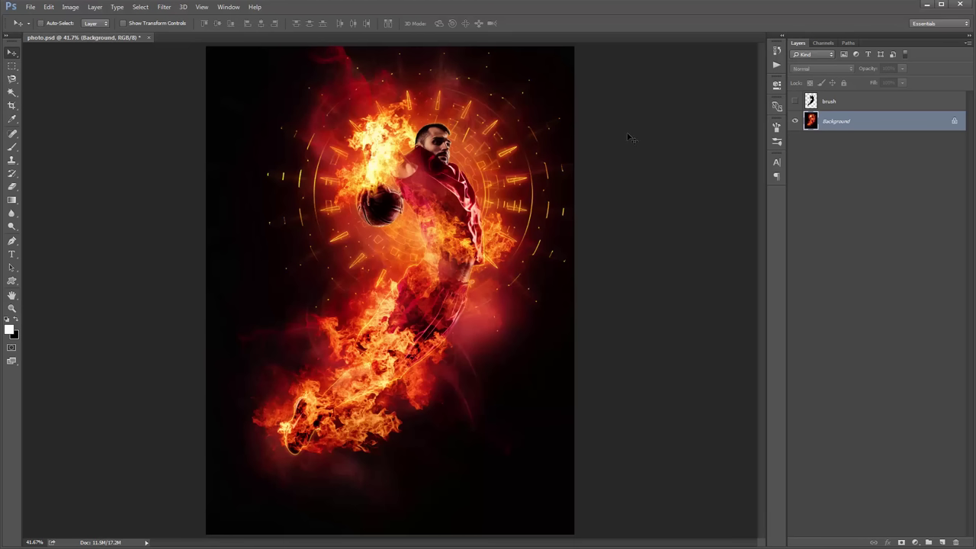
Show and select the brush layer, and select the Shatter 2 action set
left_click(796, 101)
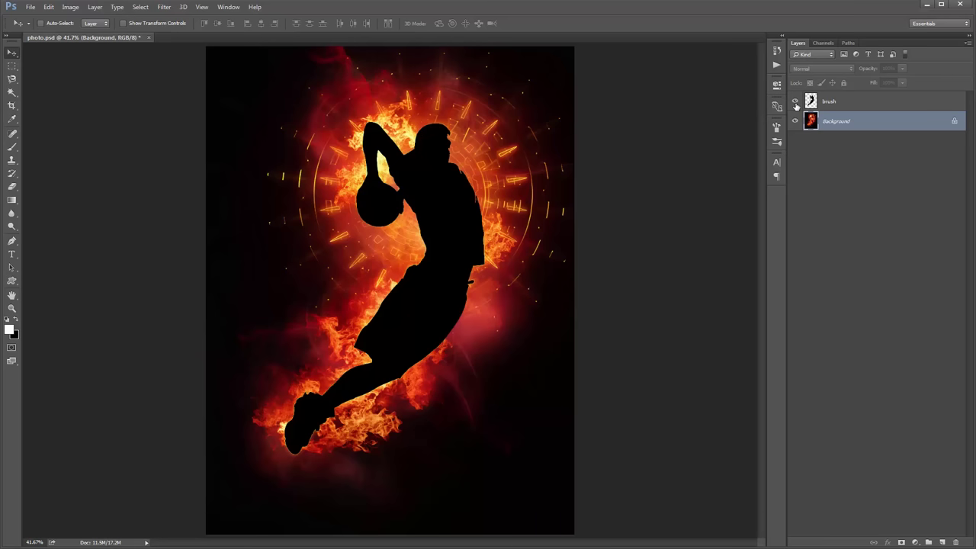
left_click(819, 103)
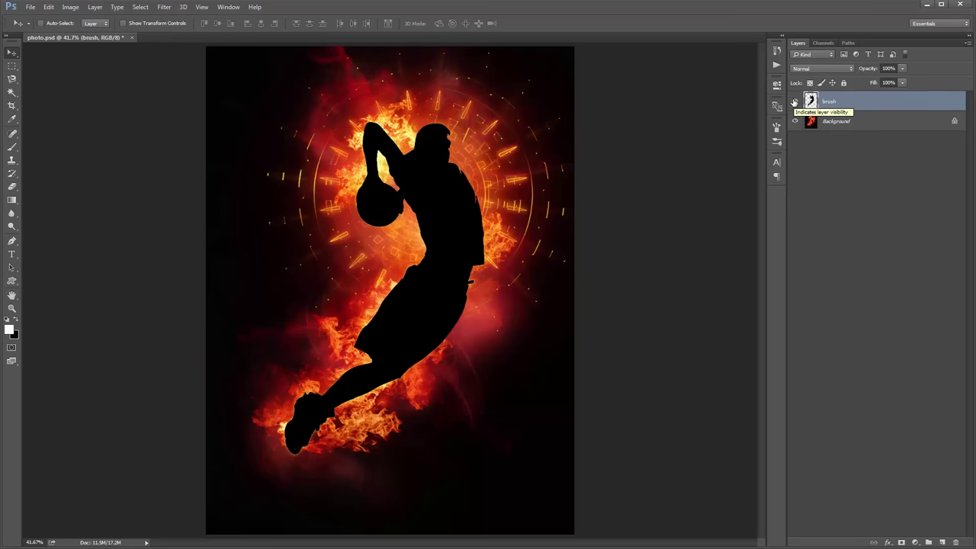
left_click(776, 66)
left_click(649, 145)
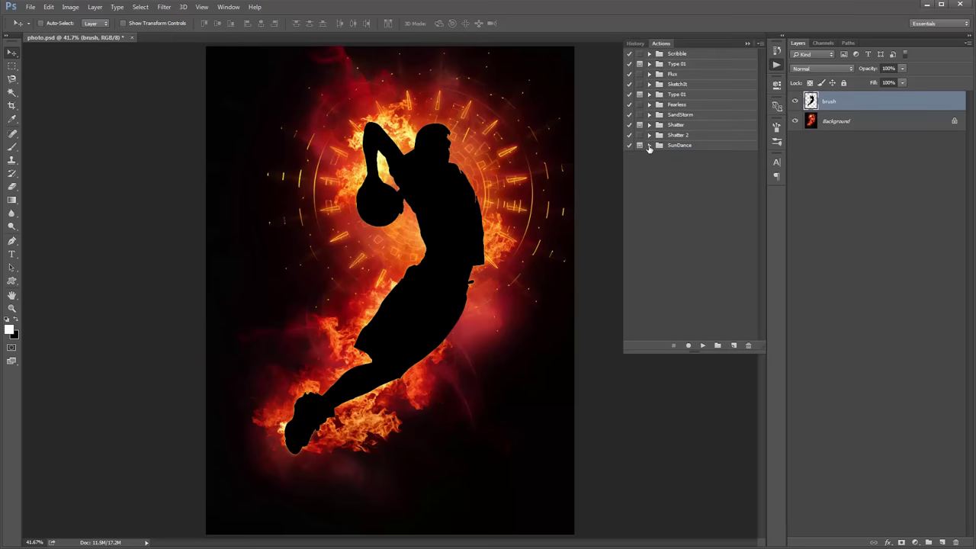
left_click(678, 135)
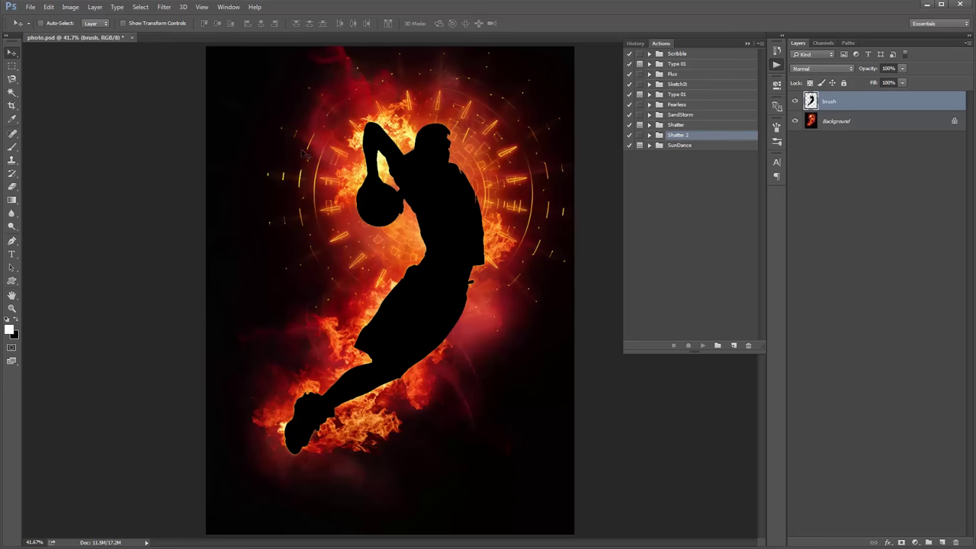
Load the brush set Shatter2_Brushes.abr from the Shatter2 folder into the brush presets and return to the Move tool
key("b")
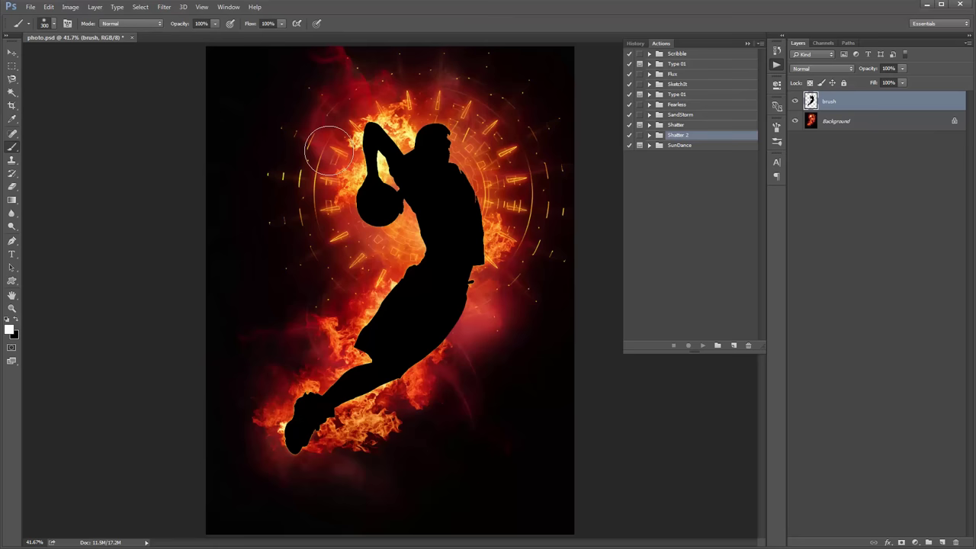
right_click(329, 149)
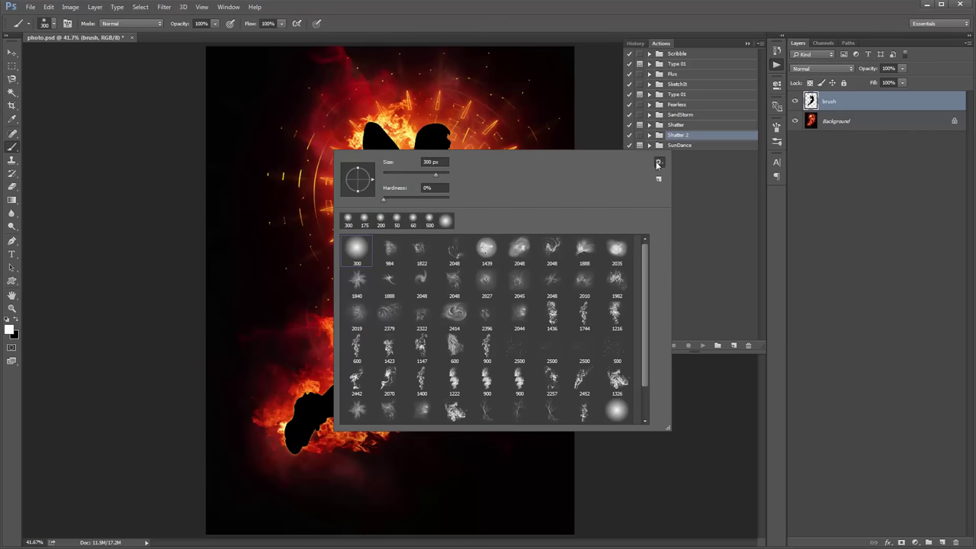
left_click(658, 164)
left_click(732, 327)
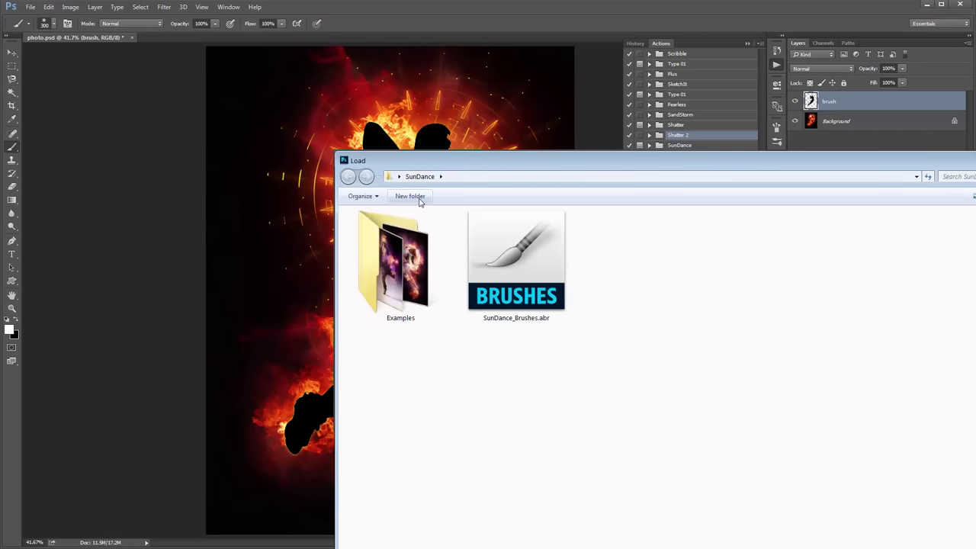
left_click(399, 177)
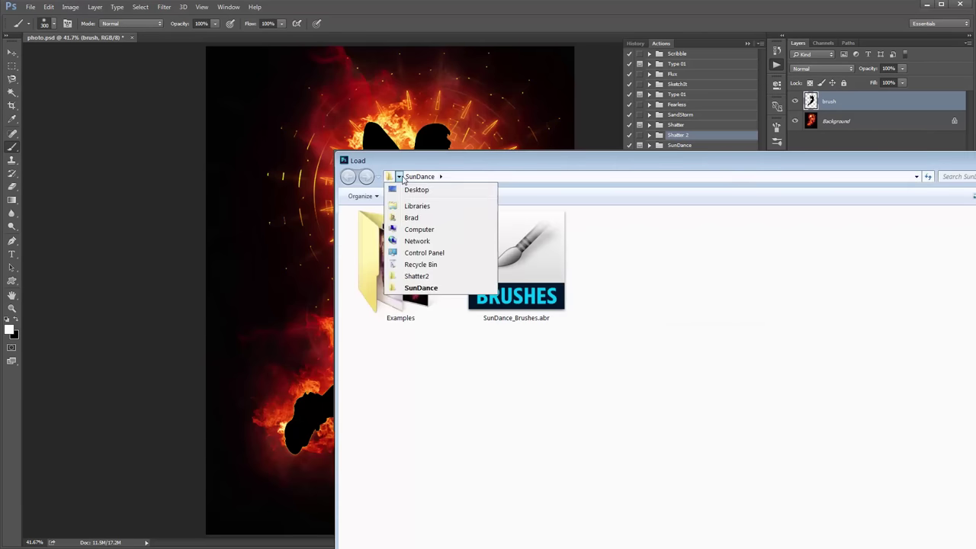
left_click(460, 277)
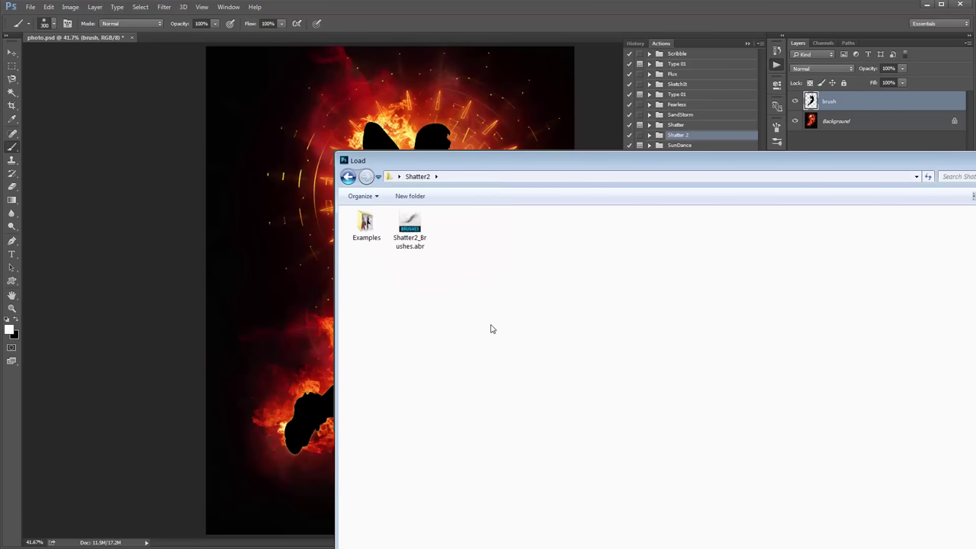
scroll(491, 329, "up", 5, "ctrl")
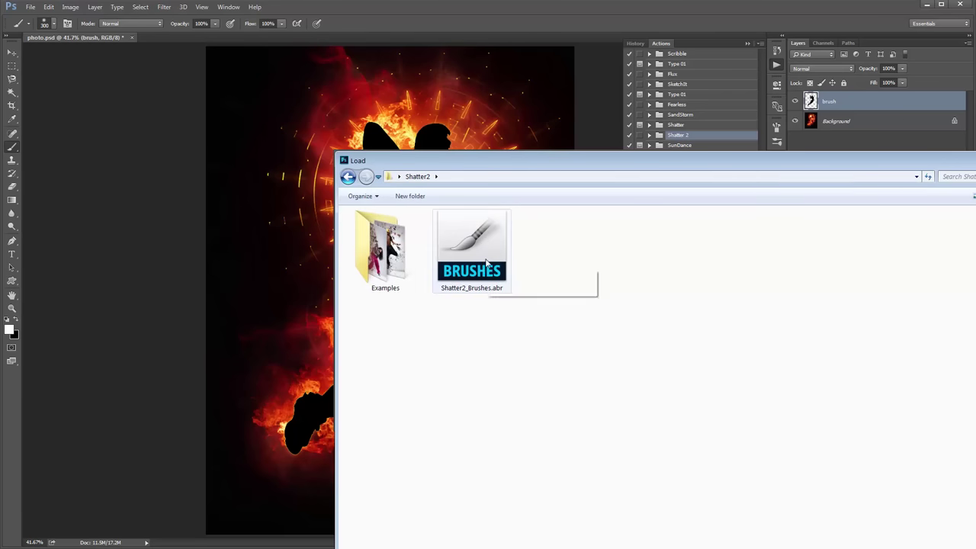
double_click(472, 251)
scroll(487, 321, "down", 2)
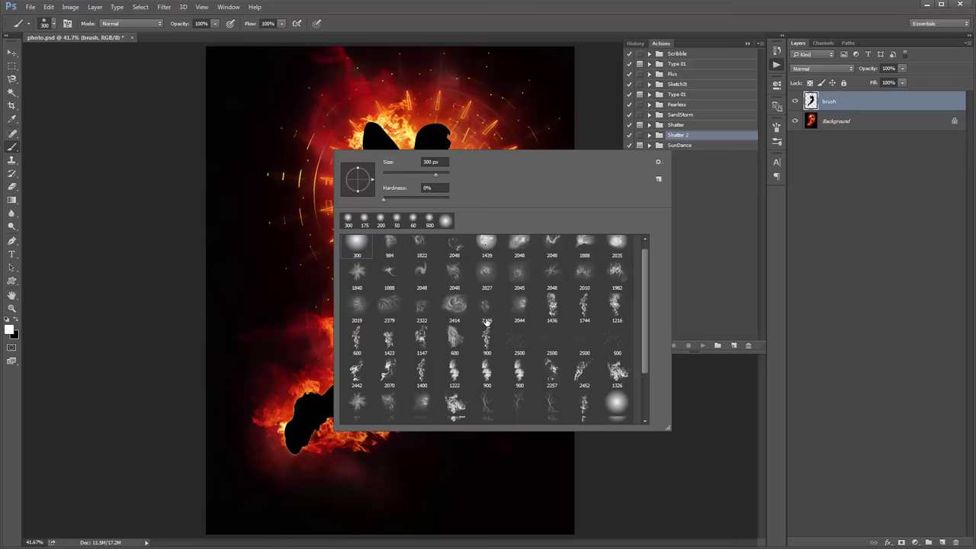
scroll(487, 321, "down", 2)
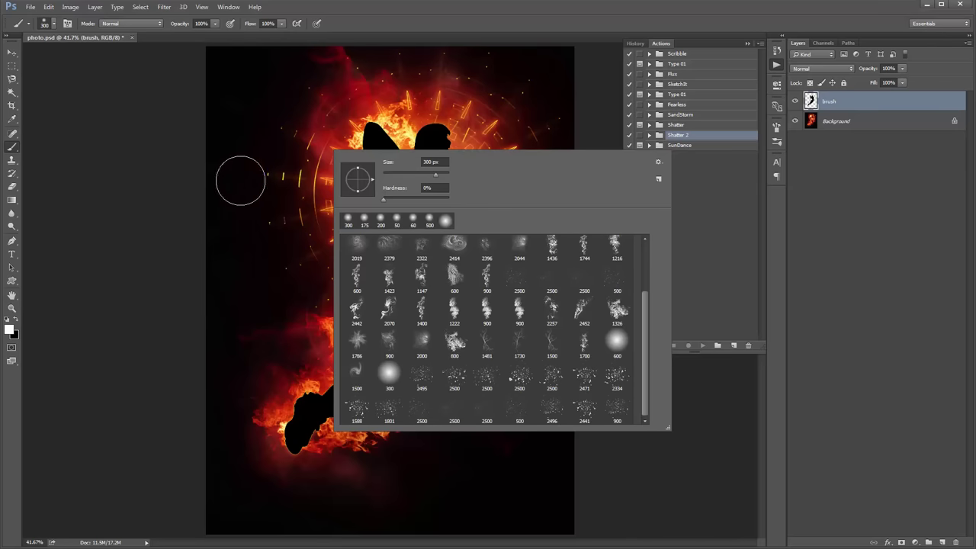
key("Escape")
key("v")
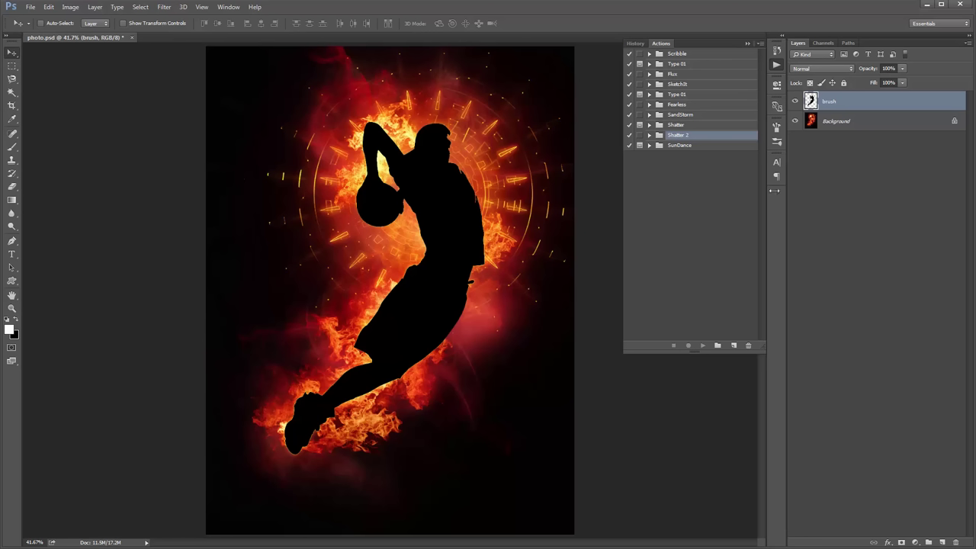
Run the Shatter 2 action on the image from its Purge step and collapse the actions list
left_click(649, 135)
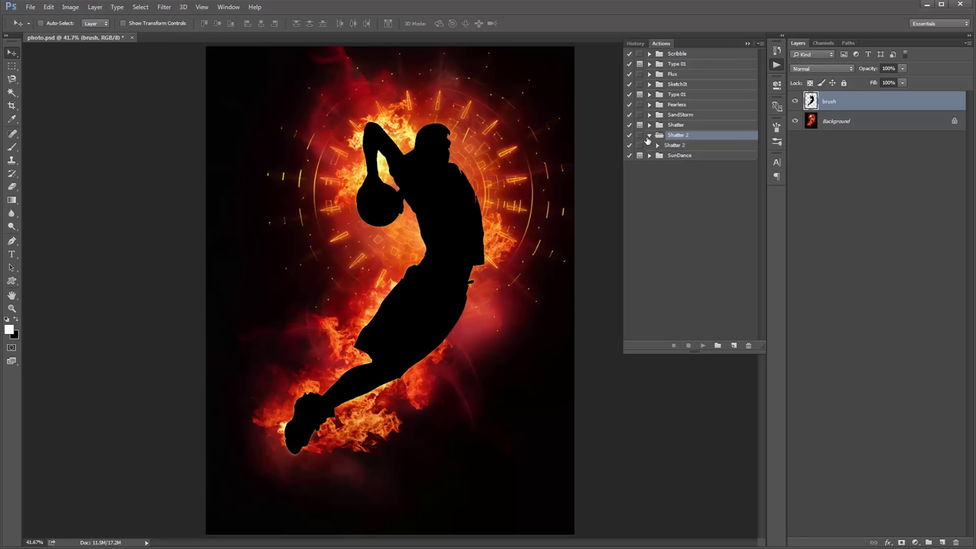
left_click(657, 145)
left_click(695, 156)
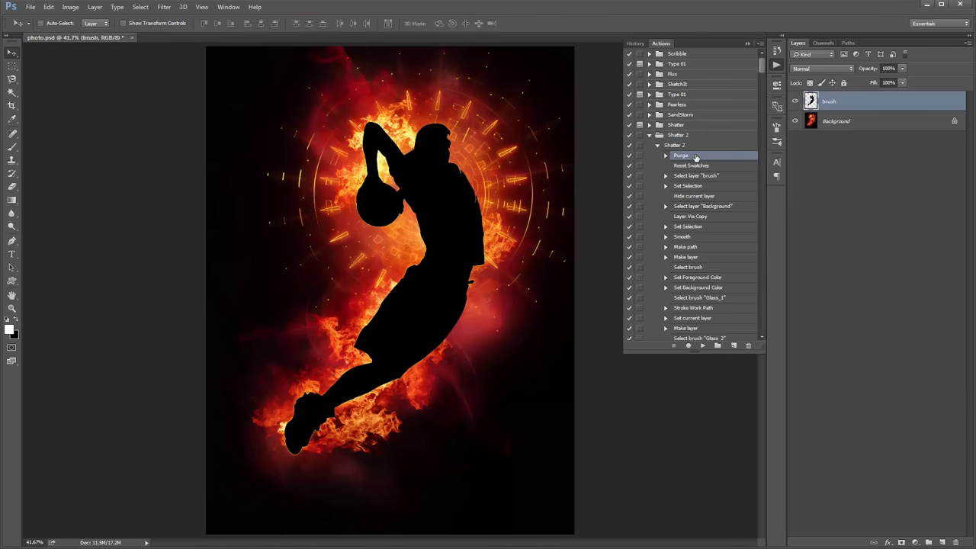
left_click(703, 345)
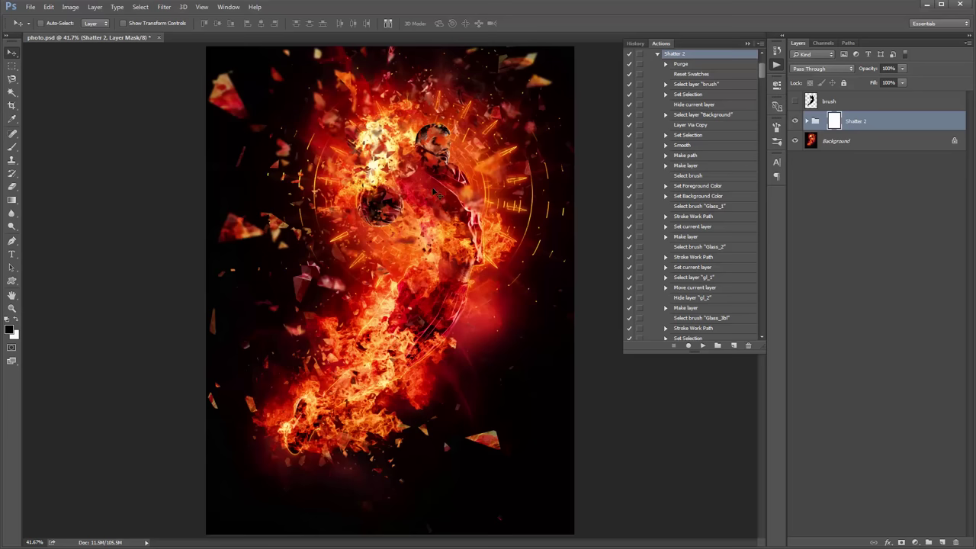
left_click(746, 43)
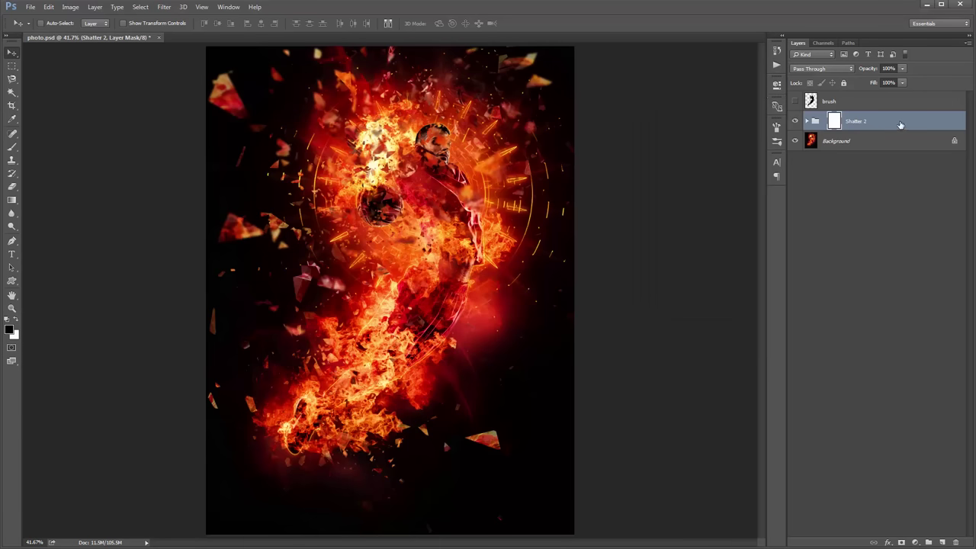
Expand the Shatter 2 group, collapse its Glass group, and hide the Overall Saturation and Overall Contrast (Opacity) layers
left_click(900, 125)
left_click(807, 121)
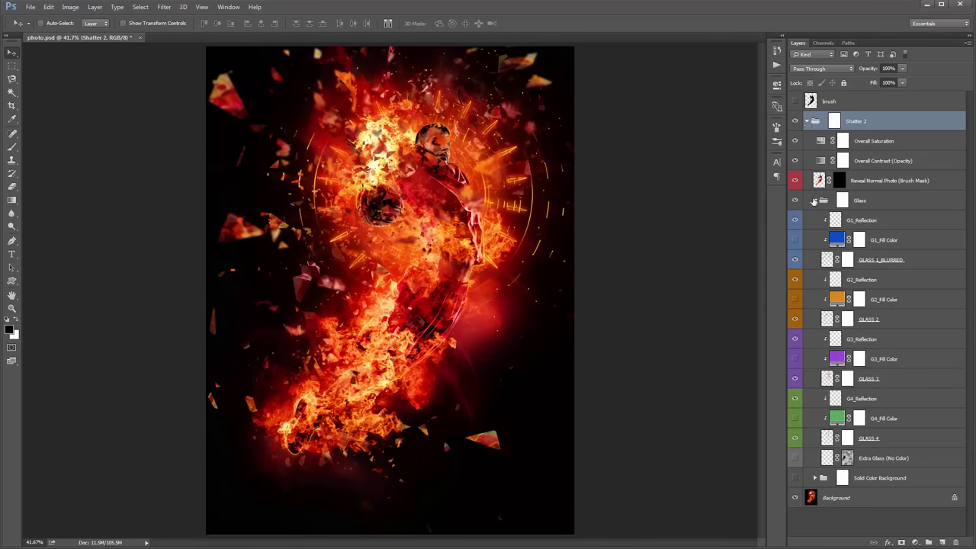
left_click(814, 201)
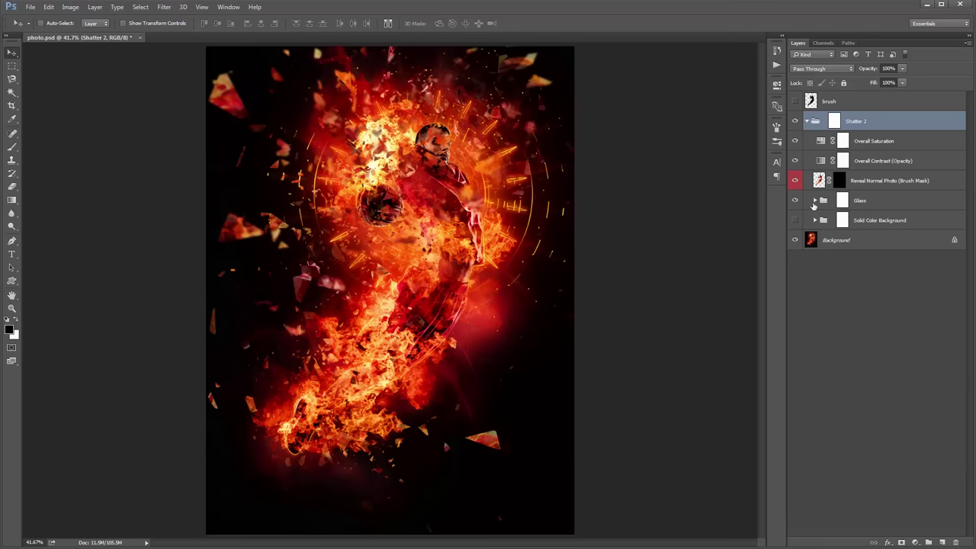
left_click(883, 151)
left_click(880, 170)
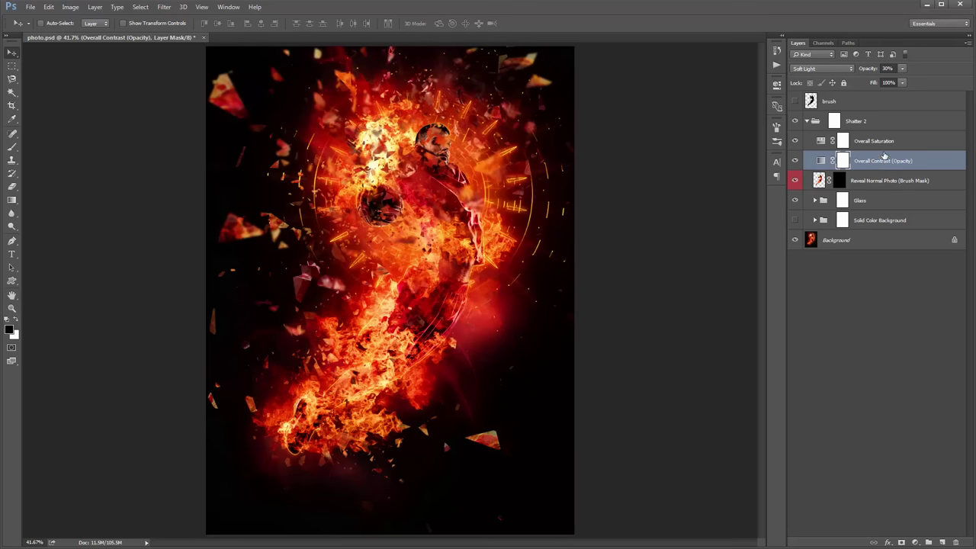
left_click(885, 142)
left_click_drag(795, 141, 794, 161)
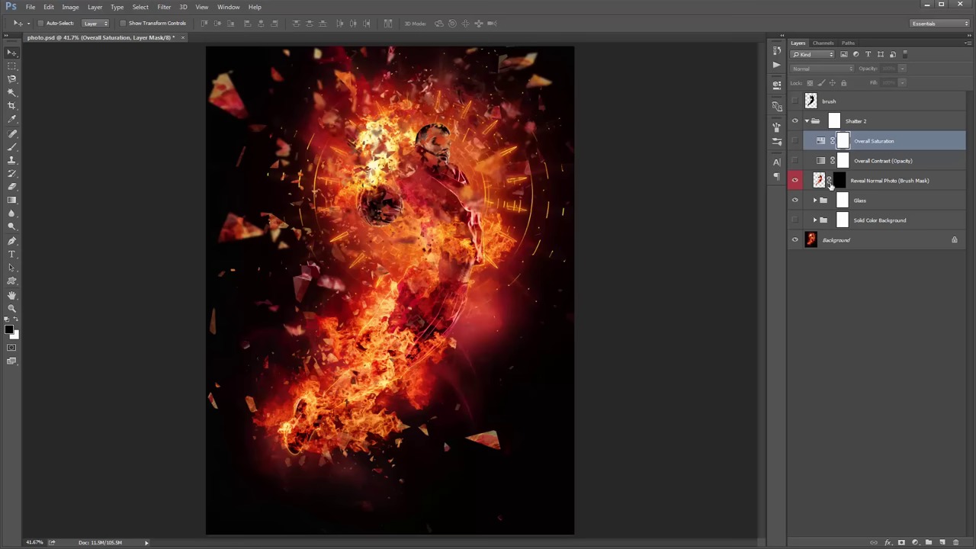
Invert the layer mask of the Reveal Normal Photo (Brush Mask) layer to reveal the whole normal photo
left_click(837, 183)
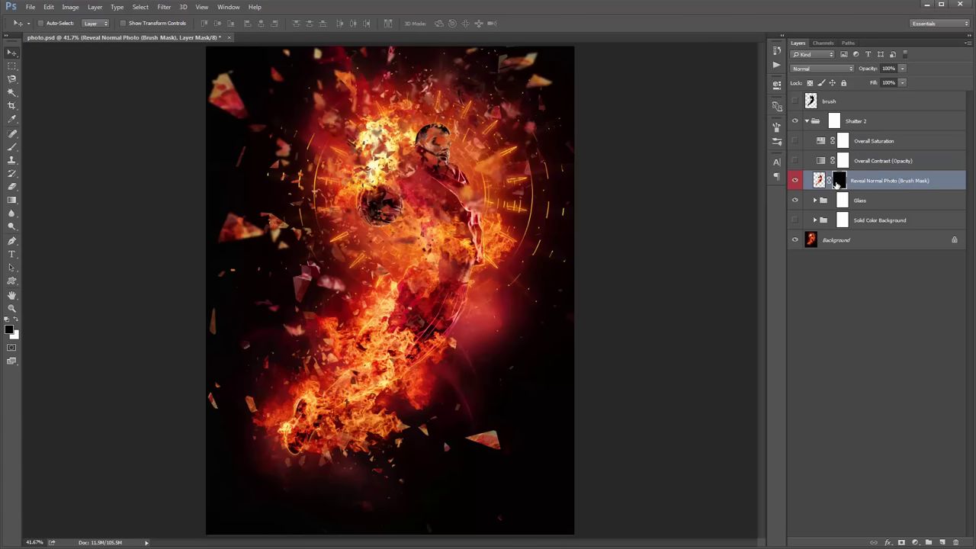
key("ctrl+i")
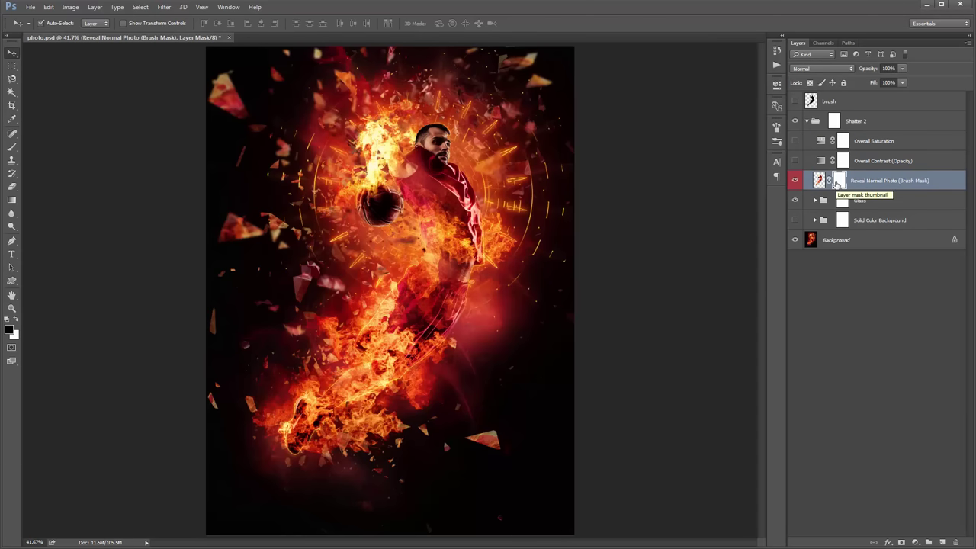
key("ctrl+i")
left_click(875, 184)
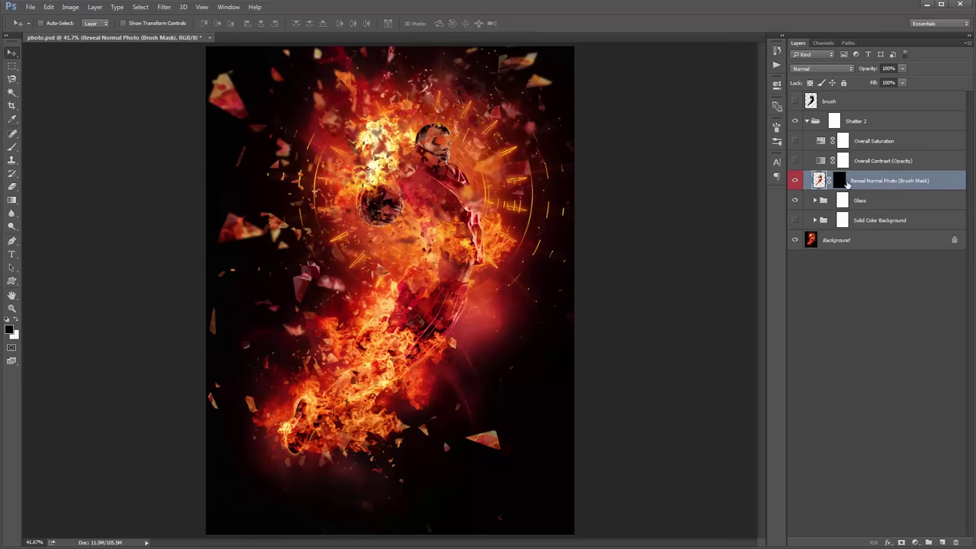
left_click(842, 184)
key("ctrl+i")
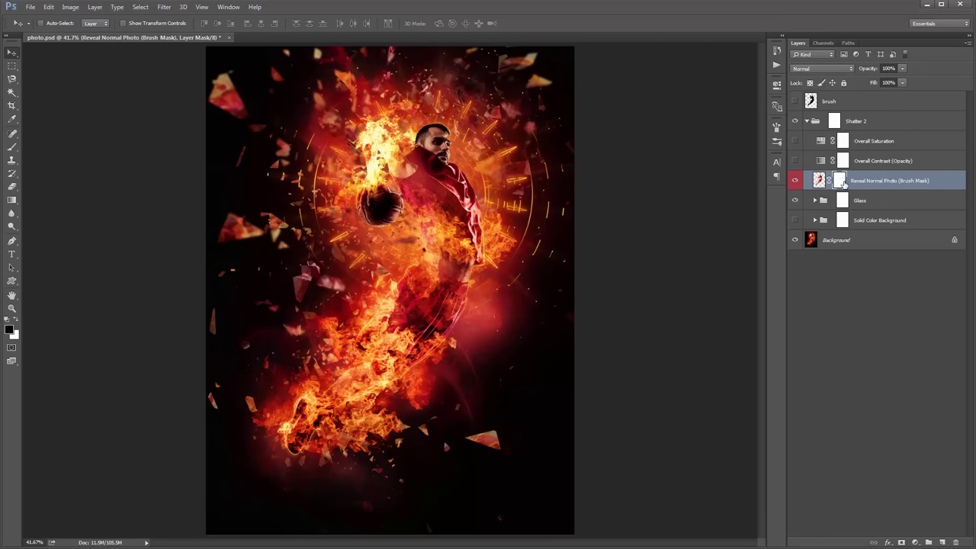
Compare the image with the collapsed Shatter 2 group hidden and shown
left_click(796, 100)
left_click(808, 124)
left_click(795, 122)
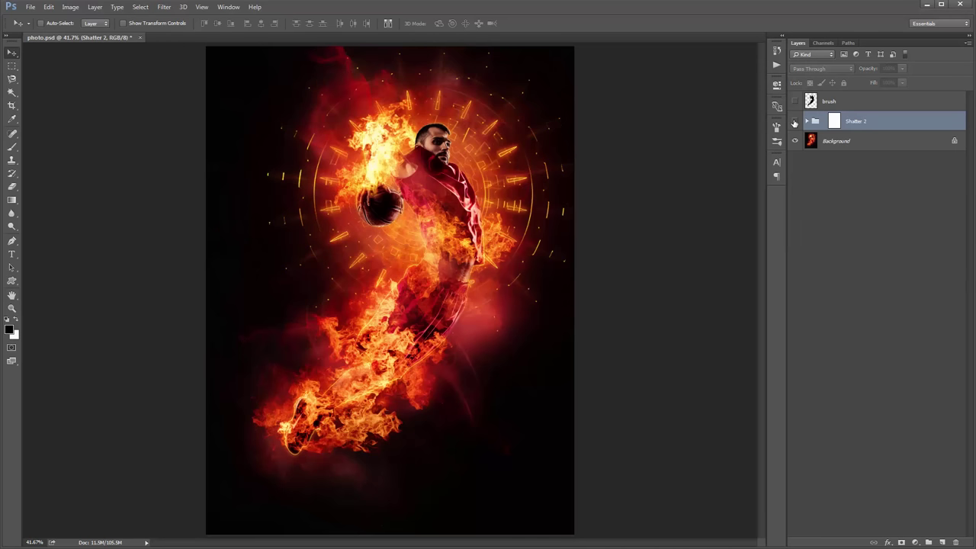
left_click(794, 122)
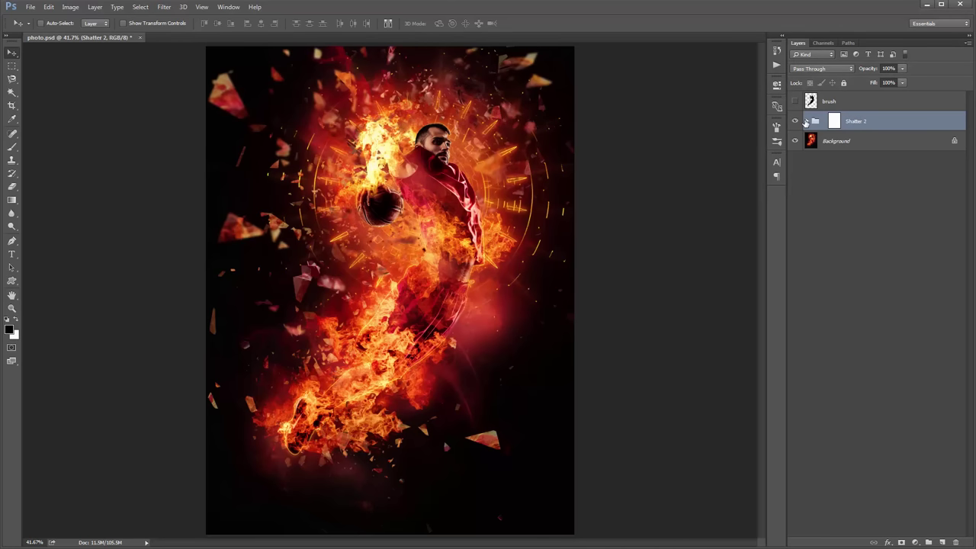
Move the shards of the GLASS 2 layer in the Glass group a short distance to the right across the image
left_click(806, 122)
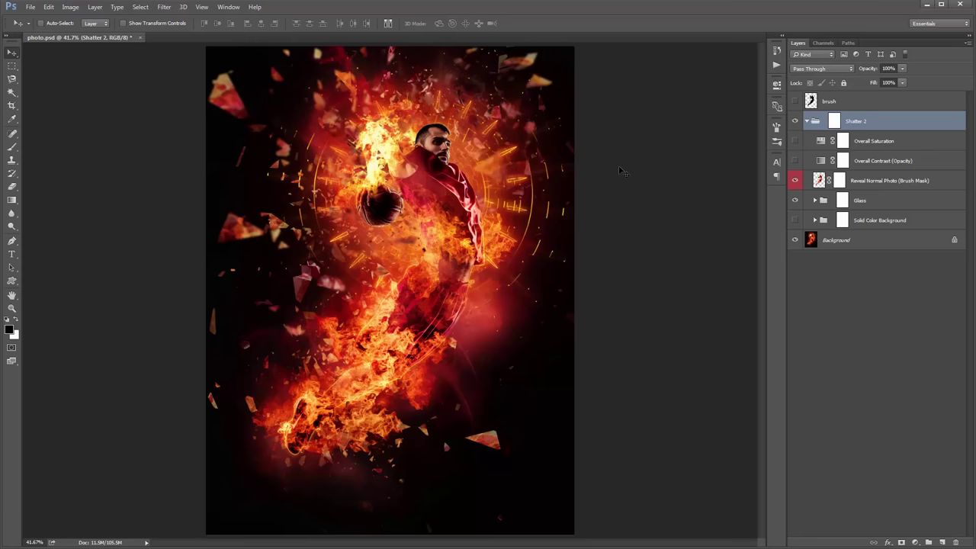
left_click(932, 200)
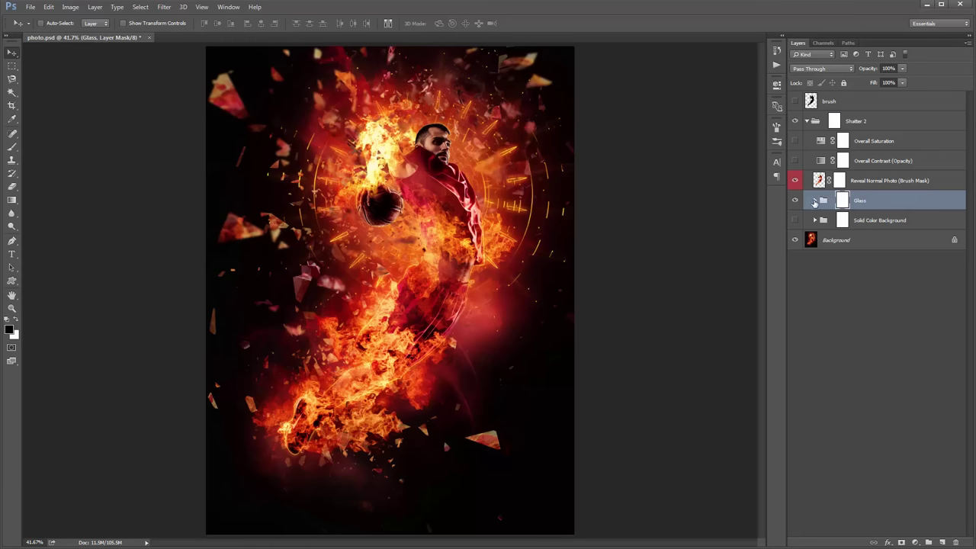
left_click(814, 201)
left_click(870, 263)
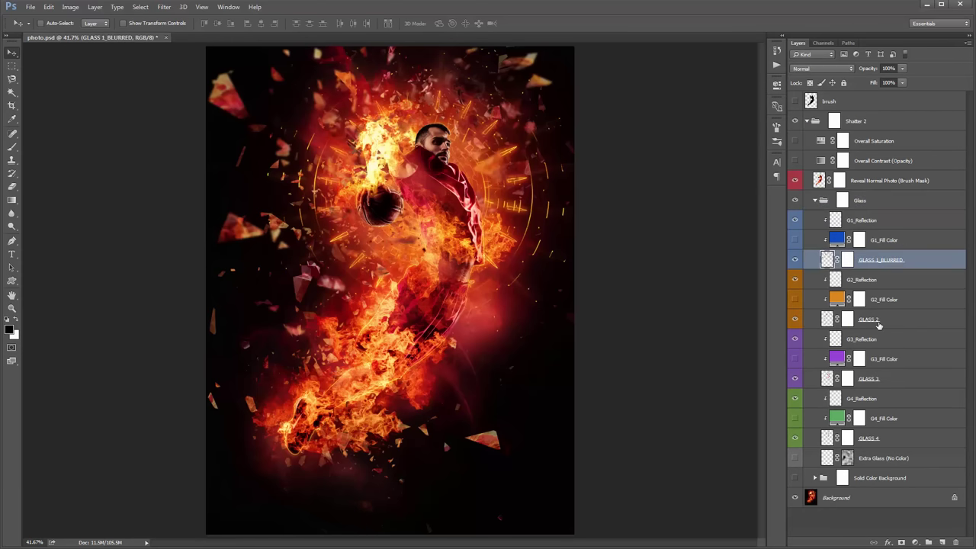
left_click(879, 325)
left_click(882, 263)
left_click(892, 322)
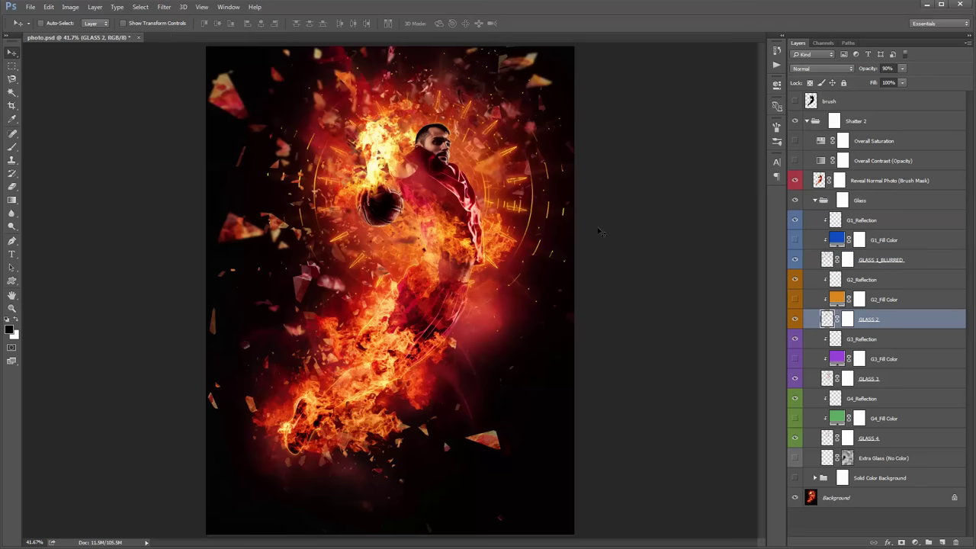
left_click_drag(461, 204, 494, 209)
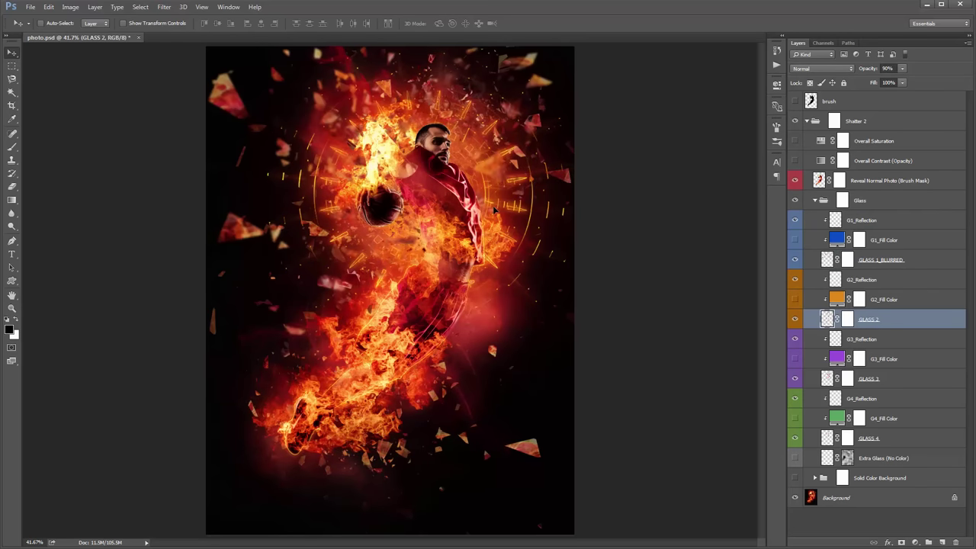
Try moving the whole Glass group to the left and hiding the GLASS 2 and GLASS 3 layers
left_click(814, 200)
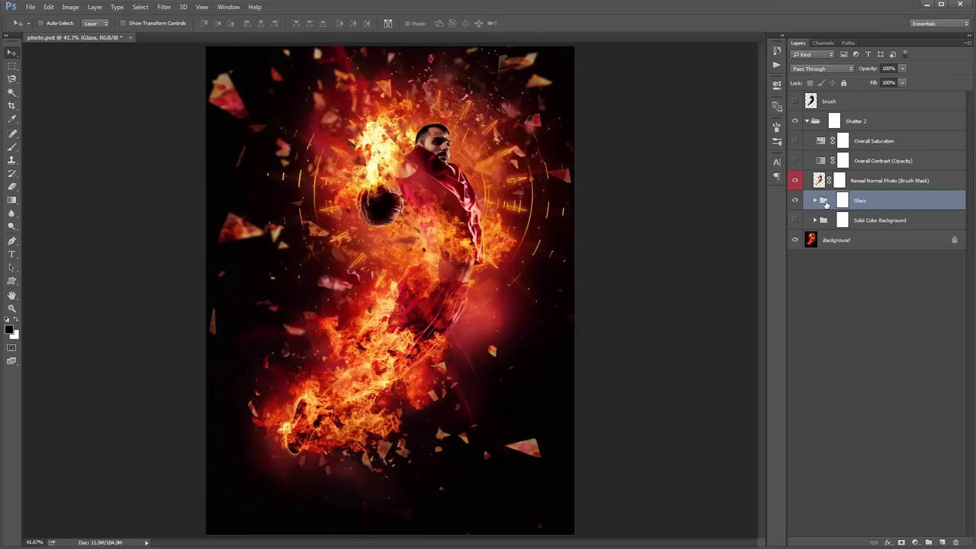
left_click_drag(486, 199, 409, 200)
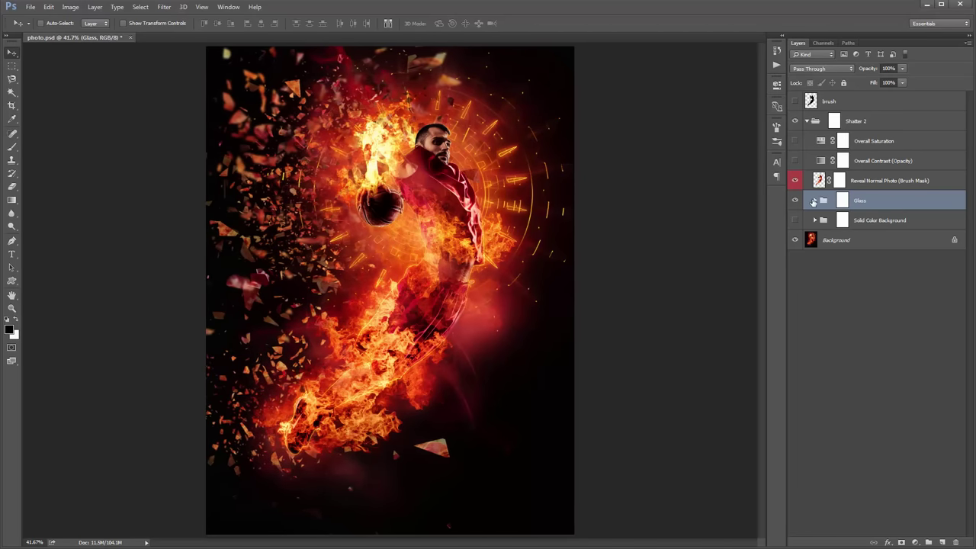
left_click(814, 202)
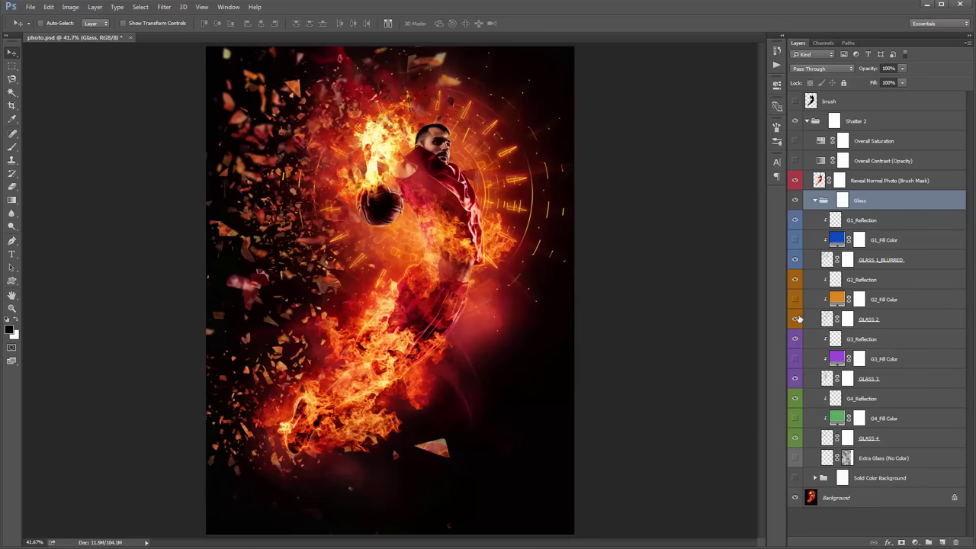
left_click(796, 379)
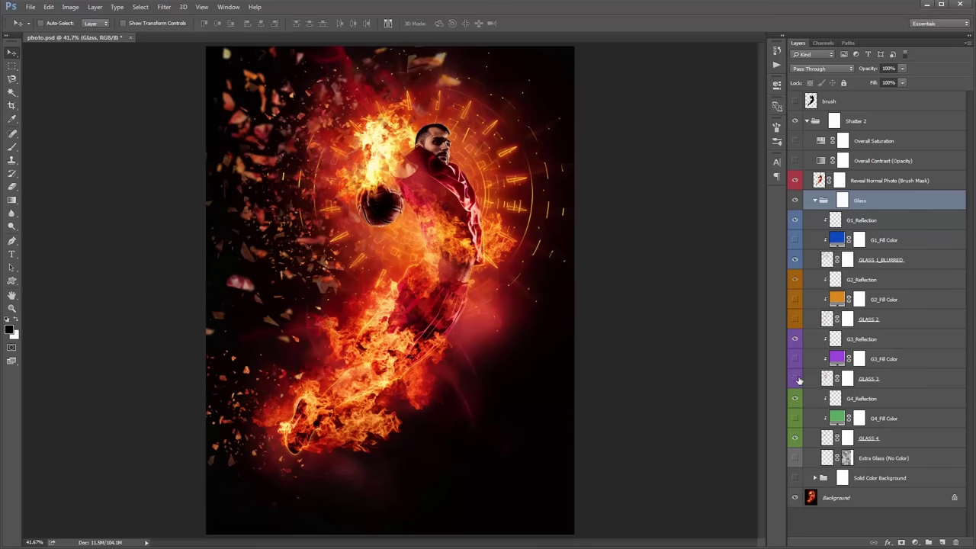
left_click(796, 379)
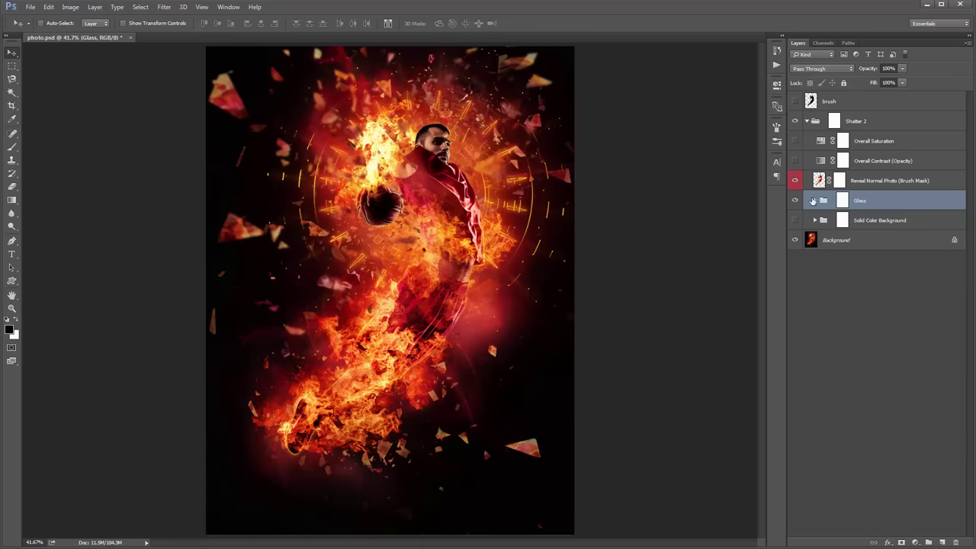
left_click(809, 125)
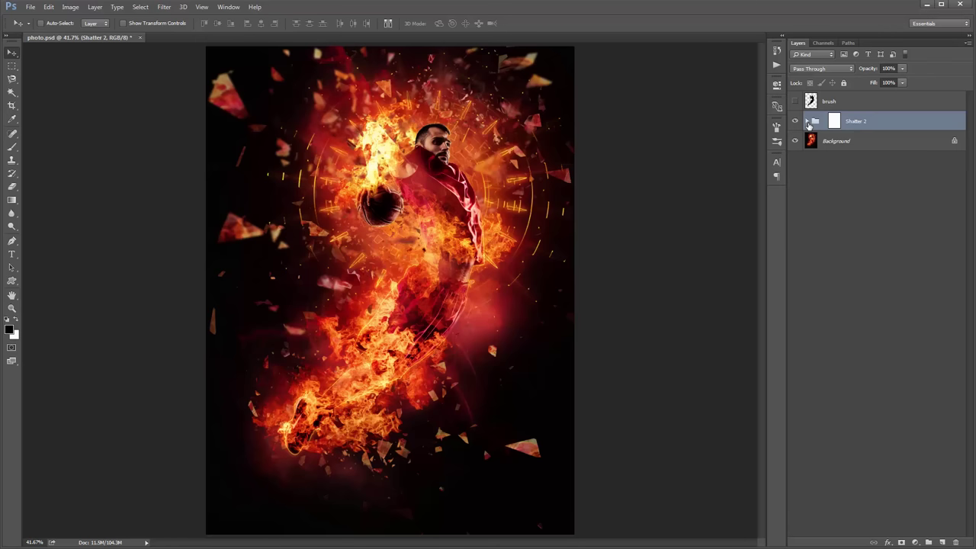